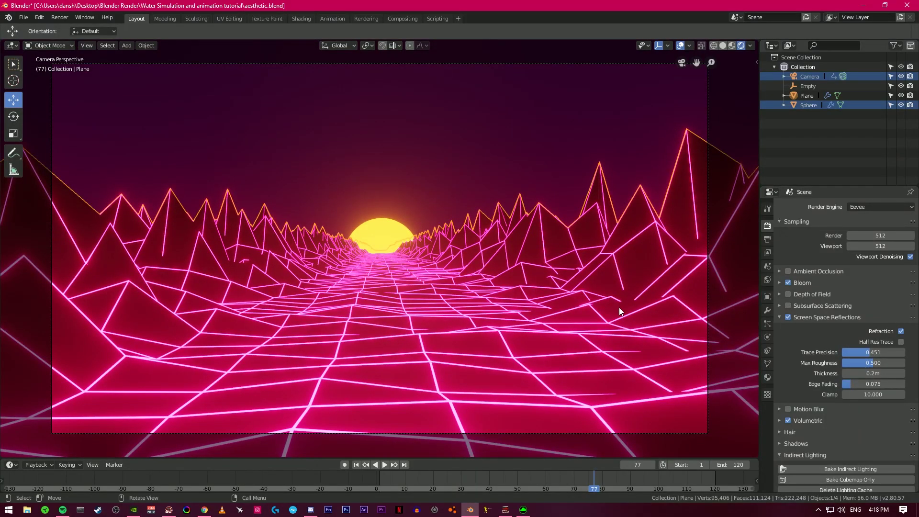
# Rewind the animation to the first frame and examine the landscape outside the camera view before returning to it
pyautogui.click(360, 464)
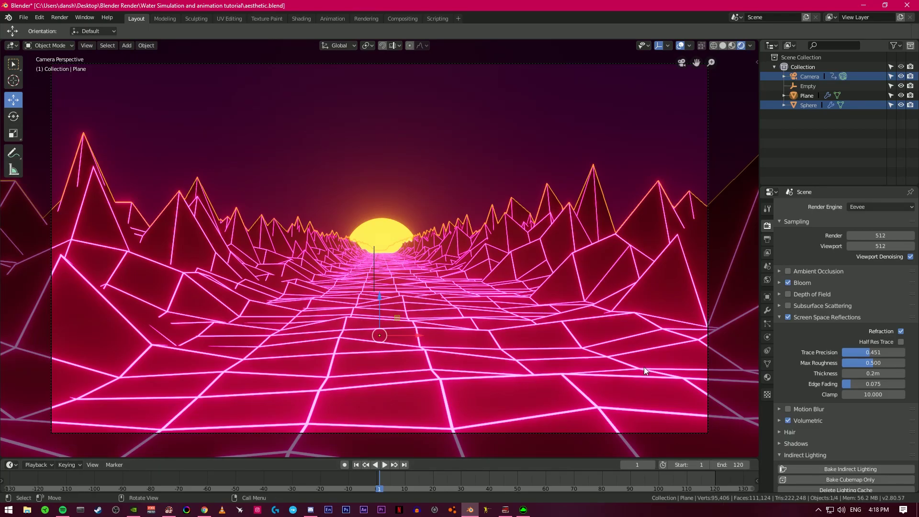
pyautogui.moveTo(644, 366); pyautogui.dragTo(365, 245, button='middle')
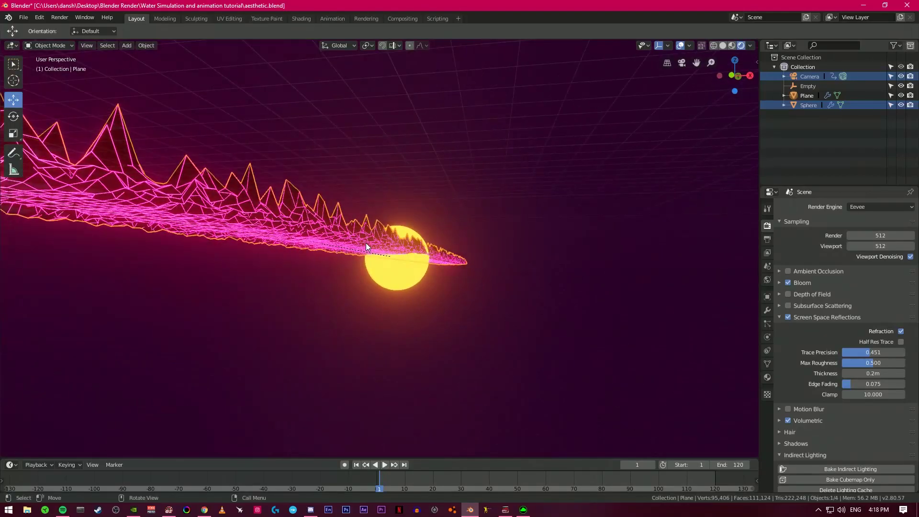
pyautogui.press('KP_0')
pyautogui.press('Home')
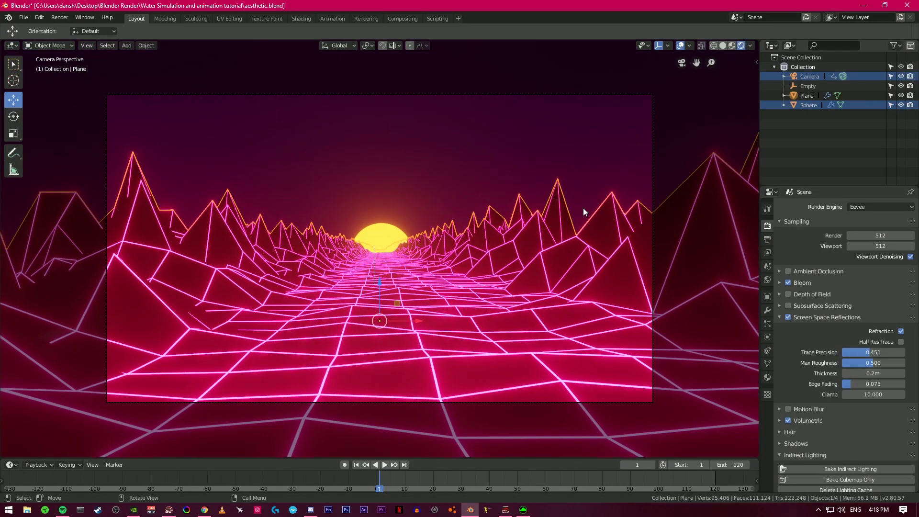
# Set the output resolution to 3840 by 1080 px
pyautogui.click(767, 208)
pyautogui.click(766, 226)
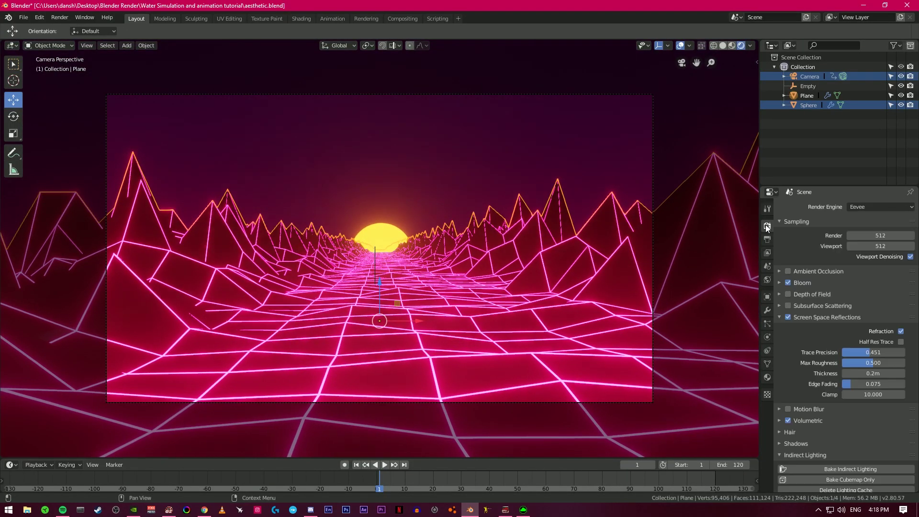
pyautogui.click(767, 239)
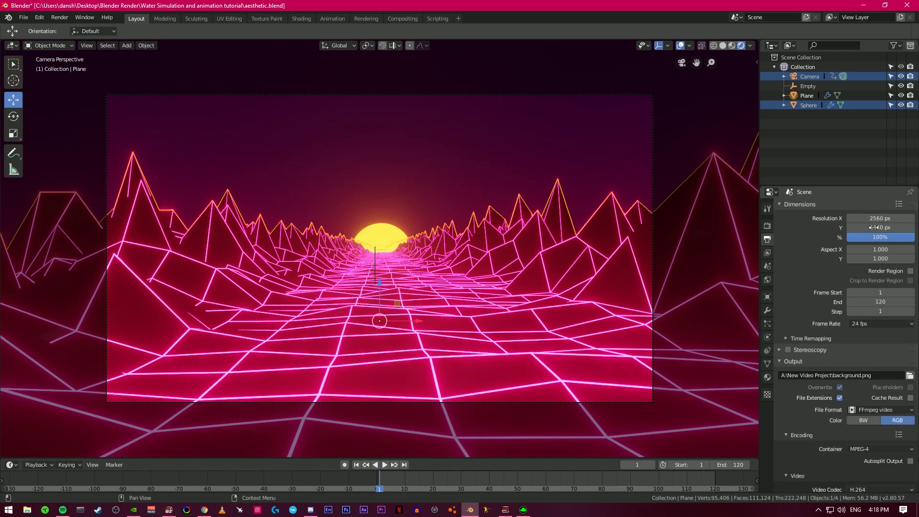
pyautogui.click(875, 219)
pyautogui.write('3840')
pyautogui.press('Return')
pyautogui.click(888, 228)
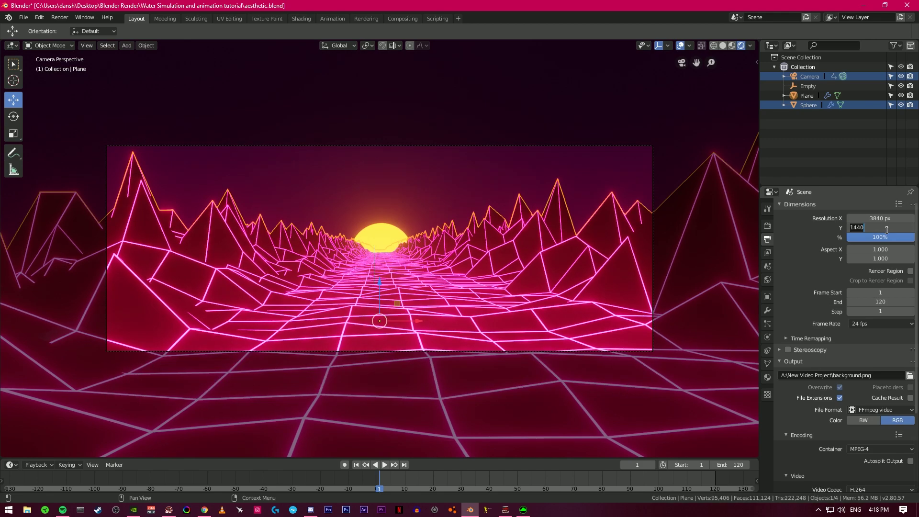
pyautogui.write('1080')
pyautogui.press('Return')
pyautogui.scroll(2, 509, 173)
pyautogui.scroll(-1, 510, 174)
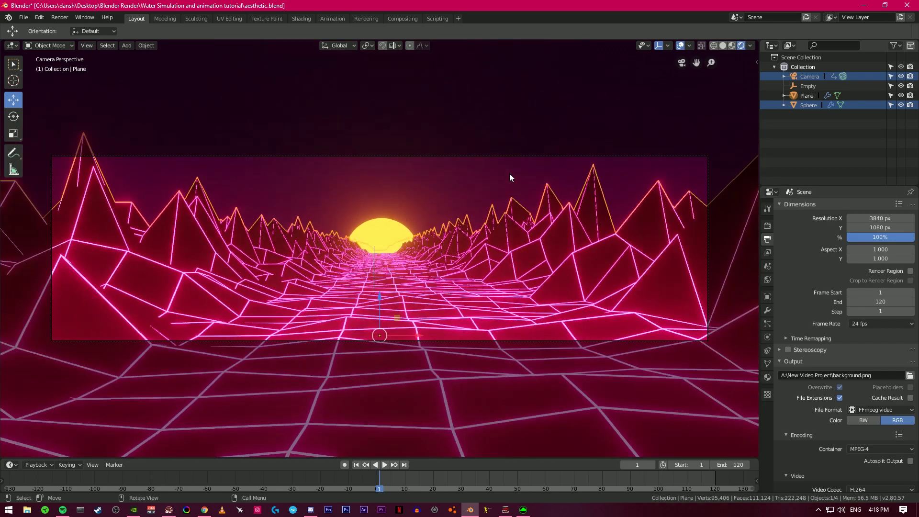
# Examine the whole landscape strip and sun from outside the camera, and play the animation through the camera
pyautogui.press('KP_0')
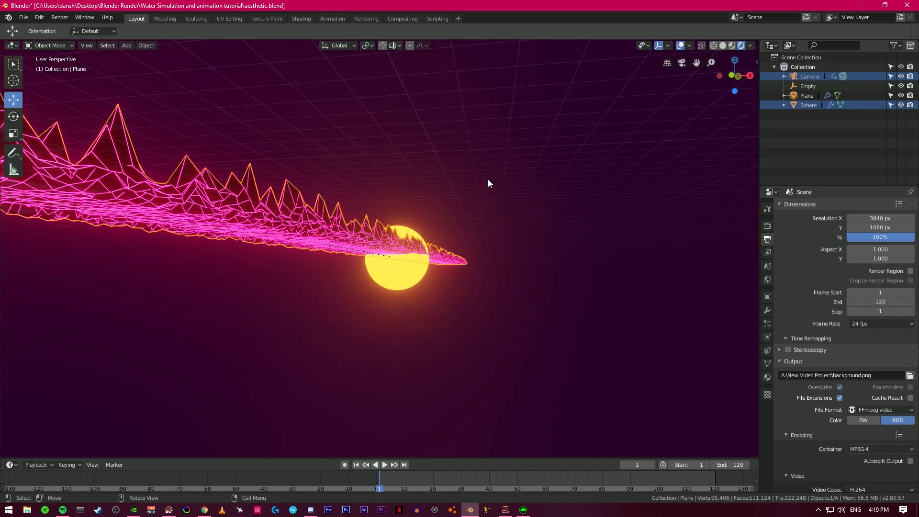
pyautogui.press('KP_0')
pyautogui.moveTo(488, 181); pyautogui.dragTo(398, 219, button='middle')
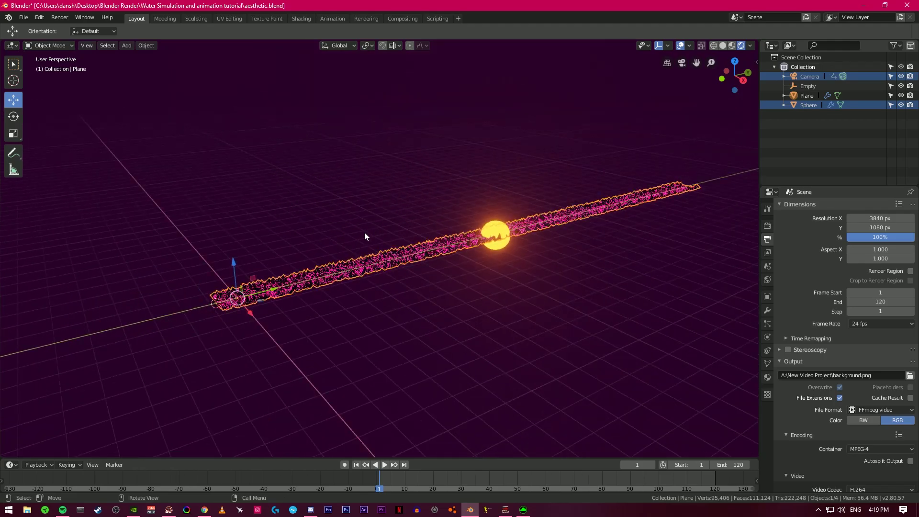
pyautogui.press('KP_0')
pyautogui.press('space')
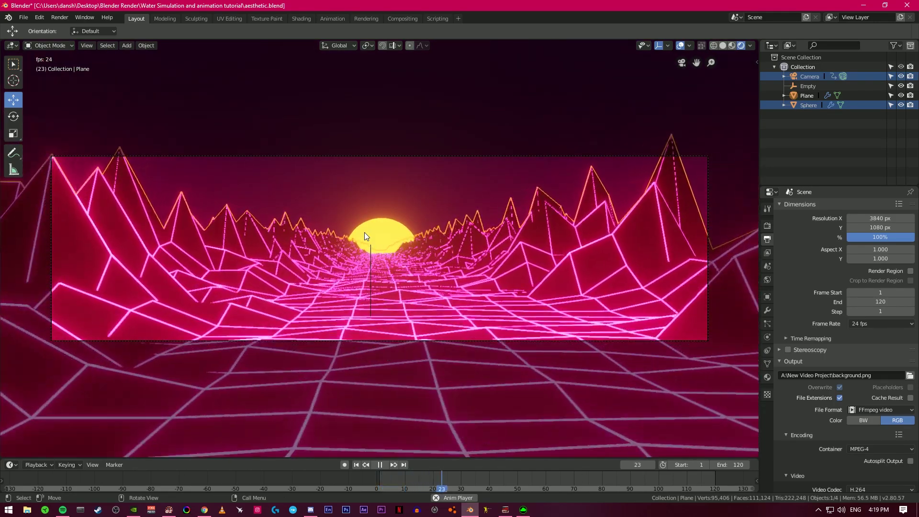
pyautogui.click(767, 225)
pyautogui.moveTo(880, 245)
pyautogui.mouseDown()
pyautogui.moveTo(909, 246)
pyautogui.moveTo(898, 245)
pyautogui.mouseUp()
pyautogui.press('space')
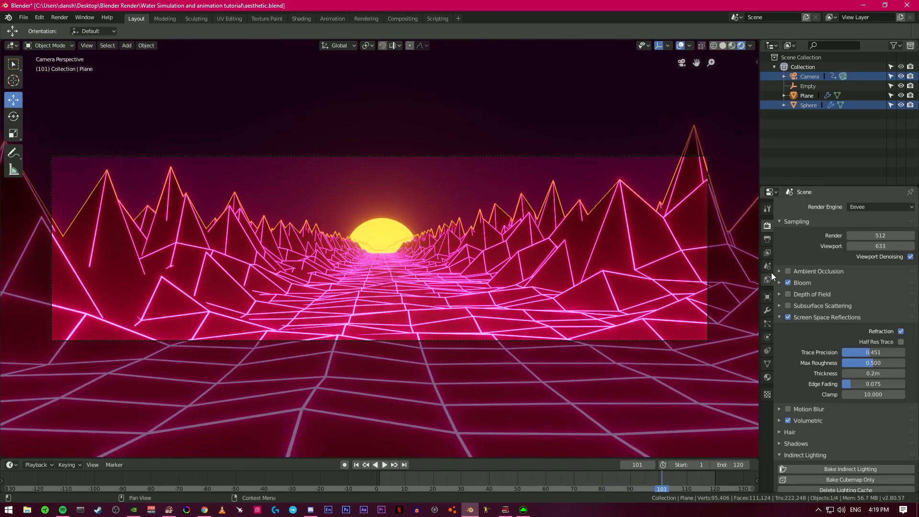
pyautogui.moveTo(878, 245); pyautogui.dragTo(869, 245)
pyautogui.click(872, 246)
# Save the finished scene and start a new default scene
pyautogui.moveTo(547, 288); pyautogui.dragTo(625, 297, button='middle')
pyautogui.hotkey('ctrl', 's')
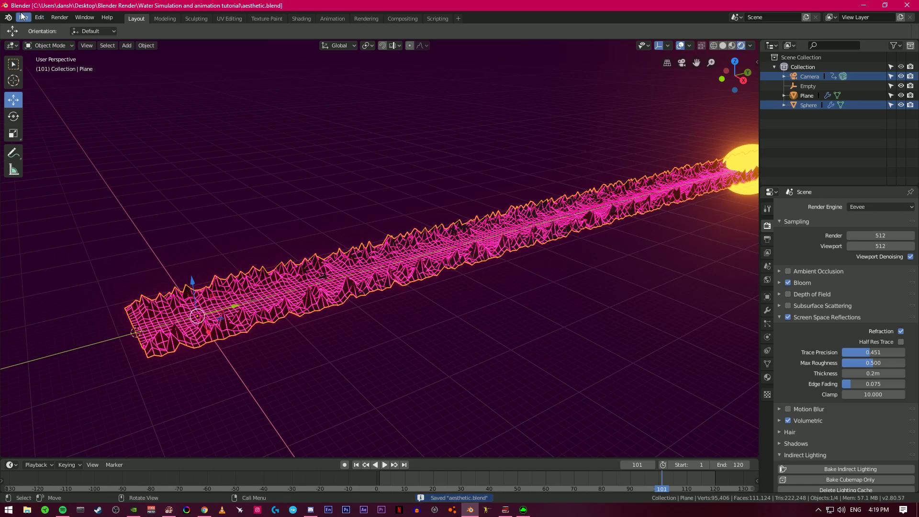
pyautogui.click(23, 15)
pyautogui.click(136, 28)
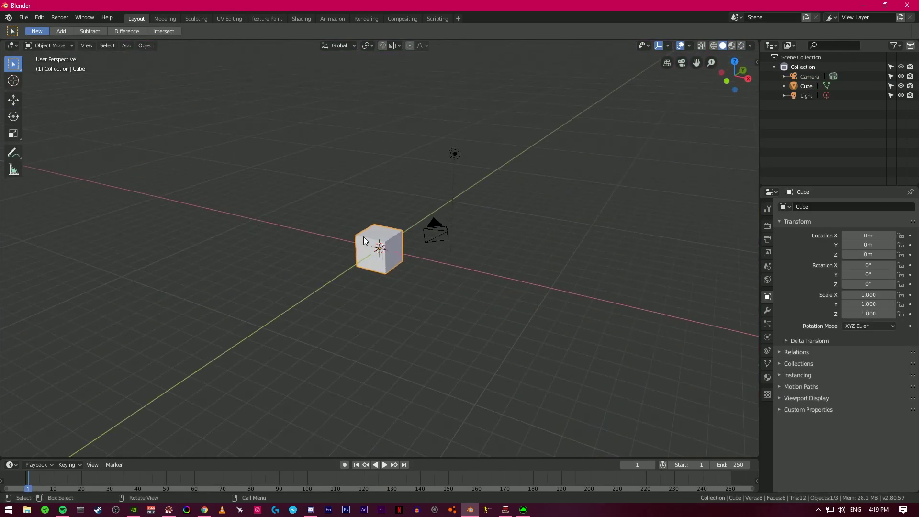
# Replace the default cube with a plane at the origin
pyautogui.press('x')
pyautogui.click(363, 236)
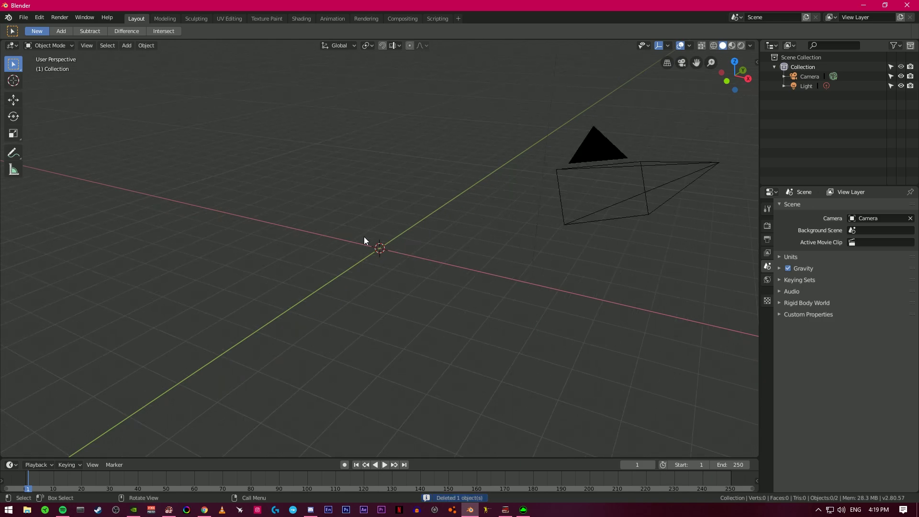
pyautogui.hotkey('shift', 'a')
pyautogui.click(410, 238)
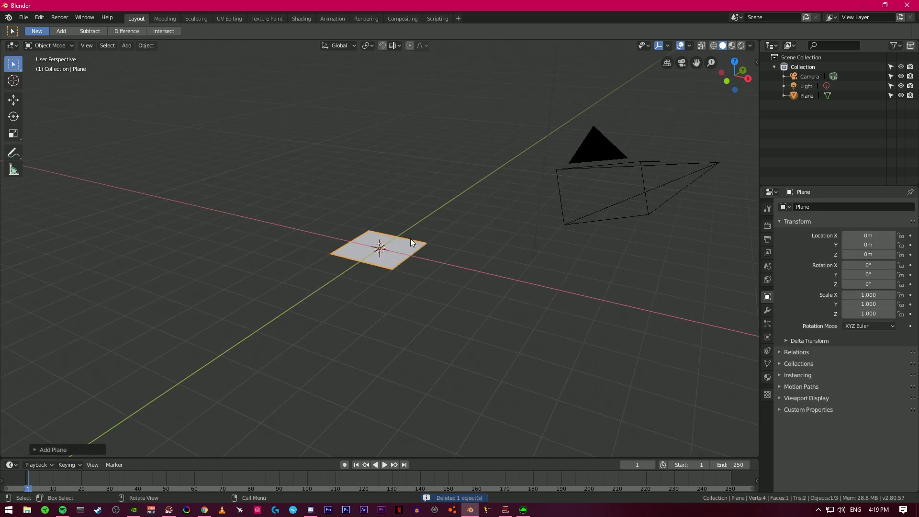
# Scale the plane by a factor of 8
pyautogui.write('s8')
pyautogui.press('Return')
pyautogui.scroll(-4, 410, 238)
pyautogui.moveTo(410, 237)
pyautogui.mouseDown(button='middle')
pyautogui.moveTo(312, 245)
pyautogui.moveTo(326, 215)
pyautogui.moveTo(400, 228)
pyautogui.mouseUp(button='middle')
pyautogui.click(323, 185)
pyautogui.scroll(-3, 329, 212)
# In Edit Mode, add 20 evenly spaced loop cuts across the plane, running along the Y axis
pyautogui.press('Tab')
pyautogui.scroll(4, 374, 228)
pyautogui.hotkey('ctrl', 'r')
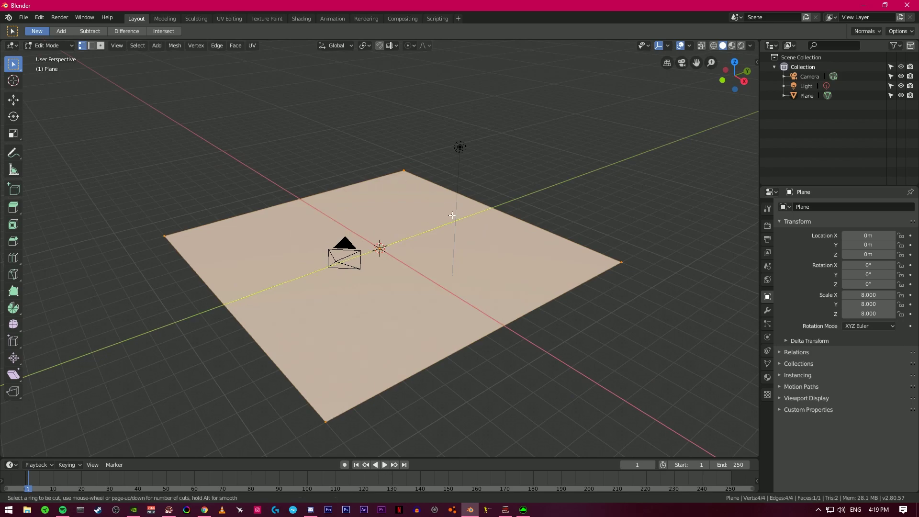
pyautogui.scroll(4, 454, 214)
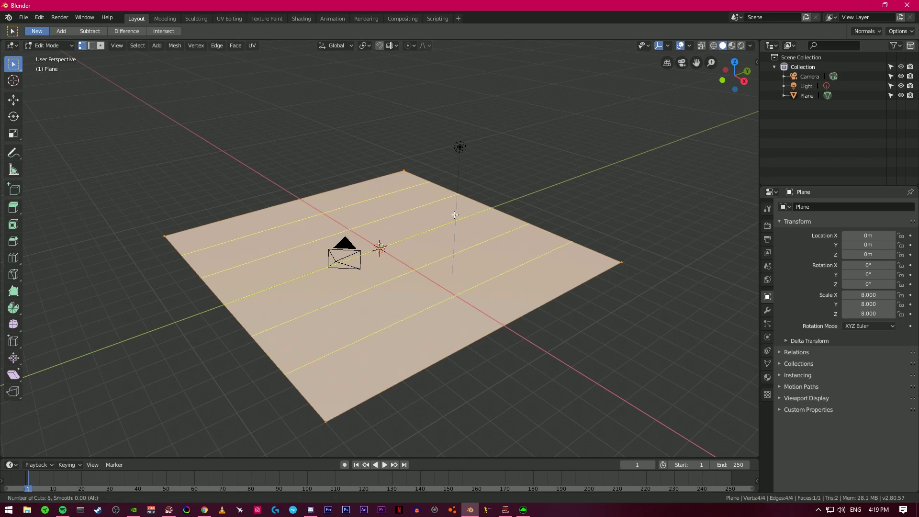
pyautogui.scroll(14, 454, 215)
pyautogui.click(454, 214)
pyautogui.click(454, 213)
# Add 20 perpendicular, evenly spaced loop cuts to turn the plane into a square grid
pyautogui.moveTo(455, 213); pyautogui.dragTo(401, 188, button='middle')
pyautogui.hotkey('ctrl', 'r')
pyautogui.scroll(10, 401, 188)
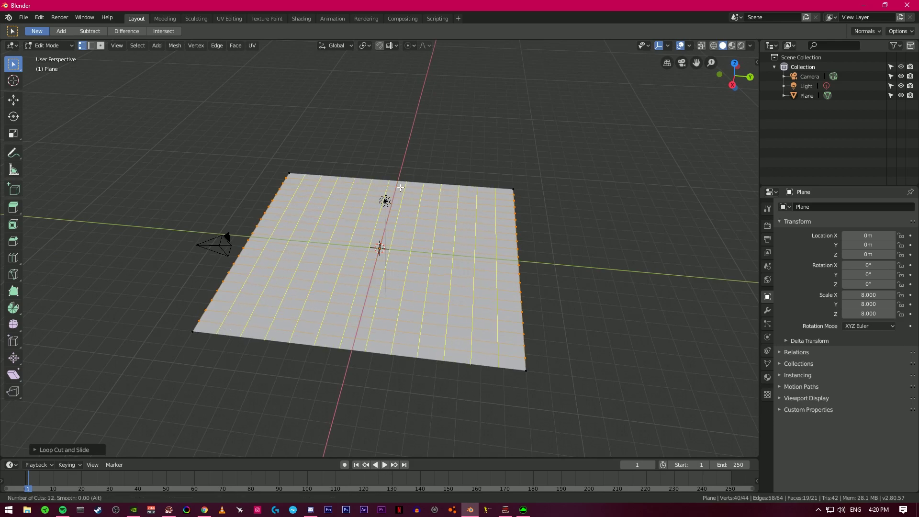
pyautogui.scroll(5, 400, 187)
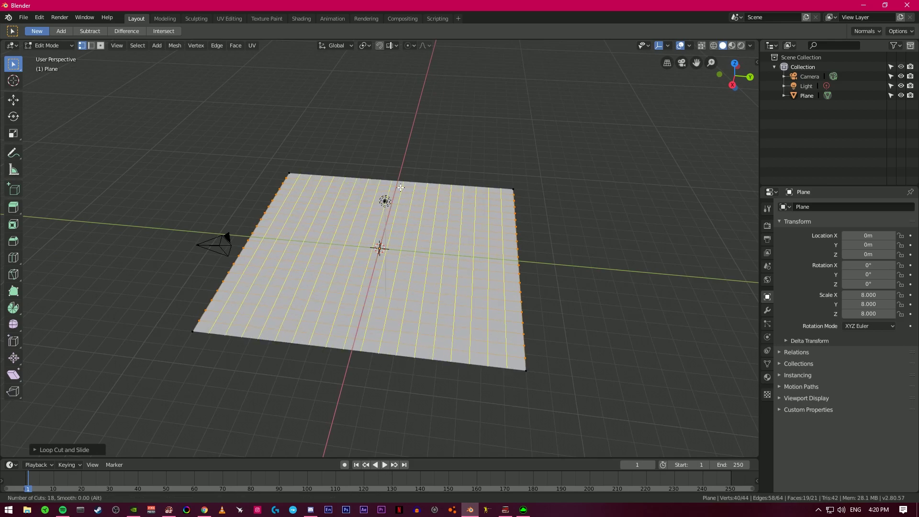
pyautogui.click(400, 187)
pyautogui.rightClick(401, 187)
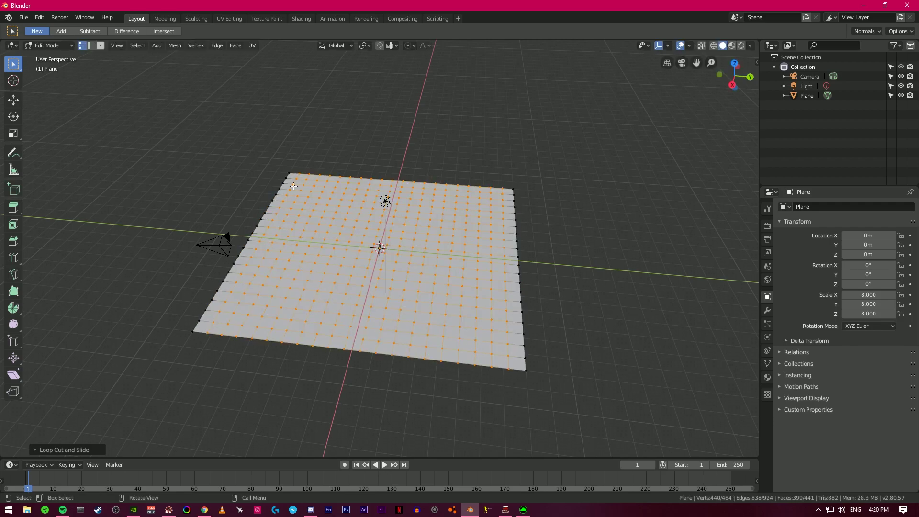
# Deselect the vertices and examine the plane's grid from several angles, comparing Object Mode with Edit Mode
pyautogui.click(222, 191)
pyautogui.moveTo(221, 191); pyautogui.dragTo(309, 180, button='middle')
pyautogui.scroll(3, 358, 190)
pyautogui.scroll(-1, 414, 224)
pyautogui.moveTo(414, 223); pyautogui.dragTo(385, 207, button='middle')
pyautogui.press('Tab')
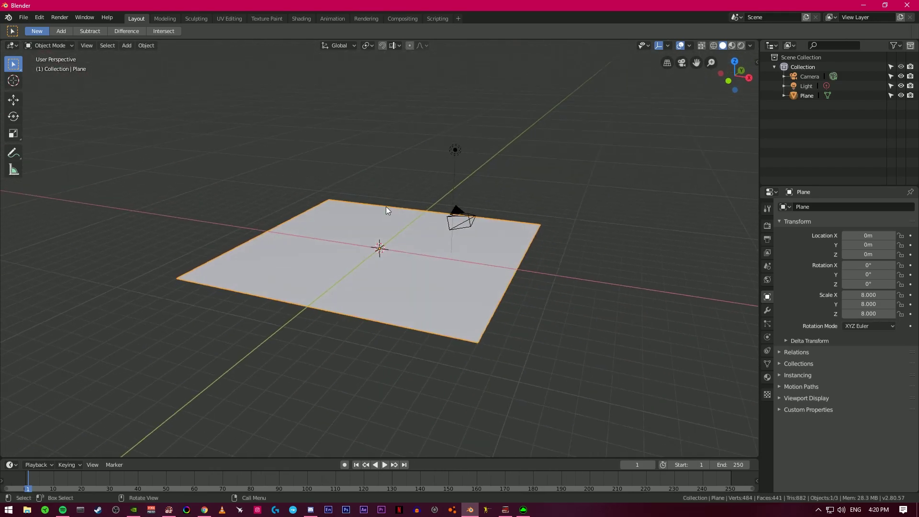
pyautogui.press('Tab')
pyautogui.scroll(4, 367, 308)
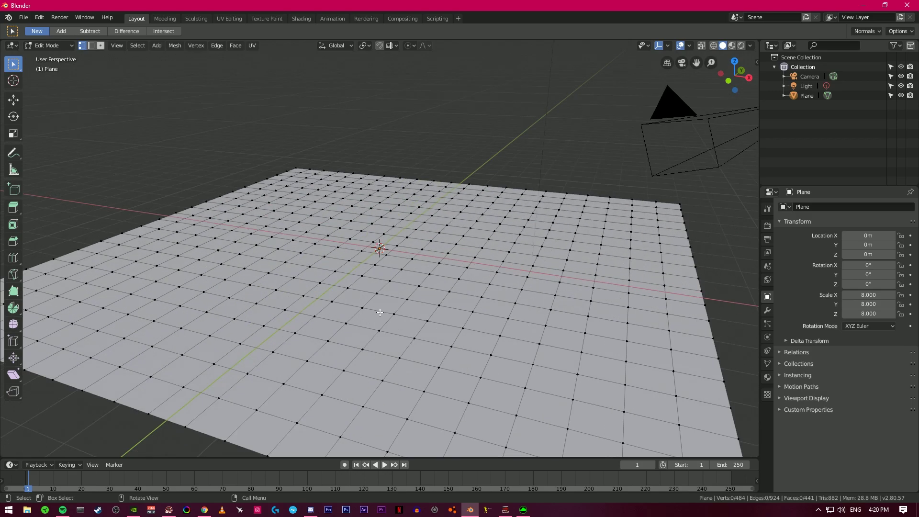
pyautogui.moveTo(404, 330); pyautogui.dragTo(450, 304, button='middle')
pyautogui.scroll(-4, 353, 338)
# Return to Object Mode and delete the camera and the light
pyautogui.press('Tab')
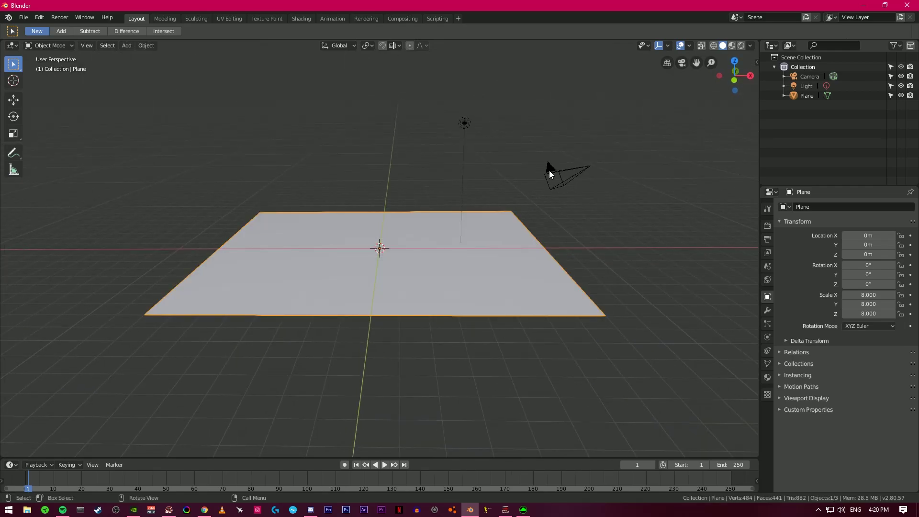
pyautogui.click(550, 181)
pyautogui.press('Delete')
pyautogui.click(464, 123)
pyautogui.press('Delete')
# Open the plane in Edit Mode and enable Connected proportional editing with Random falloff
pyautogui.scroll(2, 465, 220)
pyautogui.moveTo(466, 224); pyautogui.dragTo(389, 253, button='middle')
pyautogui.click(371, 251)
pyautogui.press('Tab')
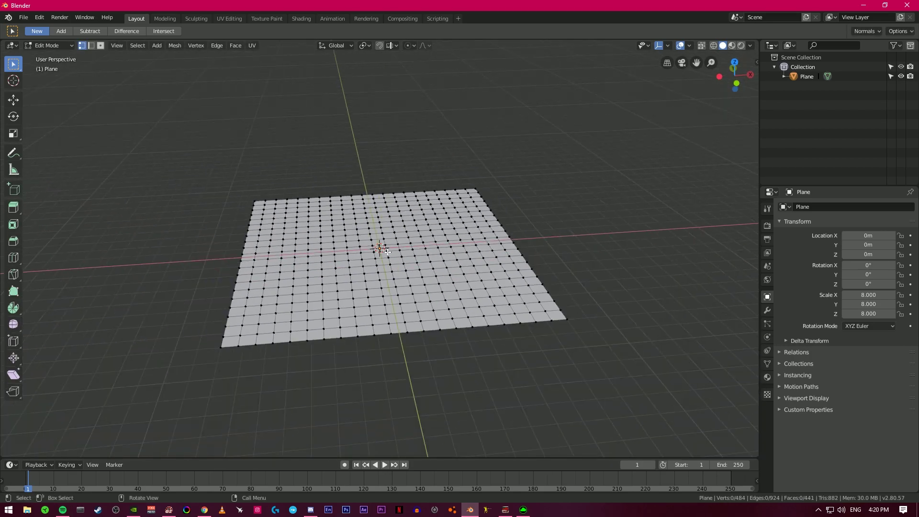
pyautogui.click(416, 45)
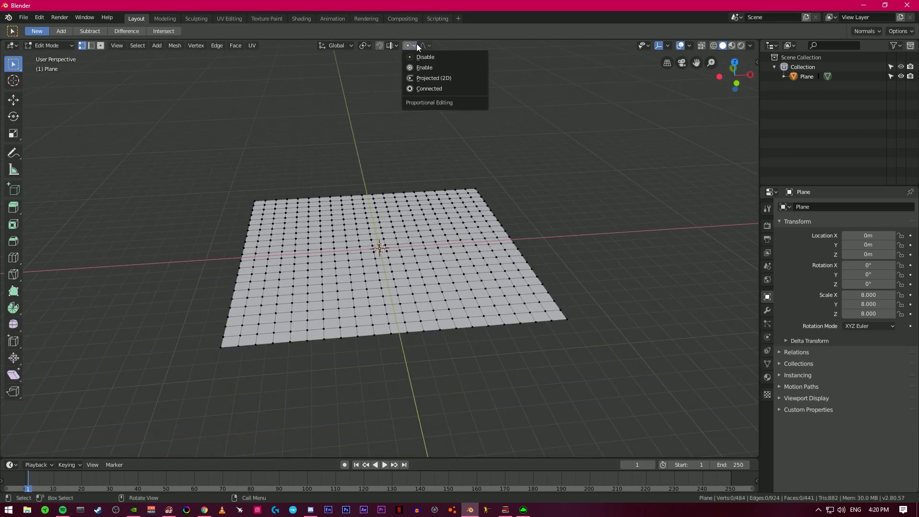
pyautogui.click(416, 88)
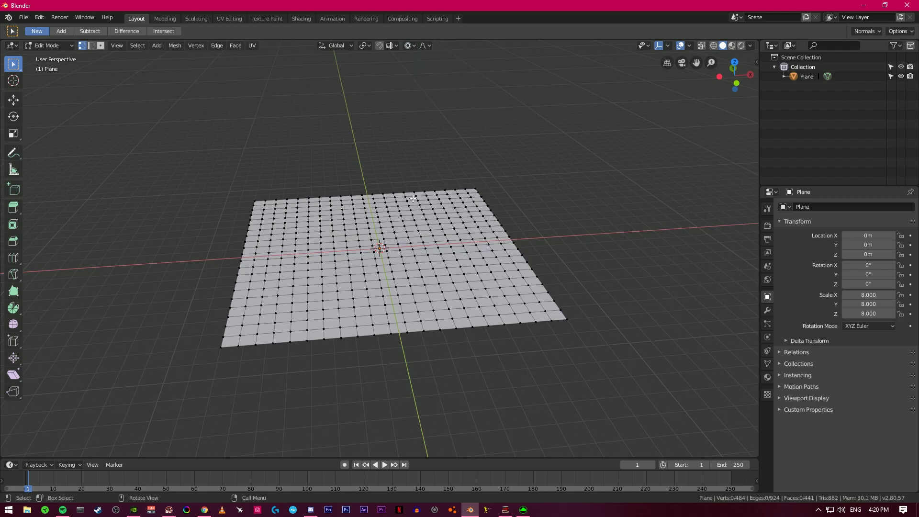
pyautogui.click(424, 46)
# Select 24 scattered vertices along the plane's two outer sides, leaving the central strip unselected
pyautogui.scroll(2, 477, 275)
pyautogui.scroll(-4, 477, 275)
pyautogui.moveTo(471, 278); pyautogui.dragTo(443, 292, button='middle')
pyautogui.scroll(4, 467, 284)
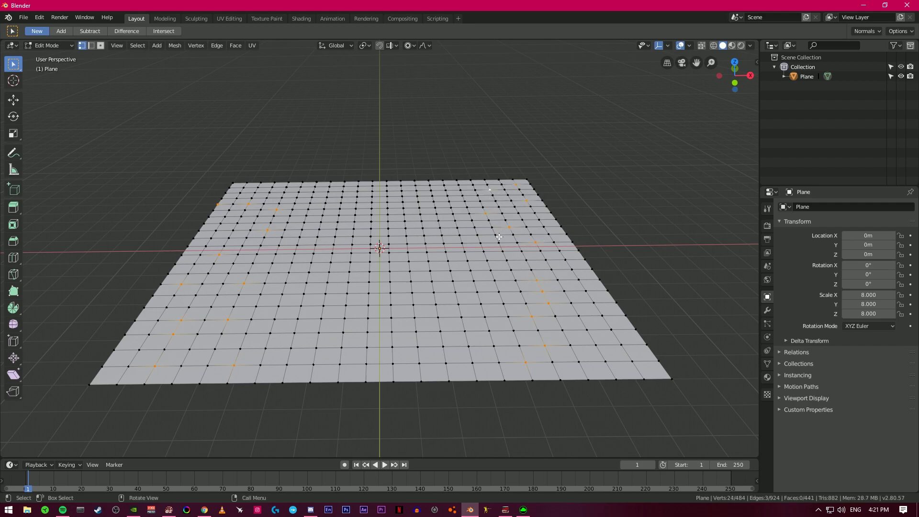
# Move the selected vertices up about 3.16 m along Z, adjusting the proportional size to form mountains beside a flat central valley
pyautogui.scroll(-4, 494, 234)
pyautogui.moveTo(495, 234); pyautogui.dragTo(413, 217, button='middle')
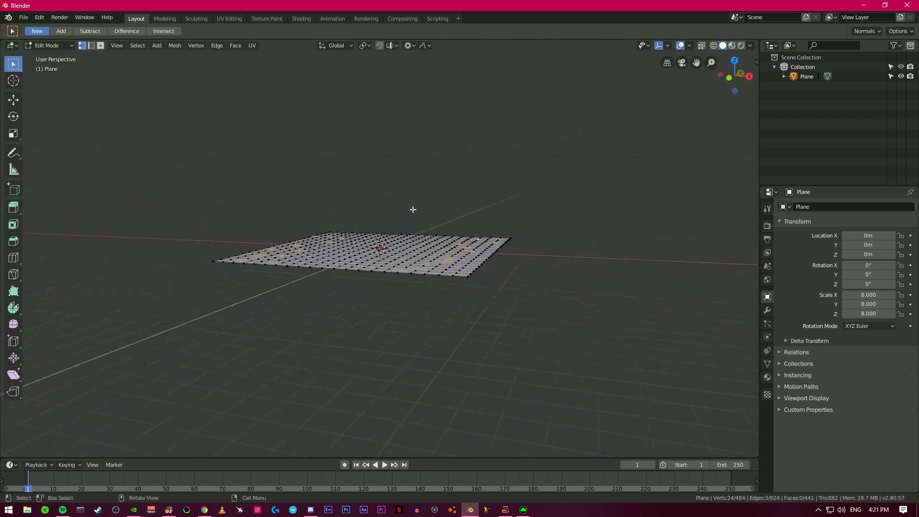
pyautogui.moveTo(457, 161); pyautogui.dragTo(477, 196, button='middle')
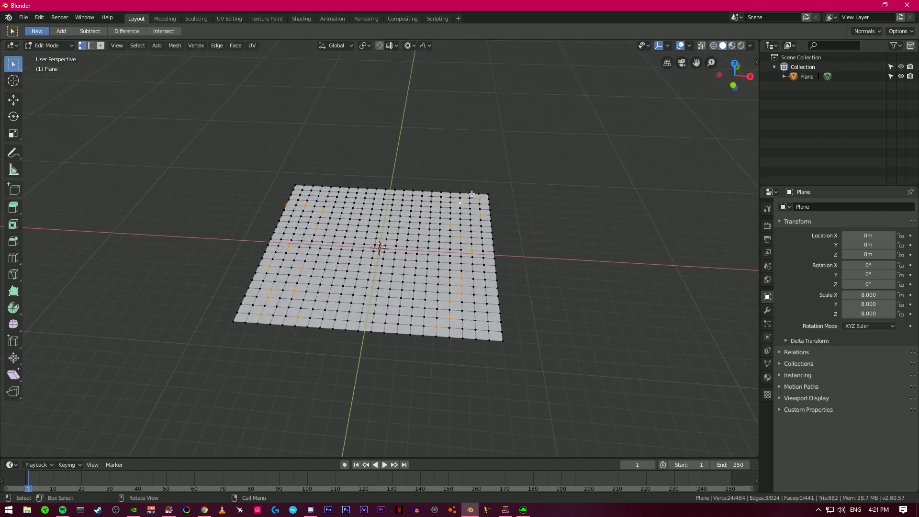
pyautogui.scroll(2, 478, 196)
pyautogui.click(14, 100)
pyautogui.moveTo(345, 279); pyautogui.dragTo(338, 260, button='middle')
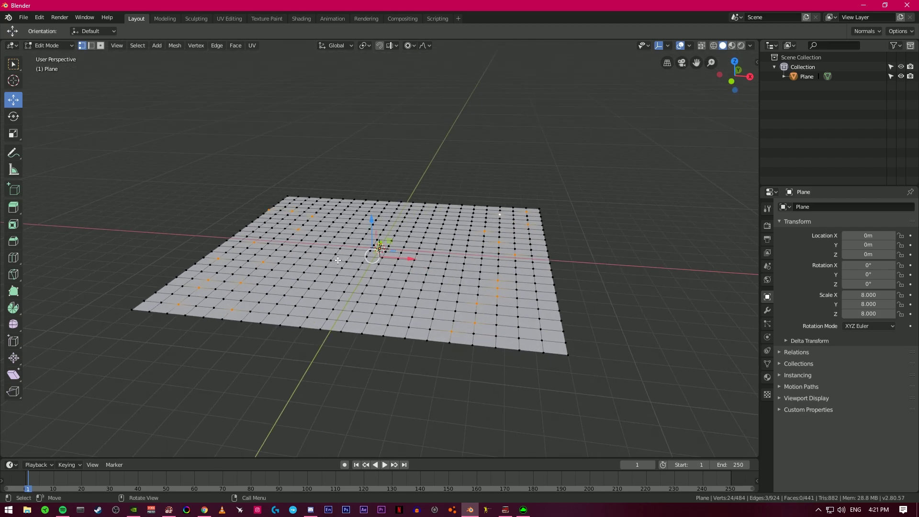
pyautogui.moveTo(372, 223); pyautogui.dragTo(371, 209)
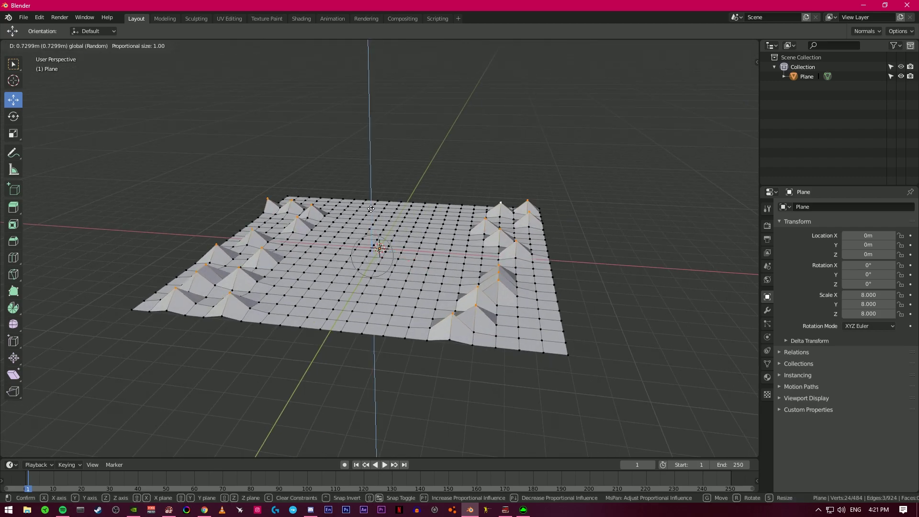
pyautogui.scroll(-9, 371, 208)
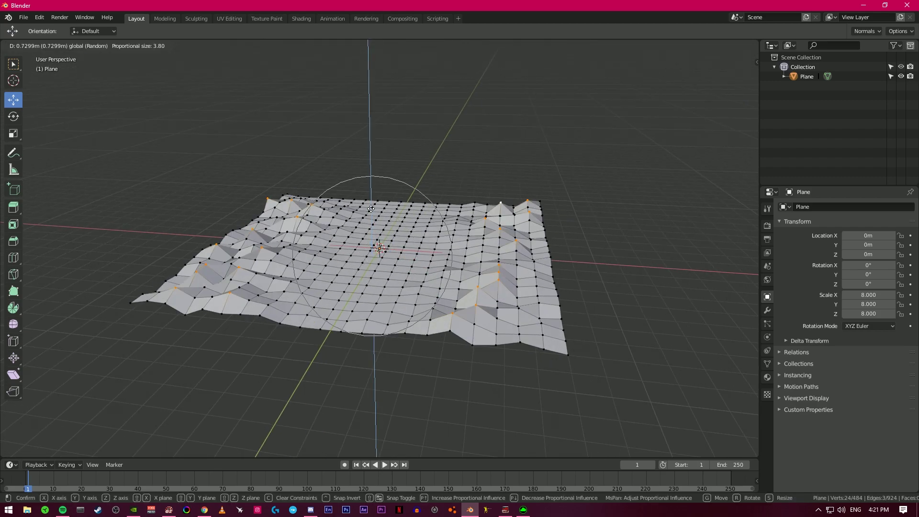
pyautogui.scroll(-7, 371, 209)
pyautogui.moveTo(371, 208); pyautogui.dragTo(370, 159)
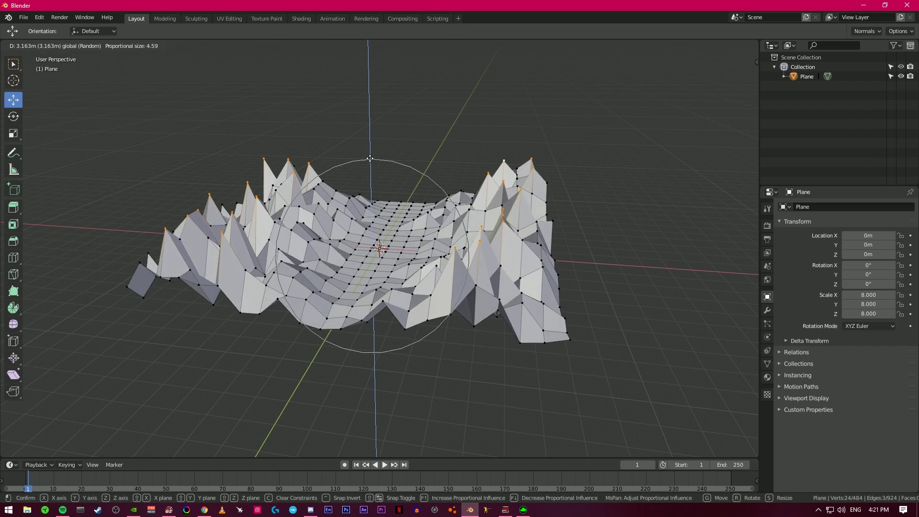
pyautogui.scroll(7, 369, 158)
pyautogui.scroll(-11, 370, 159)
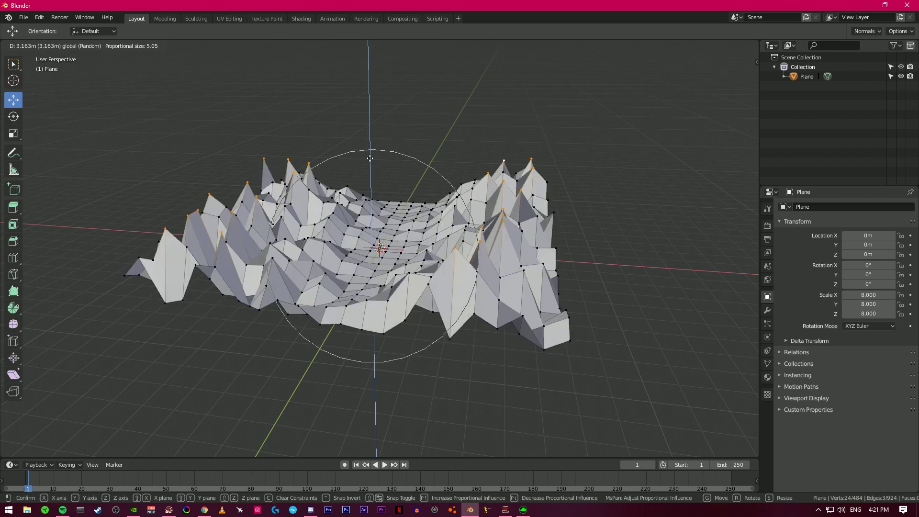
pyautogui.scroll(11, 370, 158)
pyautogui.moveTo(370, 158); pyautogui.dragTo(370, 158)
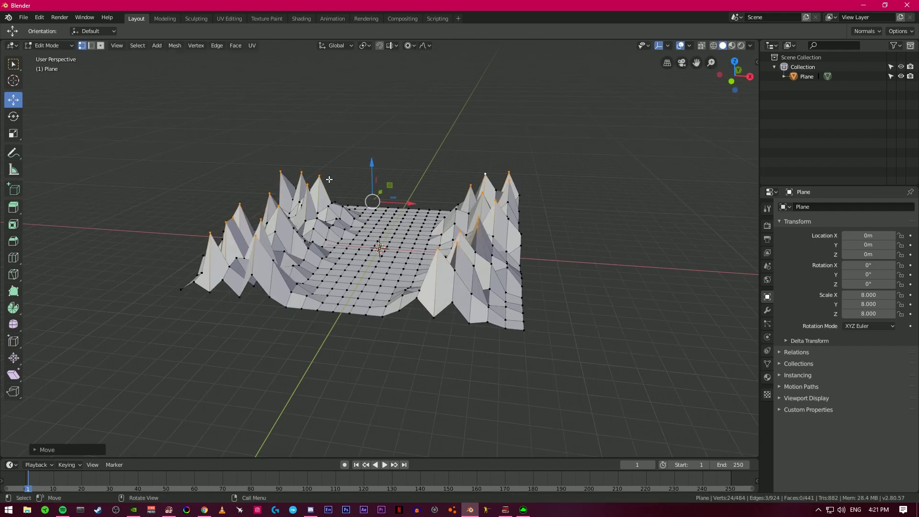
# Lower three individual peak vertices of the mountains along Z with proportional editing on to vary their heights
pyautogui.moveTo(258, 178); pyautogui.dragTo(234, 274, button='middle')
pyautogui.press('Tab')
pyautogui.press('Tab')
pyautogui.click(356, 255)
pyautogui.moveTo(356, 227); pyautogui.dragTo(358, 271)
pyautogui.click(331, 263)
pyautogui.moveTo(330, 234); pyautogui.dragTo(332, 280)
pyautogui.moveTo(332, 280); pyautogui.dragTo(360, 247, button='middle')
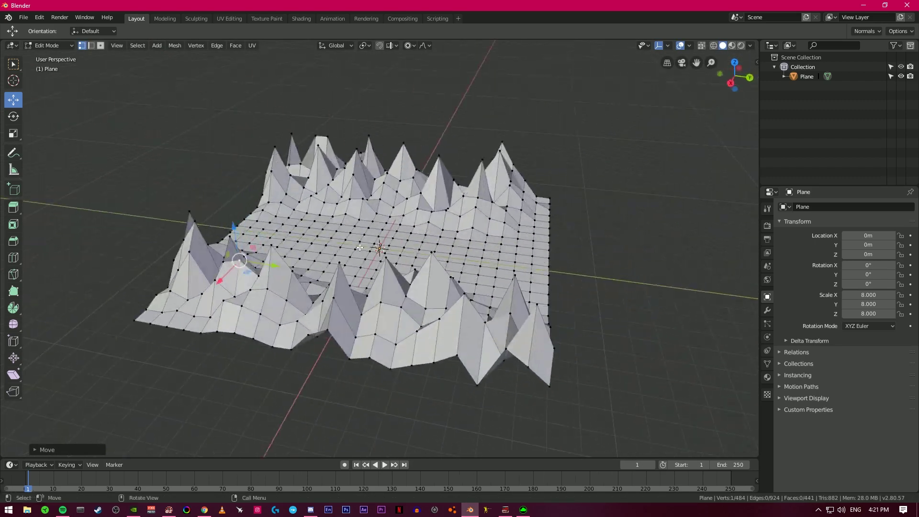
pyautogui.click(386, 258)
pyautogui.moveTo(386, 236); pyautogui.dragTo(382, 252)
# Turn off proportional editing, lower one more mountain vertex along Z, deselect everything and return to Object Mode
pyautogui.click(412, 47)
pyautogui.click(415, 55)
pyautogui.moveTo(361, 143); pyautogui.dragTo(488, 206, button='middle')
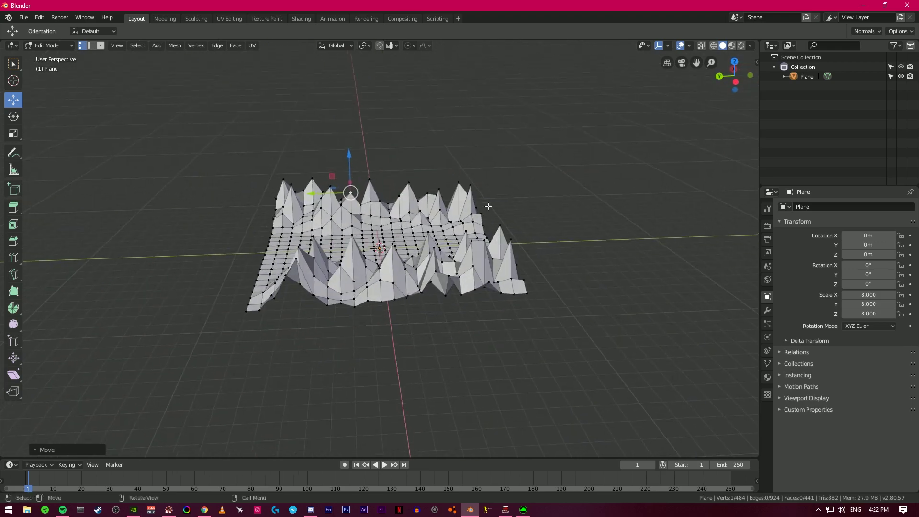
pyautogui.click(297, 258)
pyautogui.moveTo(291, 230); pyautogui.dragTo(293, 248)
pyautogui.click(255, 142)
pyautogui.moveTo(255, 143); pyautogui.dragTo(346, 225, button='middle')
pyautogui.press('Tab')
pyautogui.moveTo(374, 274); pyautogui.dragTo(399, 271, button='middle')
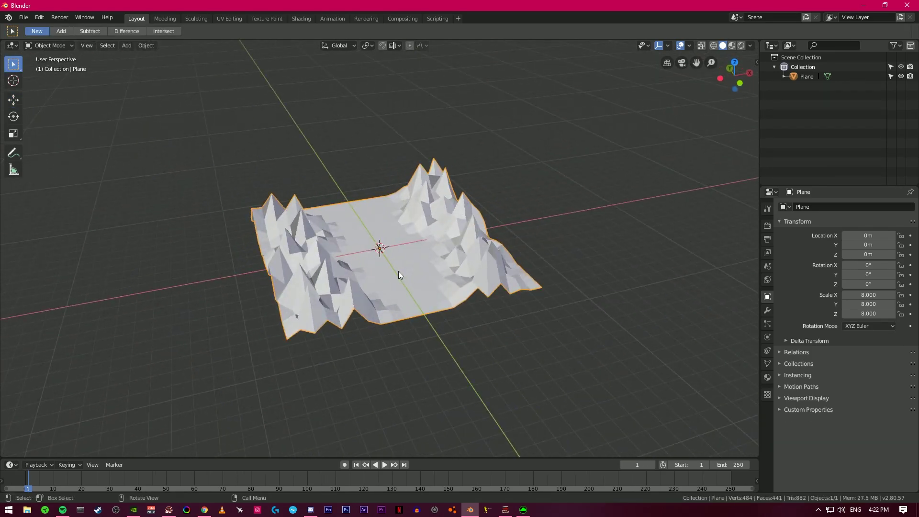
# Add a plain axes empty and move it about 8 m along Y to the open end of the valley
pyautogui.hotkey('shift', 'a')
pyautogui.moveTo(399, 273)
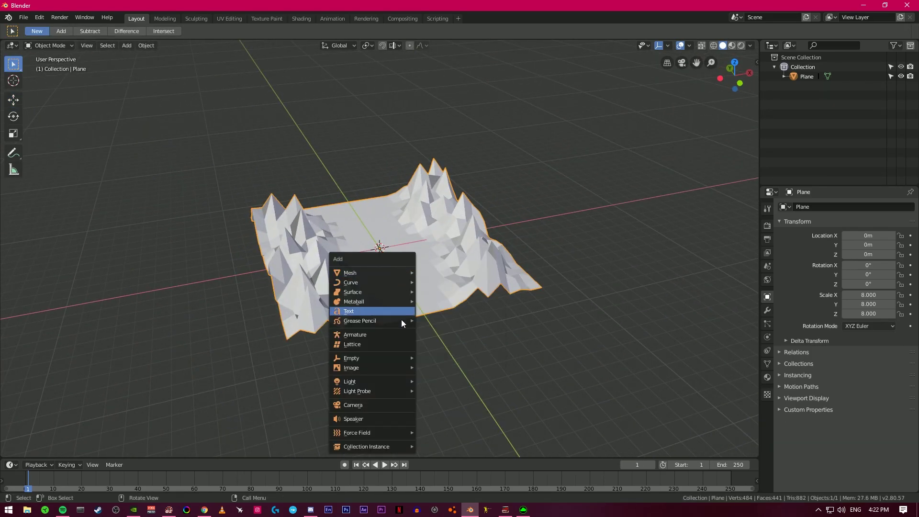
pyautogui.moveTo(404, 358)
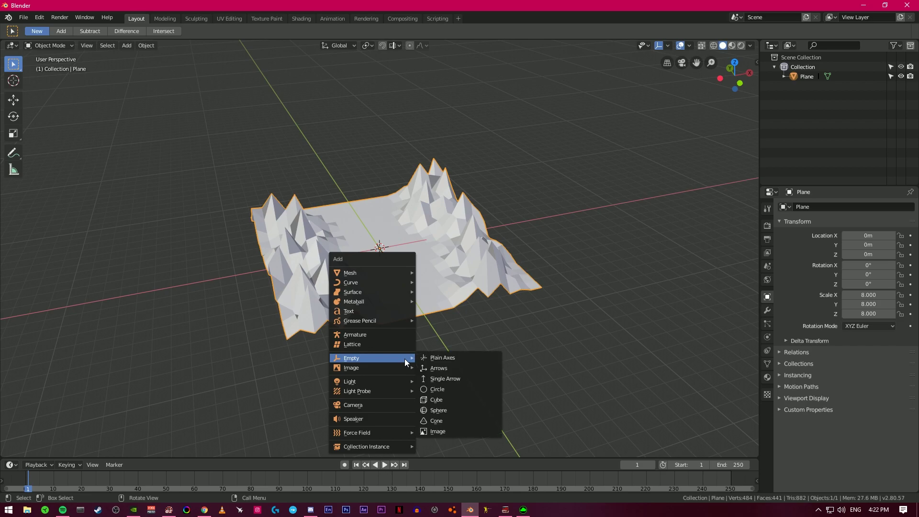
pyautogui.click(451, 361)
pyautogui.moveTo(384, 310); pyautogui.dragTo(454, 329, button='middle')
pyautogui.scroll(6, 404, 282)
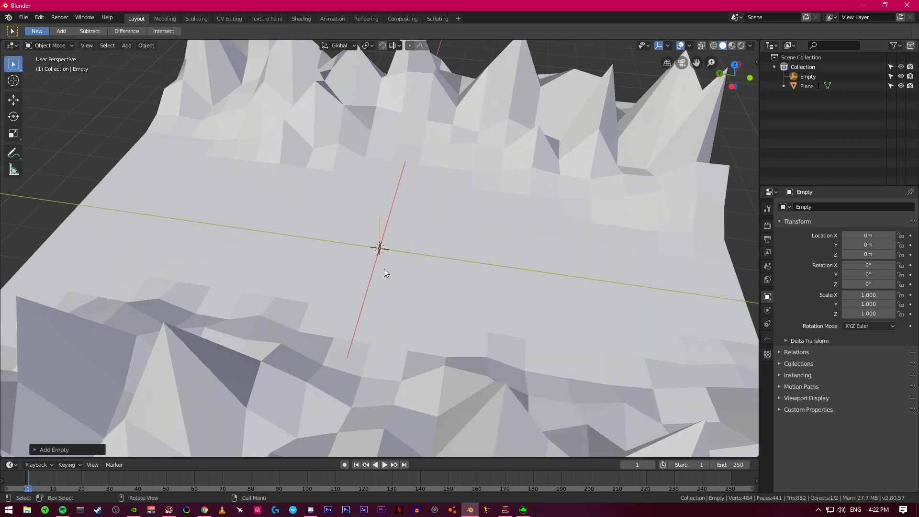
pyautogui.click(13, 99)
pyautogui.moveTo(353, 245); pyautogui.dragTo(64, 199)
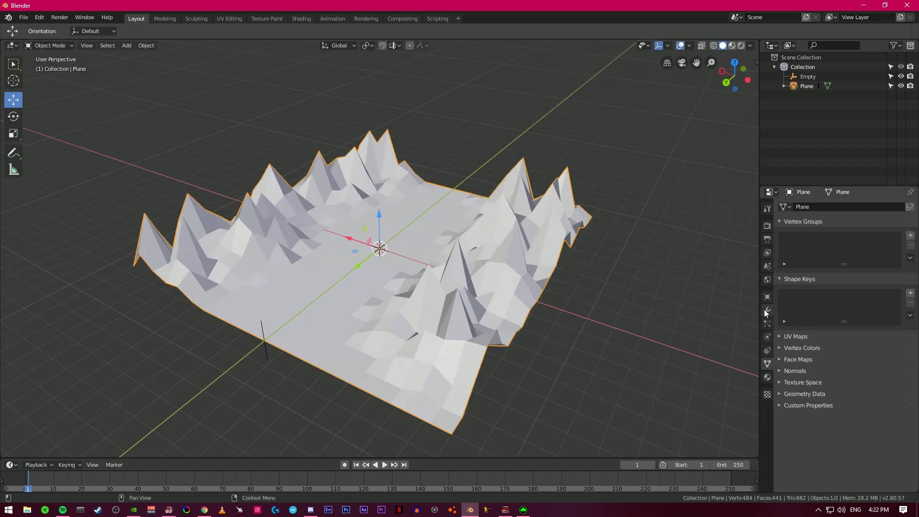
# Add a Mirror modifier to the plane with the Empty as mirror object, mirroring on Y only
pyautogui.click(767, 310)
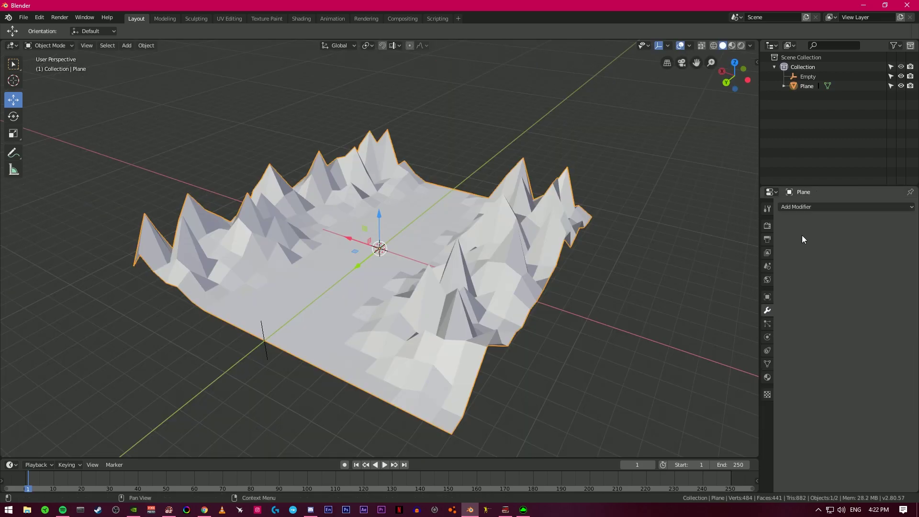
pyautogui.click(805, 207)
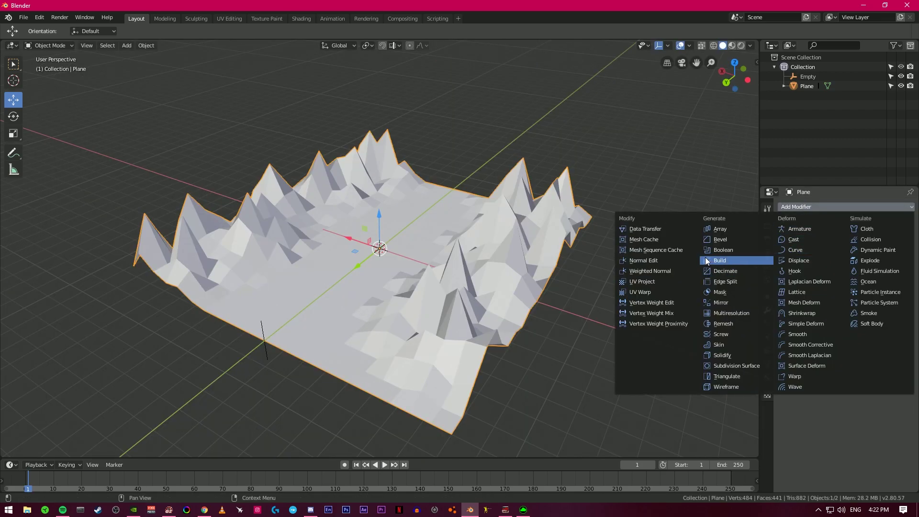
pyautogui.click(720, 301)
pyautogui.click(892, 306)
pyautogui.click(797, 320)
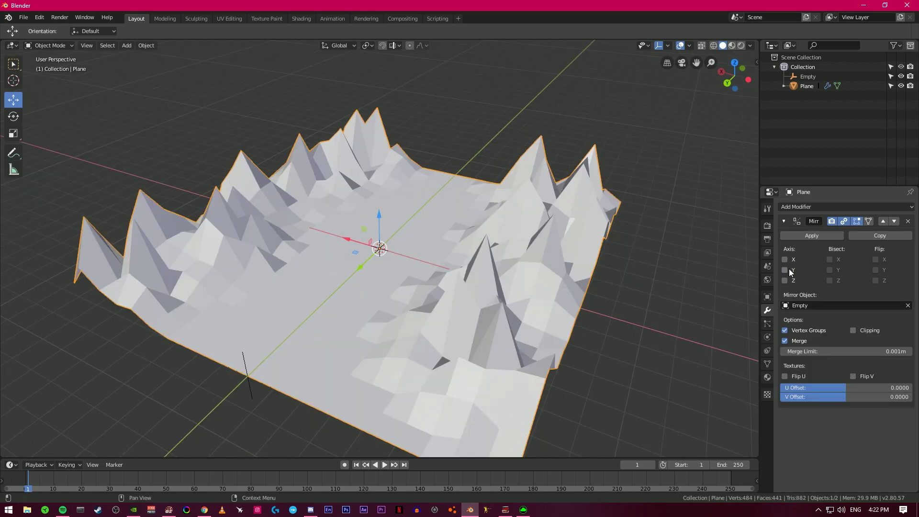
pyautogui.click(786, 270)
# Fine-tune the empty along Y to about 7.9955 m so the two mirrored terrain halves meet at the seam
pyautogui.scroll(-3, 410, 281)
pyautogui.moveTo(407, 281); pyautogui.dragTo(408, 214, button='middle')
pyautogui.scroll(5, 419, 265)
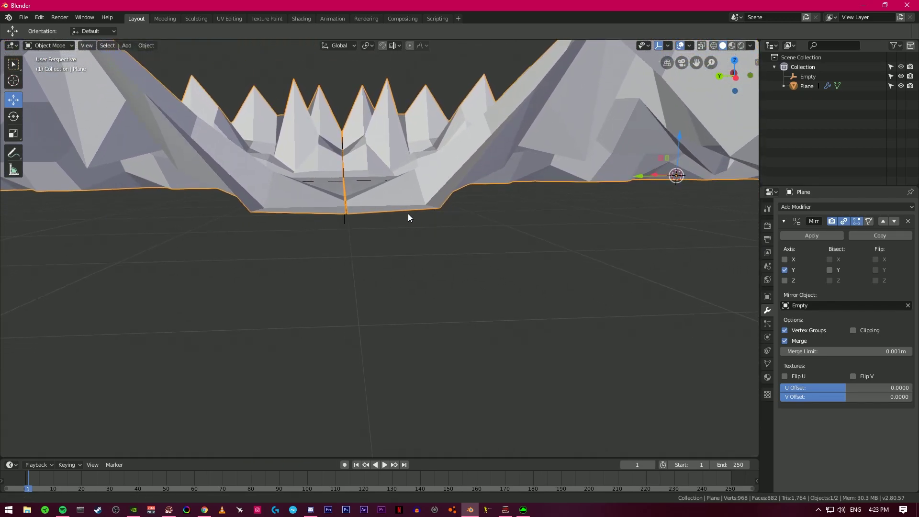
pyautogui.press('Tab')
pyautogui.press('Tab')
pyautogui.click(342, 164)
pyautogui.press('g')
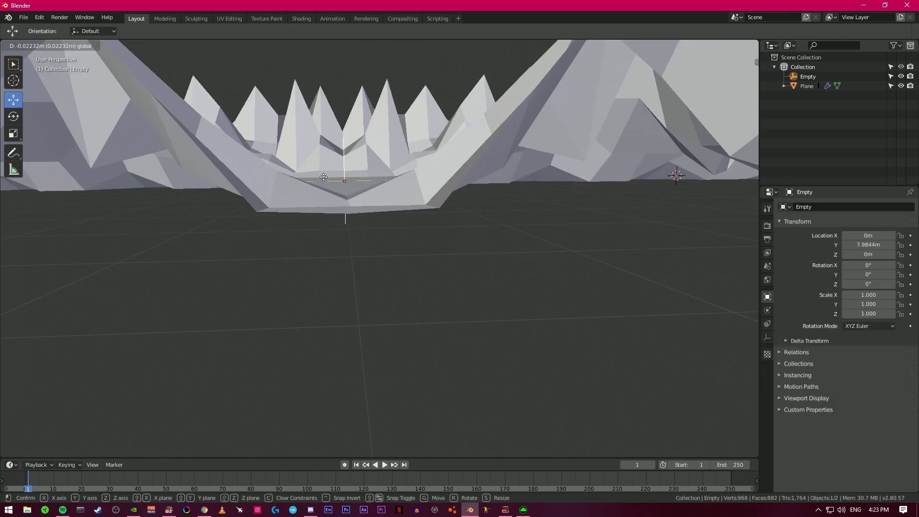
pyautogui.click(332, 195)
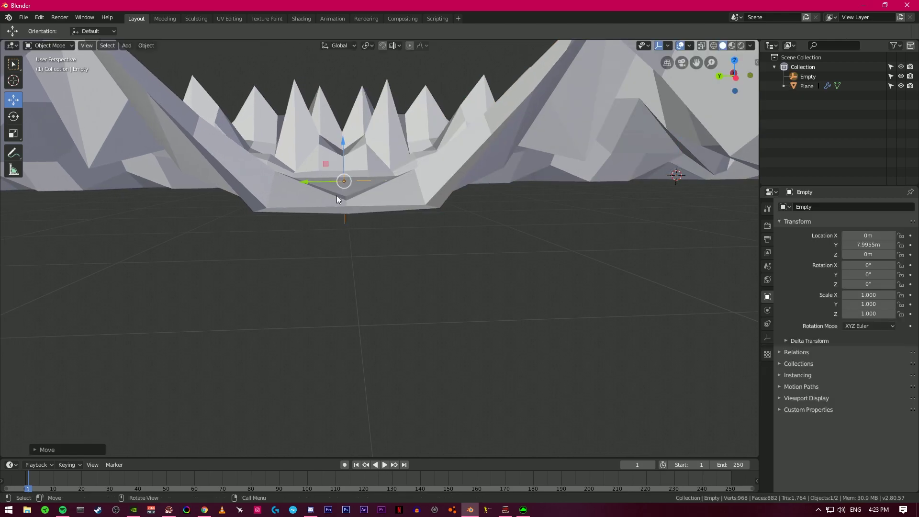
# Select the mirrored terrain and add an Array modifier to it
pyautogui.scroll(-4, 332, 196)
pyautogui.moveTo(550, 216); pyautogui.dragTo(320, 243, button='middle')
pyautogui.click(319, 243)
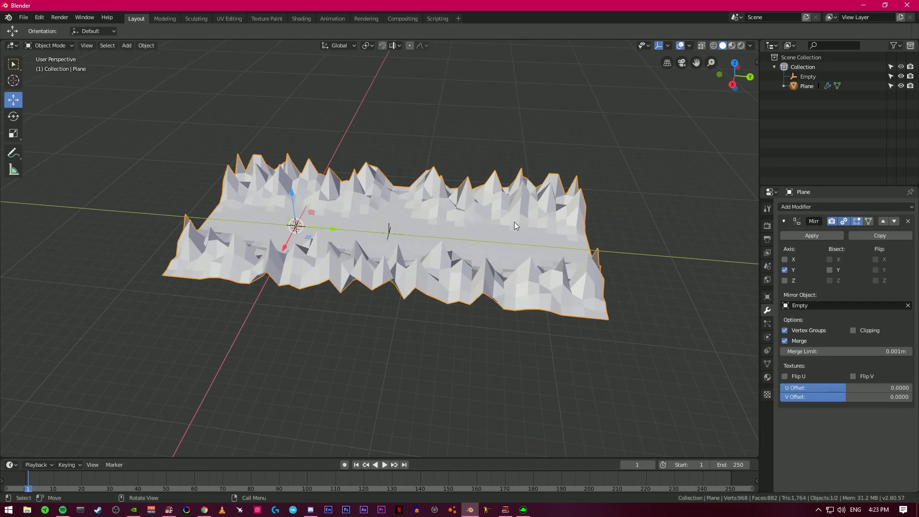
pyautogui.click(807, 206)
pyautogui.click(720, 231)
pyautogui.scroll(-4, 590, 243)
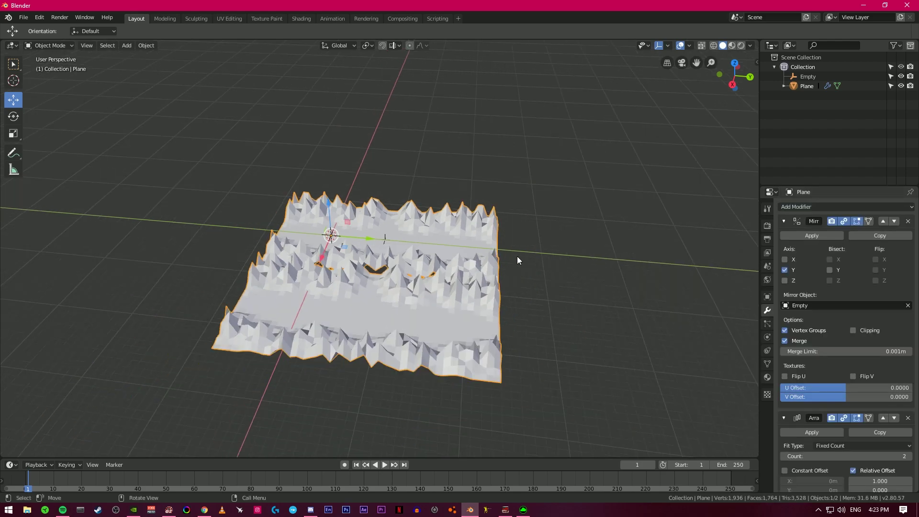
# Set the array's relative offset to 0 on X and 1 on Y
pyautogui.scroll(-4, 830, 385)
pyautogui.click(867, 404)
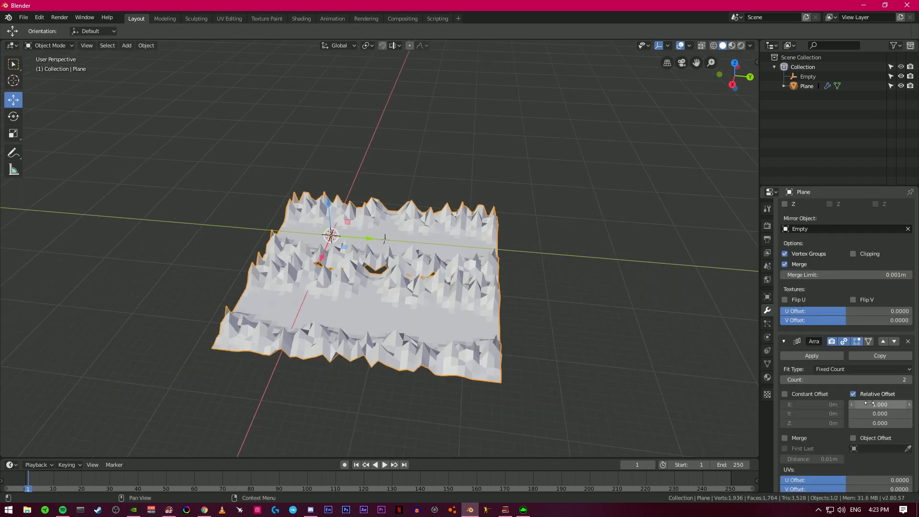
pyautogui.write('0')
pyautogui.press('Return')
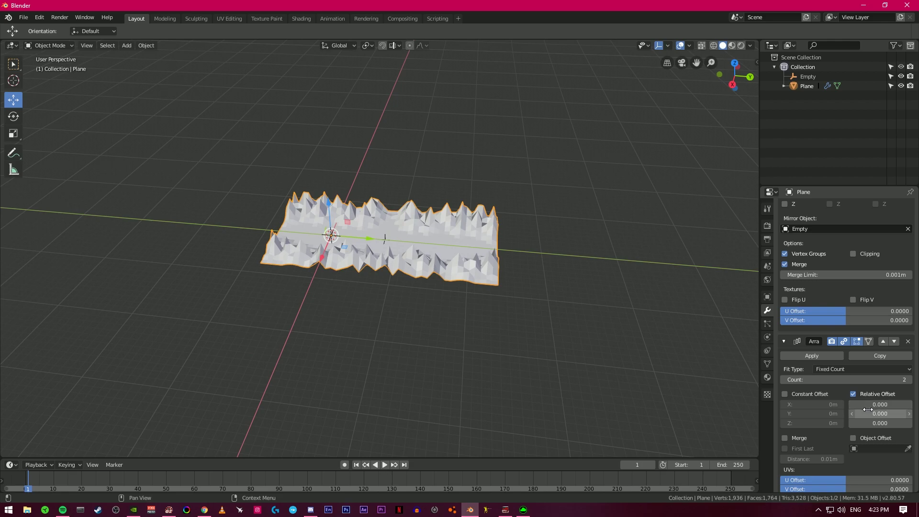
pyautogui.click(868, 412)
pyautogui.write('1')
pyautogui.press('Return')
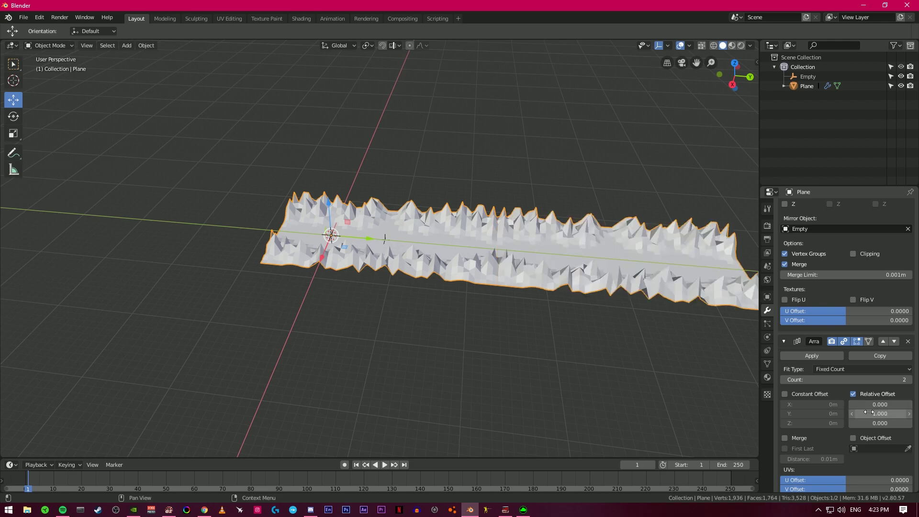
# Raise the array count to 10 to extend the terrain along Y, and deselect the terrain
pyautogui.moveTo(552, 345); pyautogui.dragTo(604, 339, button='middle')
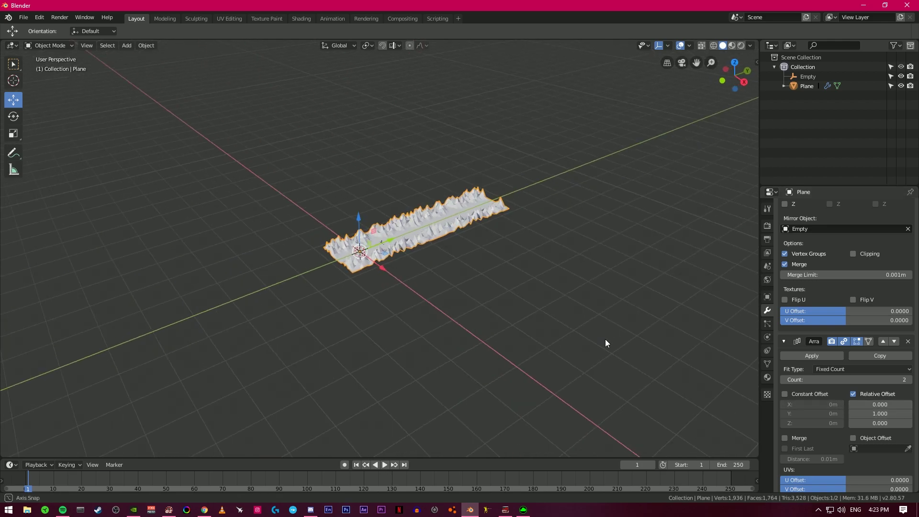
pyautogui.click(909, 380)
pyautogui.click(909, 379)
pyautogui.click(909, 380)
pyautogui.click(909, 380)
pyautogui.click(909, 380)
pyautogui.click(909, 379)
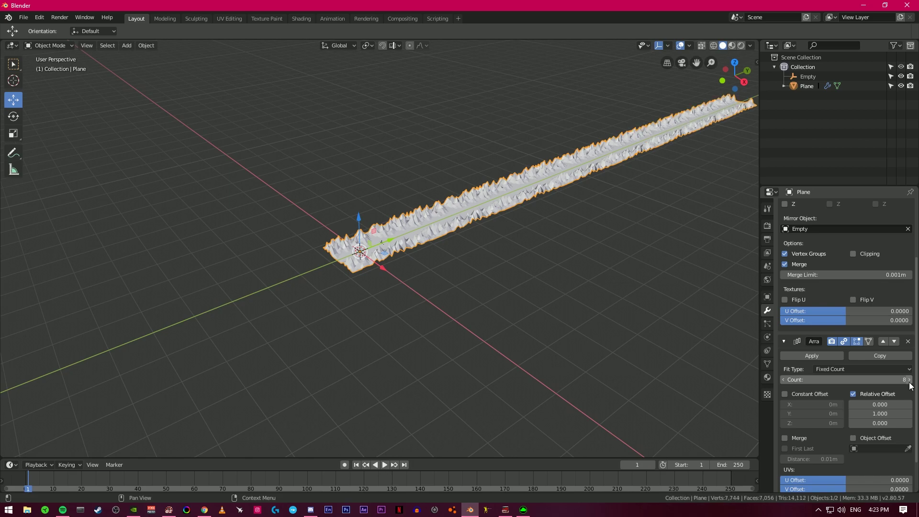
pyautogui.click(909, 379)
pyautogui.moveTo(574, 339); pyautogui.dragTo(328, 341, button='middle')
pyautogui.click(450, 338)
# Add a camera and move it along Y to about -8 m at the near end of the terrain
pyautogui.scroll(5, 427, 332)
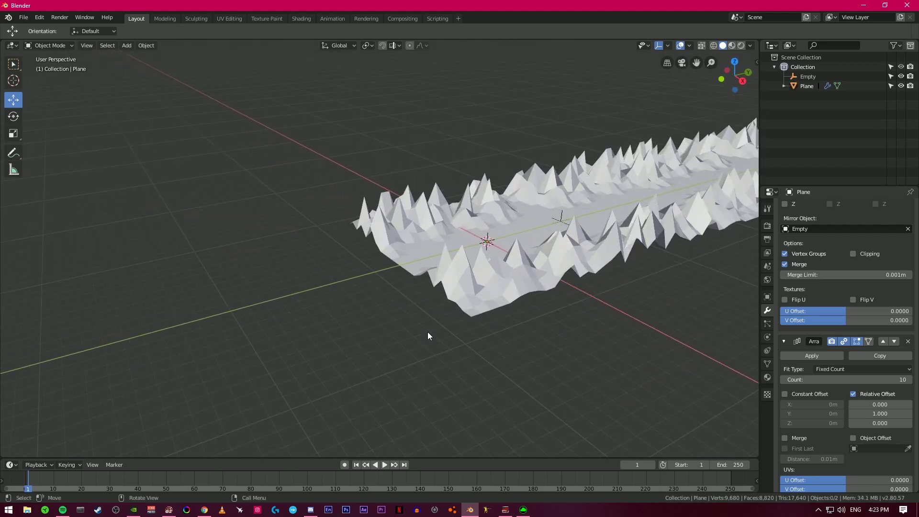
pyautogui.hotkey('shift', 'a')
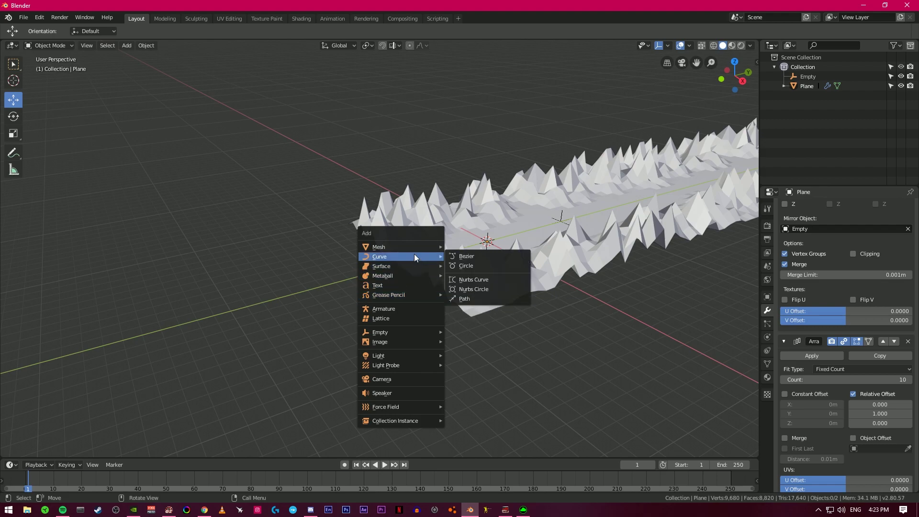
pyautogui.click(408, 381)
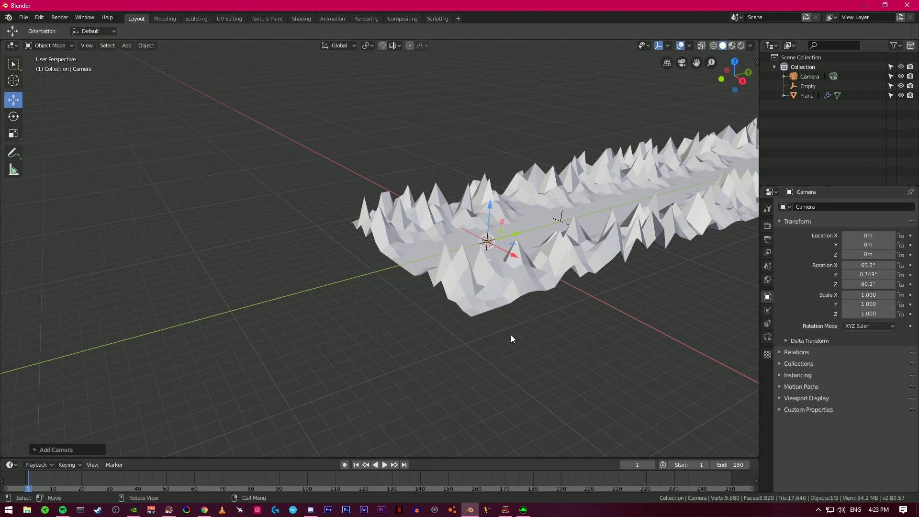
pyautogui.moveTo(512, 334); pyautogui.dragTo(477, 338, button='middle')
pyautogui.moveTo(489, 290); pyautogui.dragTo(361, 286)
# Look through the camera, lock it to the view and aim it down the valley from about Y -11.8 m, Z 0.28 m
pyautogui.press('KP_0')
pyautogui.press('n')
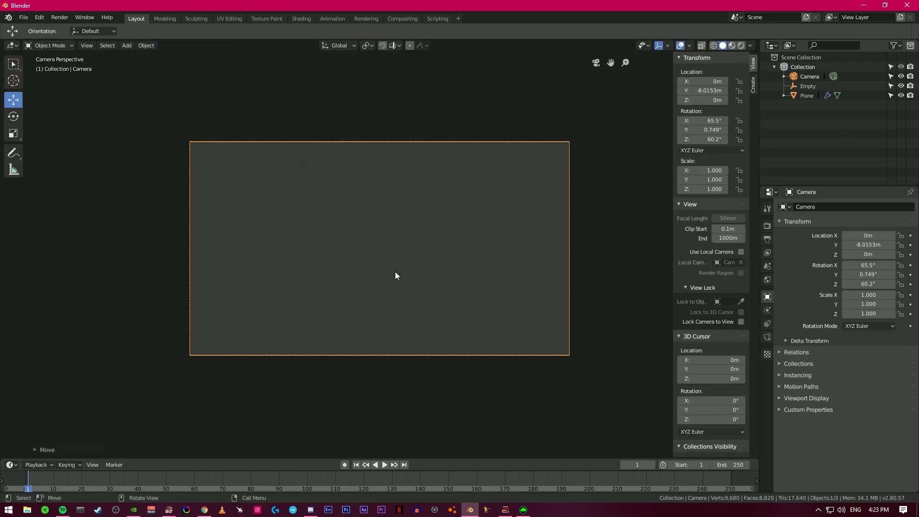
pyautogui.press('n')
pyautogui.moveTo(508, 277); pyautogui.dragTo(545, 4, button='middle')
pyautogui.moveTo(575, 124); pyautogui.dragTo(570, 119, button='middle')
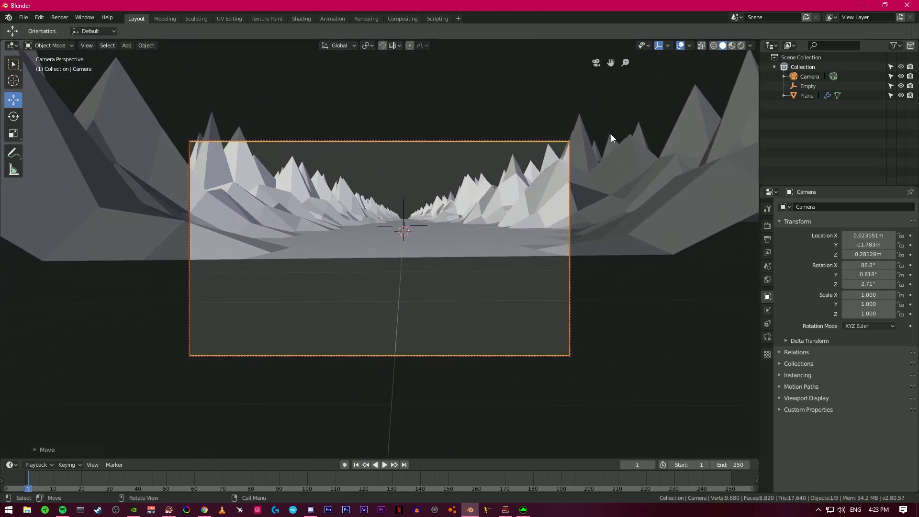
# Set the camera's X location to 0 m and its rotation to 90° on X, 0° on Y and 0° on Z
pyautogui.press('n')
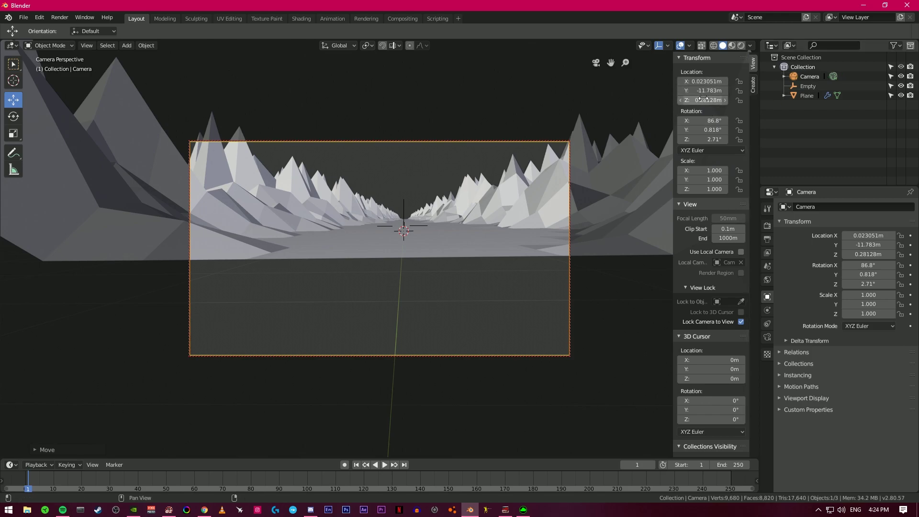
pyautogui.doubleClick(702, 82)
pyautogui.write('0')
pyautogui.press('Return')
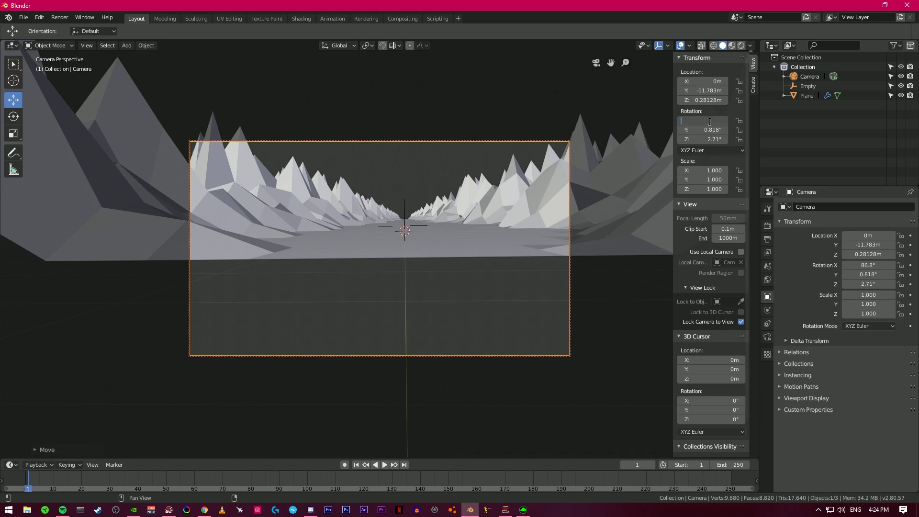
pyautogui.click(709, 121)
pyautogui.write('90')
pyautogui.press('Return')
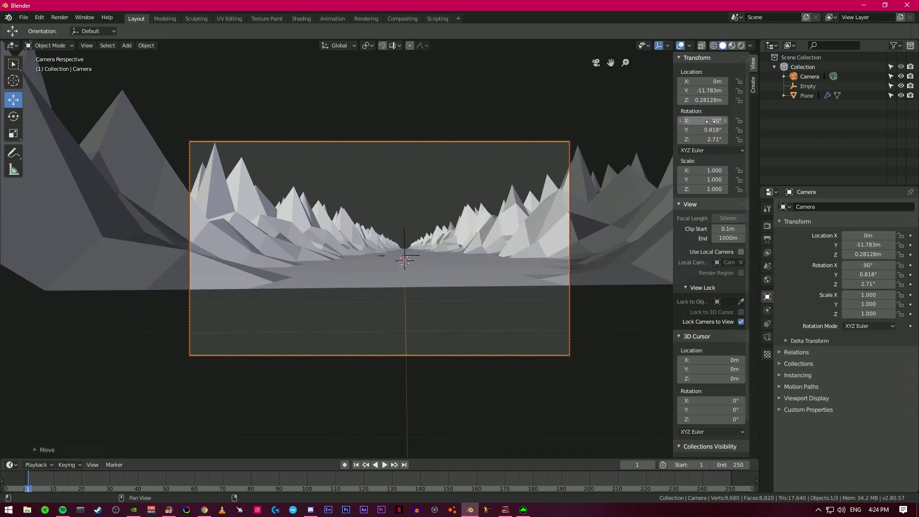
pyautogui.click(704, 133)
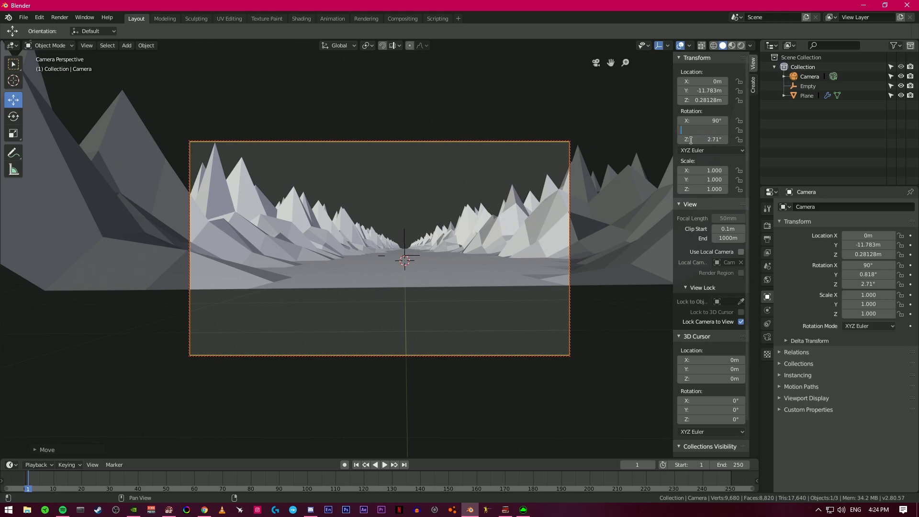
pyautogui.press('Return')
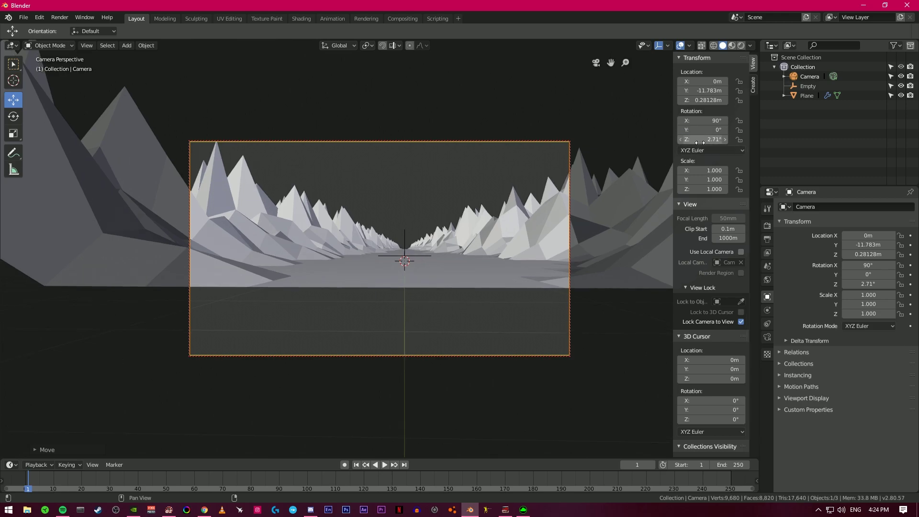
pyautogui.write('0')
pyautogui.press('Return')
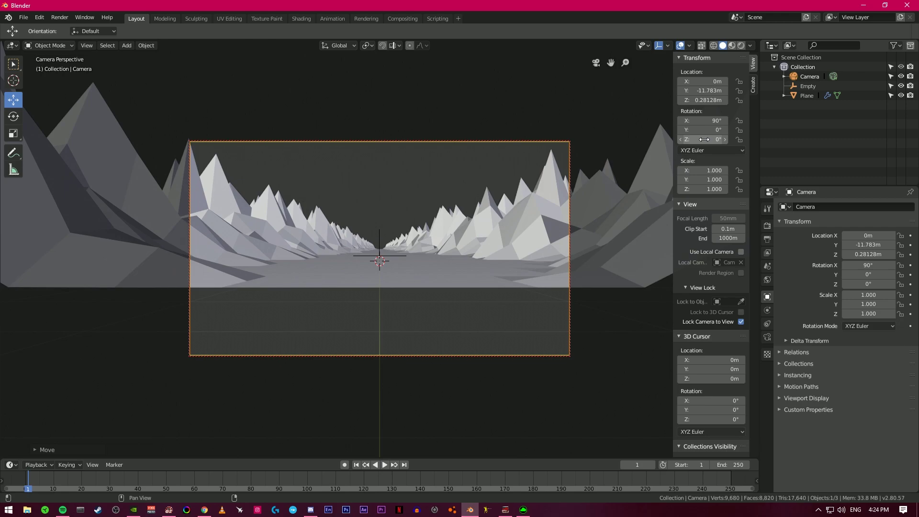
# Reframe the camera to about Y -10.5 m and Z 0.53 m, and set its X location back to 0 m
pyautogui.scroll(5, 570, 148)
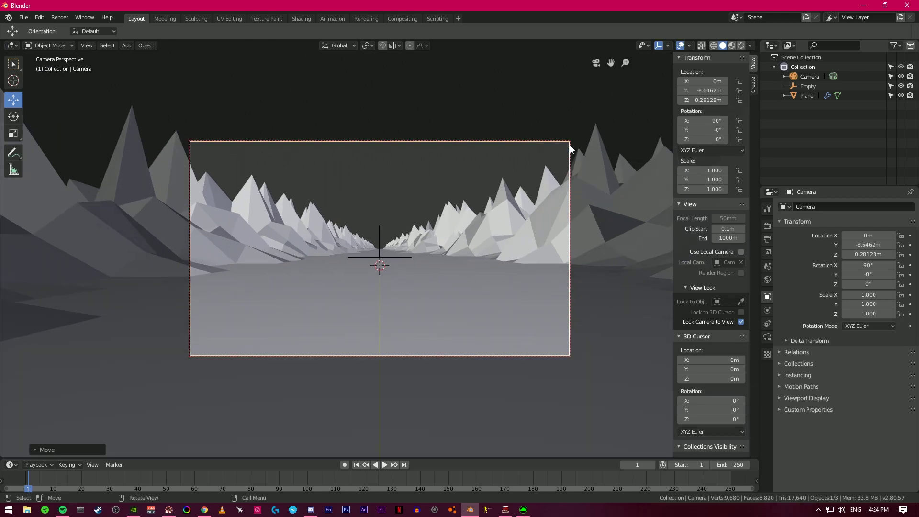
pyautogui.scroll(-2, 570, 148)
pyautogui.keyDown('shift'); pyautogui.moveTo(570, 148); pyautogui.dragTo(569, 165, button='middle'); pyautogui.keyUp('shift')
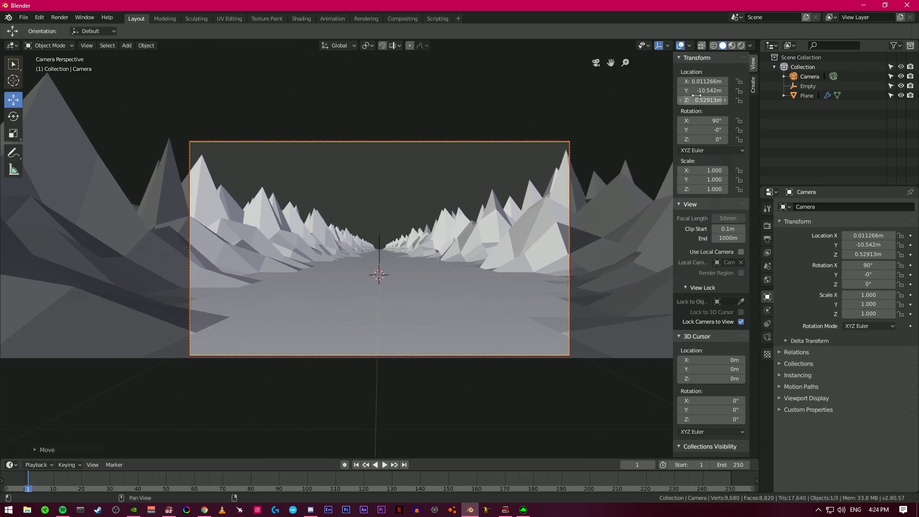
pyautogui.click(702, 81)
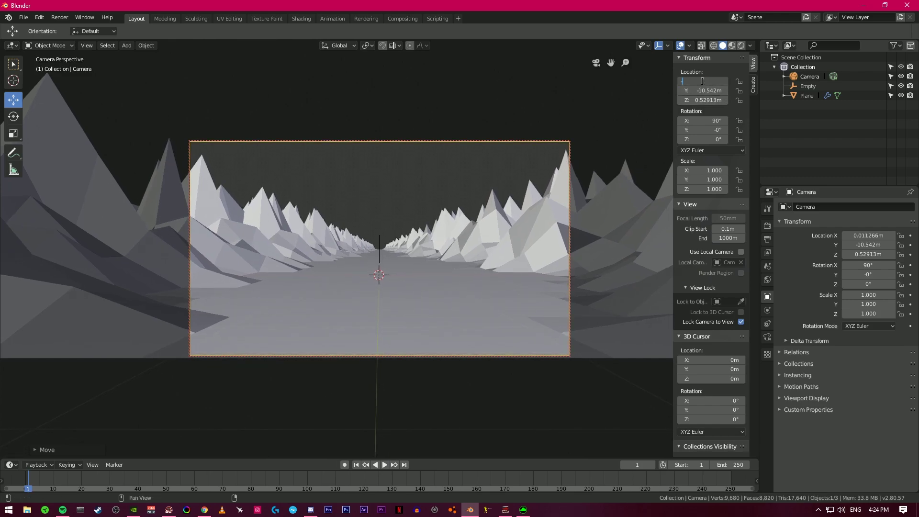
pyautogui.write('0m')
pyautogui.press('Return')
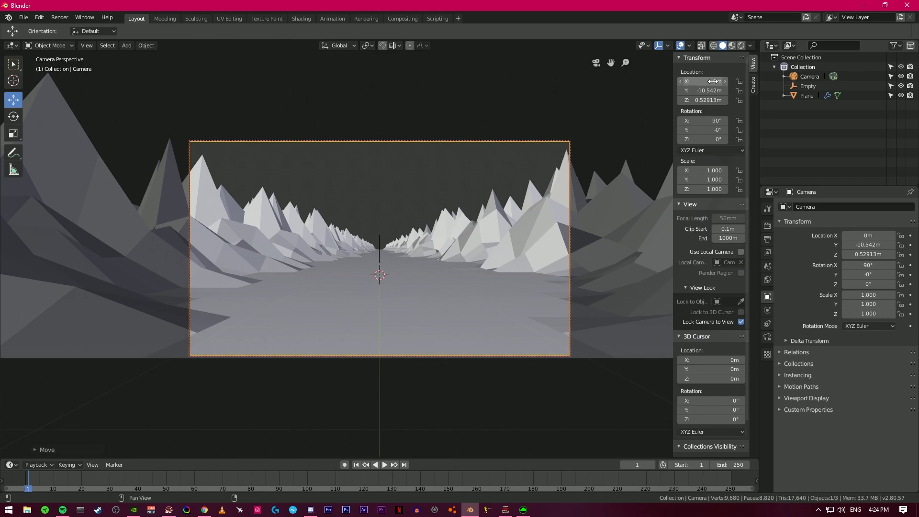
# Unlock the camera from the view and show the camera's view in Rendered shading
pyautogui.click(726, 321)
pyautogui.press('KP_0')
pyautogui.moveTo(553, 266); pyautogui.dragTo(471, 297, button='middle')
pyautogui.press('KP_0')
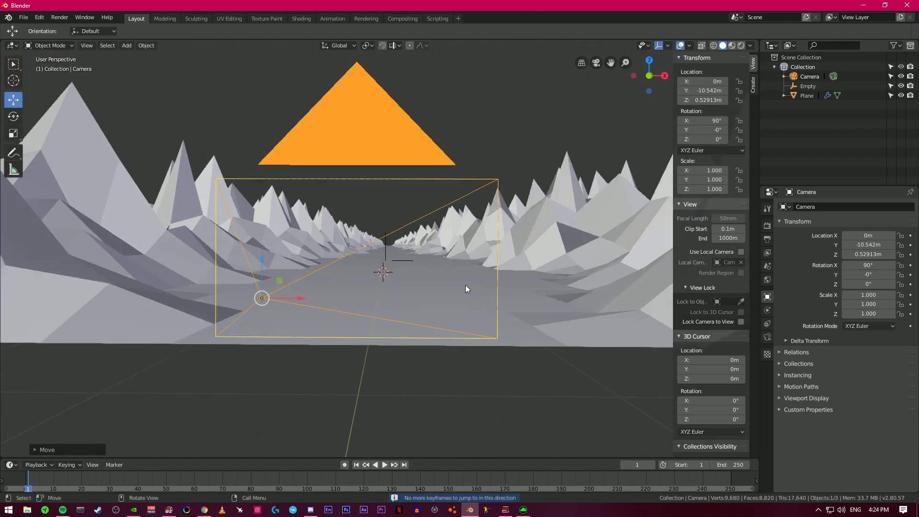
pyautogui.click(740, 45)
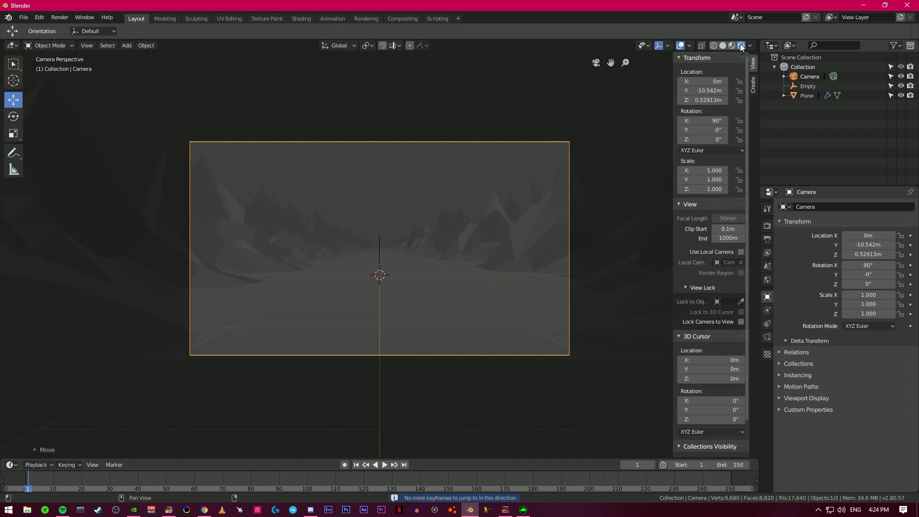
pyautogui.scroll(2, 572, 152)
pyautogui.scroll(-2, 573, 152)
# Select the terrain plane and apply its Mirror and Array modifiers
pyautogui.moveTo(572, 151); pyautogui.dragTo(478, 124, button='middle')
pyautogui.scroll(-8, 479, 124)
pyautogui.click(478, 125)
pyautogui.click(398, 165)
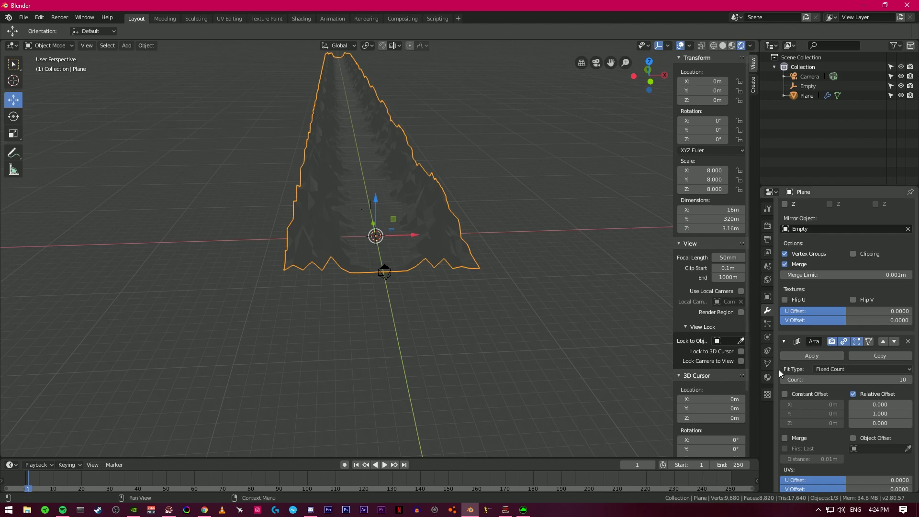
pyautogui.scroll(4, 804, 311)
pyautogui.click(805, 237)
pyautogui.click(805, 236)
# Add a Wireframe modifier to the terrain and turn off Replace Original to keep the solid faces
pyautogui.click(792, 207)
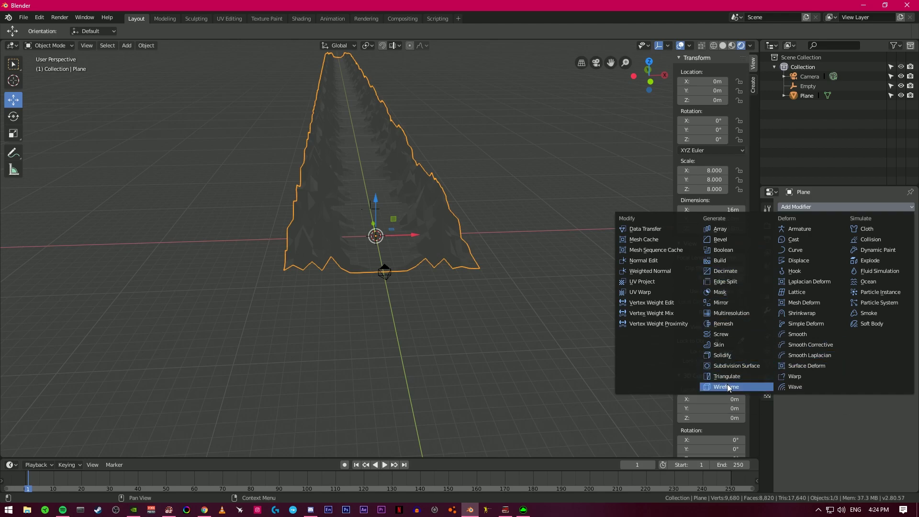
pyautogui.click(727, 386)
pyautogui.scroll(10, 410, 325)
pyautogui.moveTo(414, 324); pyautogui.dragTo(326, 314, button='middle')
pyautogui.scroll(3, 326, 314)
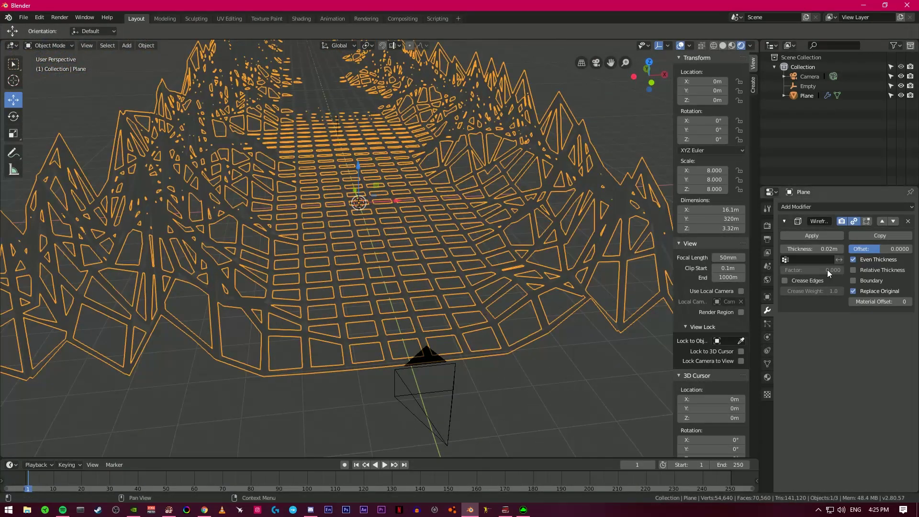
pyautogui.click(853, 291)
pyautogui.scroll(3, 522, 271)
pyautogui.moveTo(509, 272); pyautogui.dragTo(487, 273, button='middle')
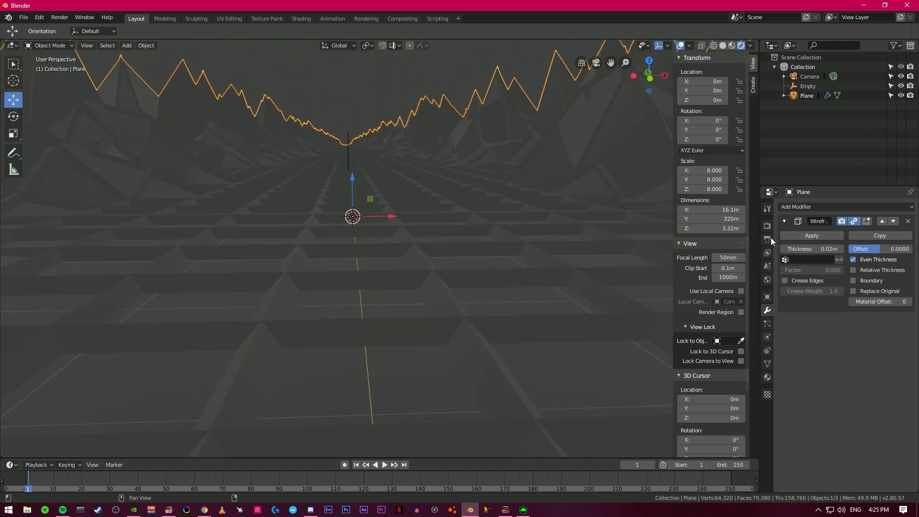
# Set the wireframe thickness to 0.003 m and check it through the camera
pyautogui.moveTo(813, 249); pyautogui.dragTo(795, 249)
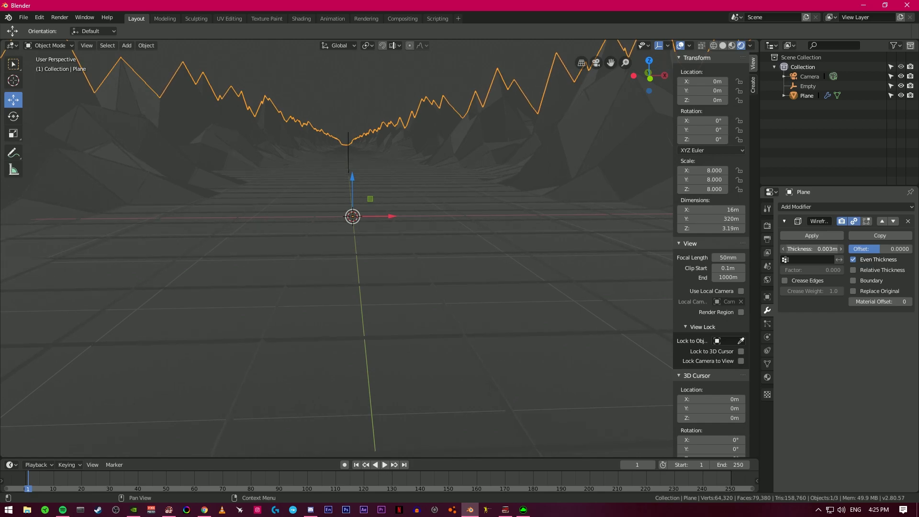
pyautogui.moveTo(459, 250); pyautogui.dragTo(431, 242, button='middle')
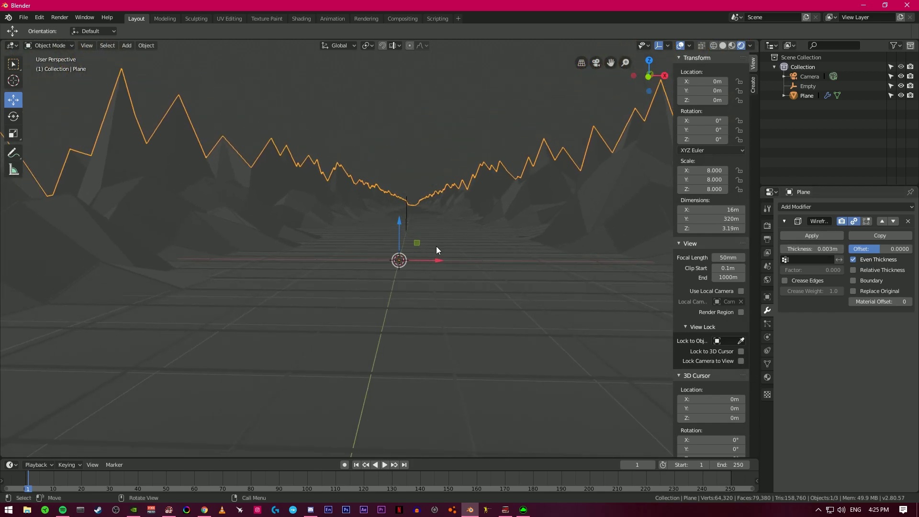
pyautogui.press('KP_0')
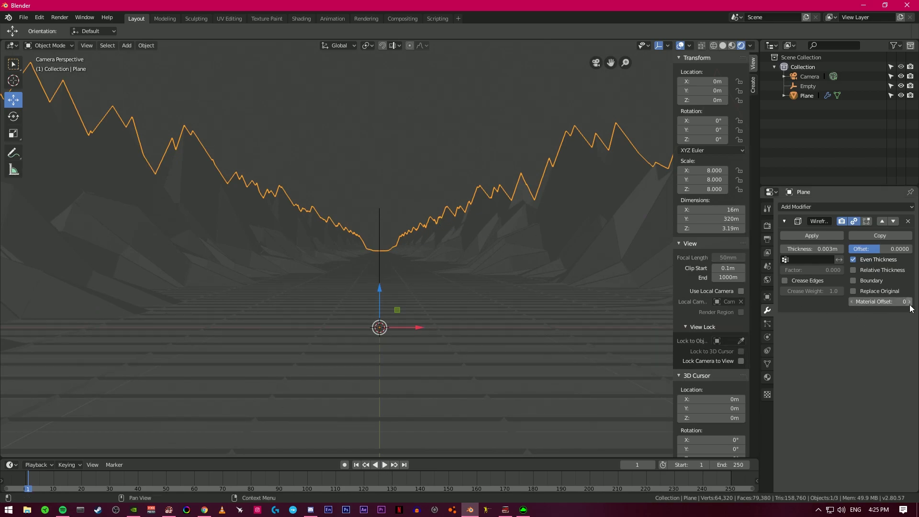
# Create a new material on the terrain and set its base color to black
pyautogui.click(767, 378)
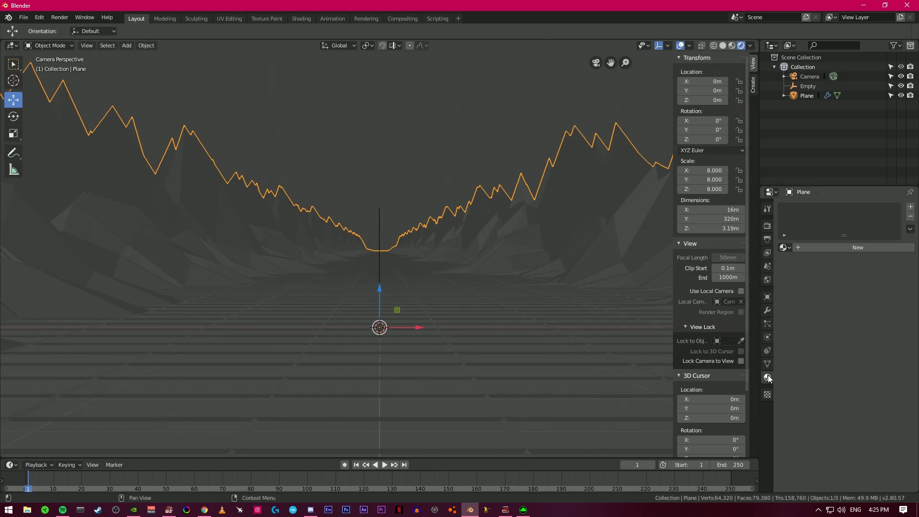
pyautogui.click(833, 251)
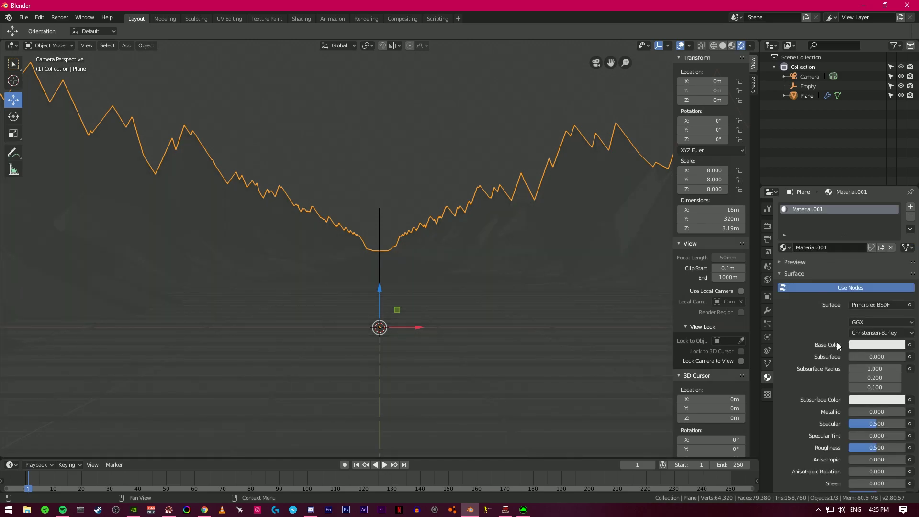
pyautogui.click(877, 344)
pyautogui.click(897, 265)
pyautogui.moveTo(897, 265); pyautogui.dragTo(897, 277)
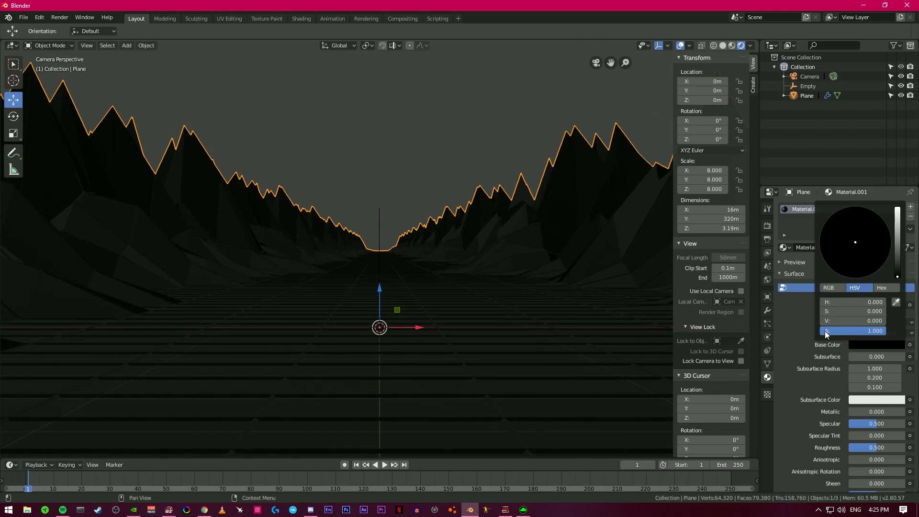
# Set the black material's roughness to 0 and its metallic value to 1
pyautogui.scroll(-3, 873, 396)
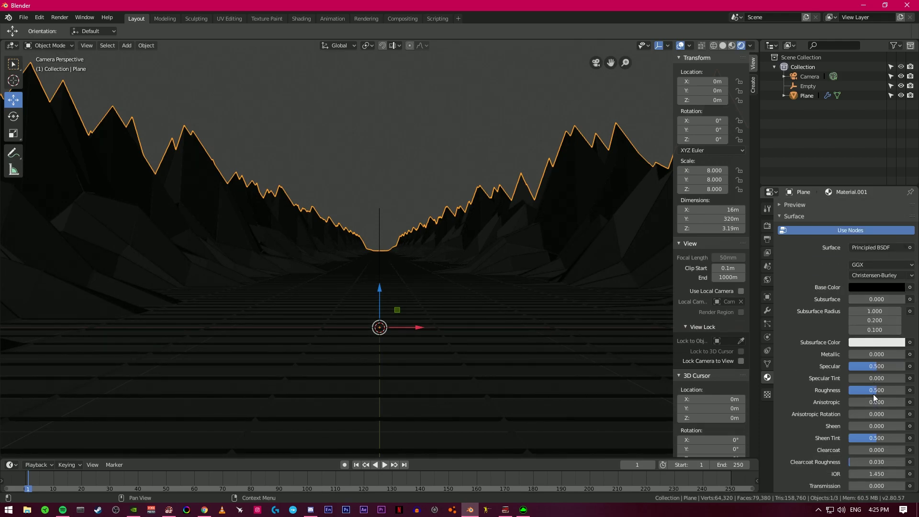
pyautogui.scroll(-3, 866, 439)
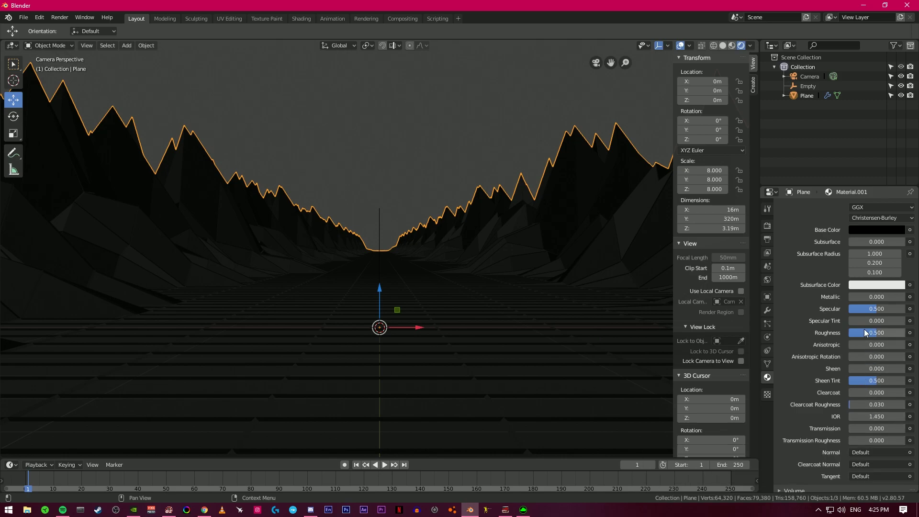
pyautogui.moveTo(864, 331); pyautogui.dragTo(834, 331)
pyautogui.moveTo(864, 296); pyautogui.dragTo(902, 296)
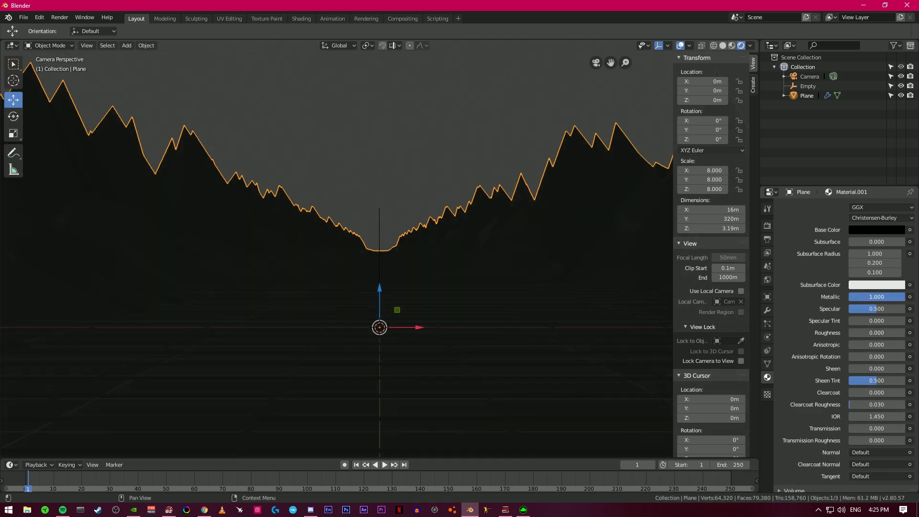
pyautogui.scroll(-5, 854, 435)
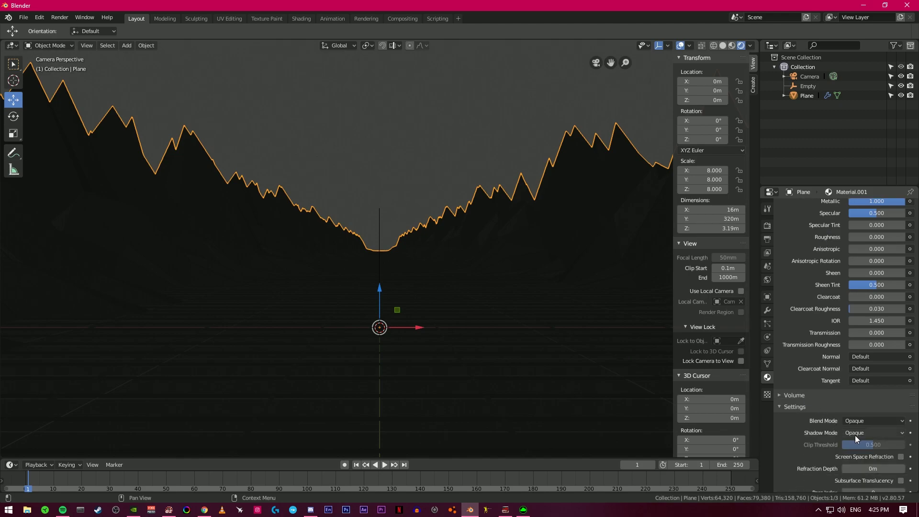
# Add a second terrain material with a white Emission surface and enable its Screen Space Refraction
pyautogui.scroll(6, 790, 343)
pyautogui.scroll(5, 786, 323)
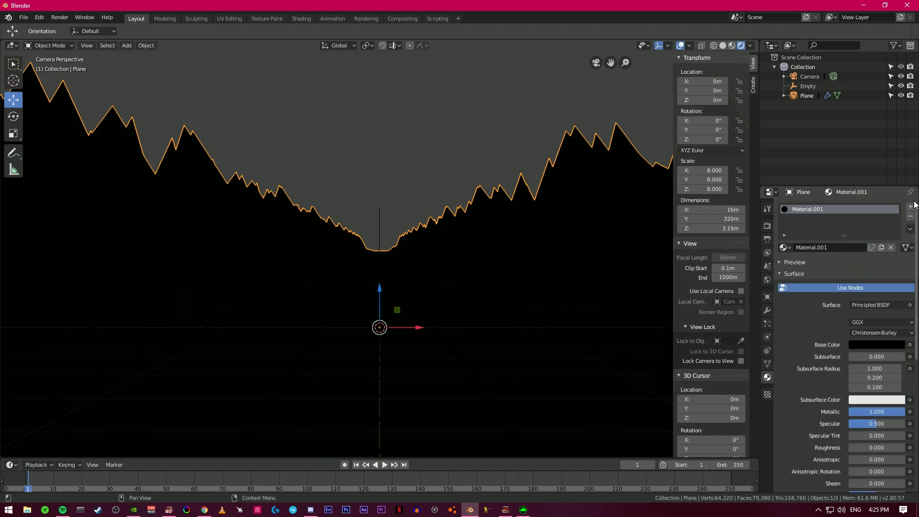
pyautogui.click(909, 208)
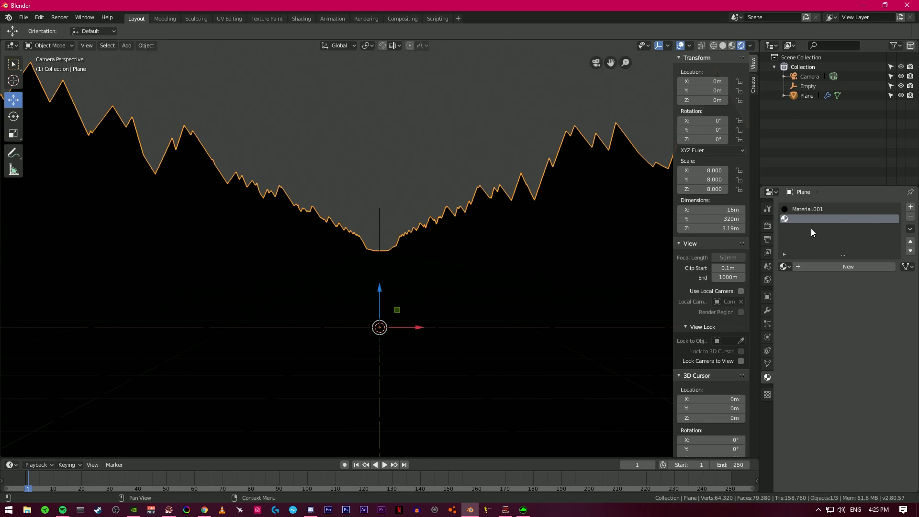
pyautogui.click(837, 268)
pyautogui.click(868, 324)
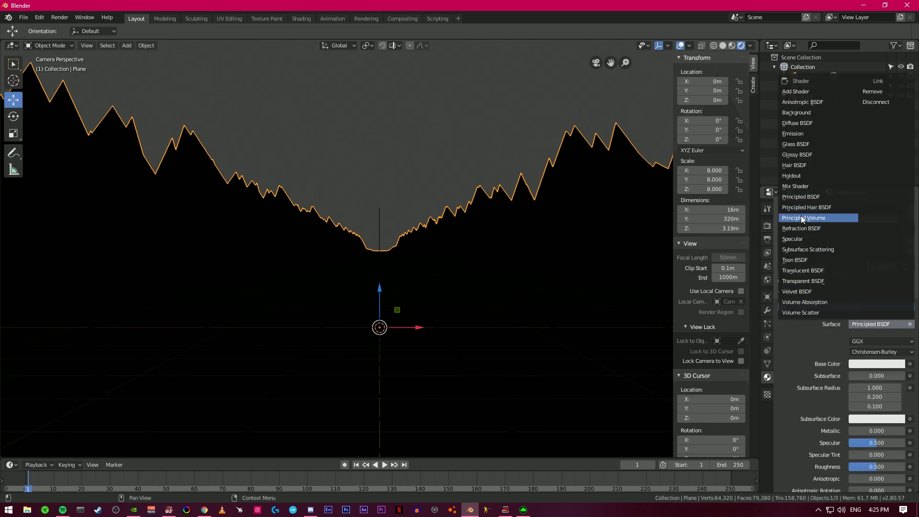
pyautogui.click(801, 135)
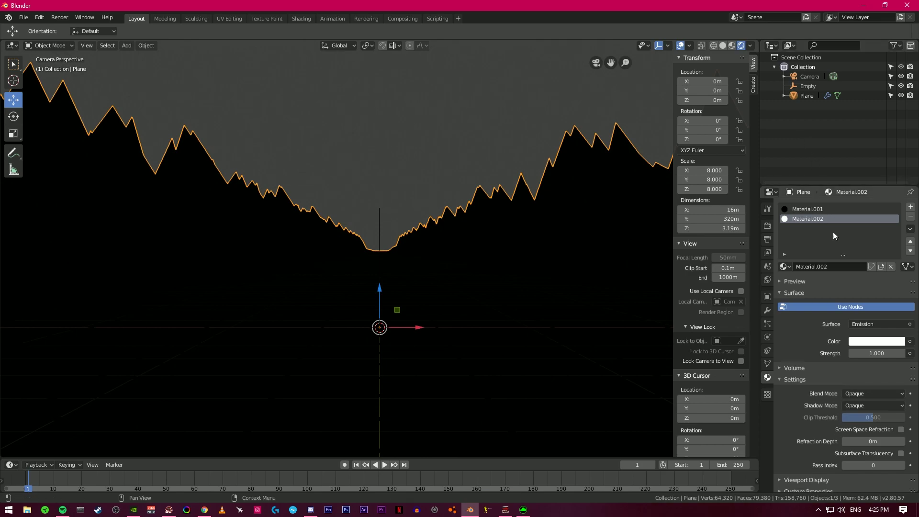
pyautogui.click(876, 425)
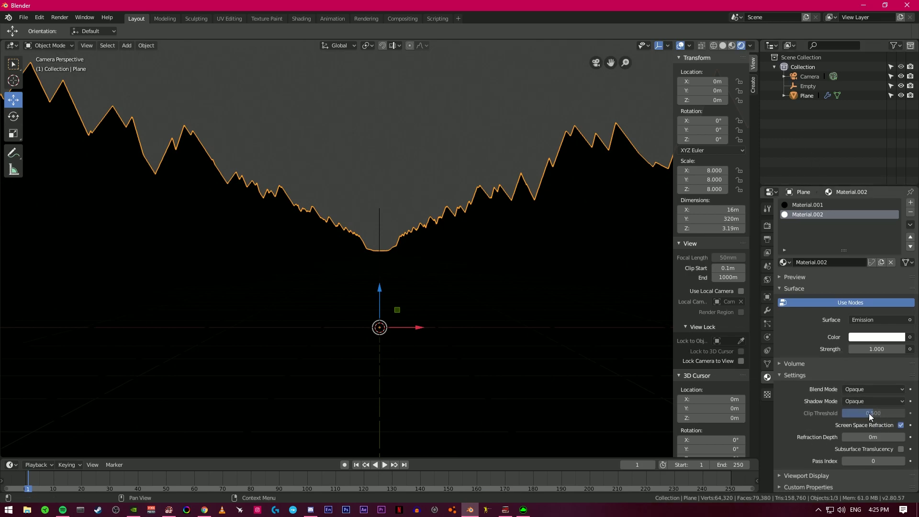
# Set the Wireframe modifier's material offset to 2 so the grid lines use the emissive material
pyautogui.click(766, 310)
pyautogui.click(910, 302)
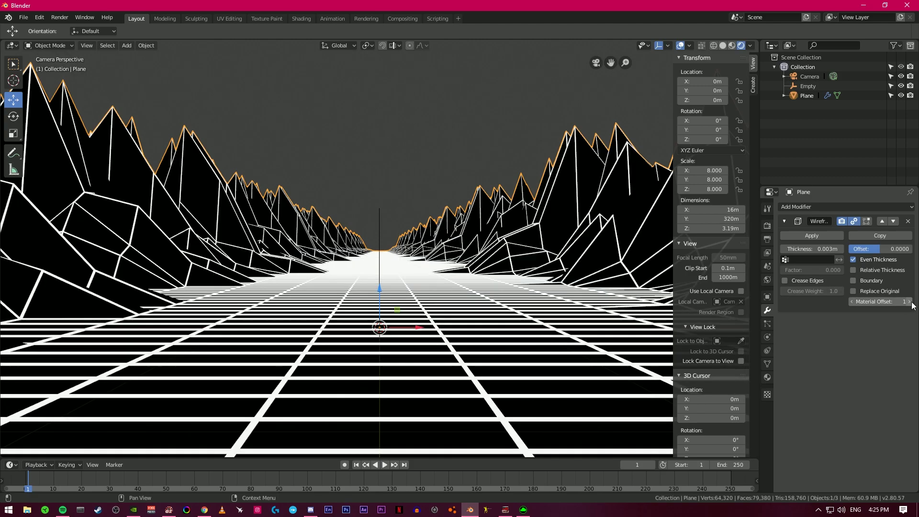
pyautogui.click(911, 302)
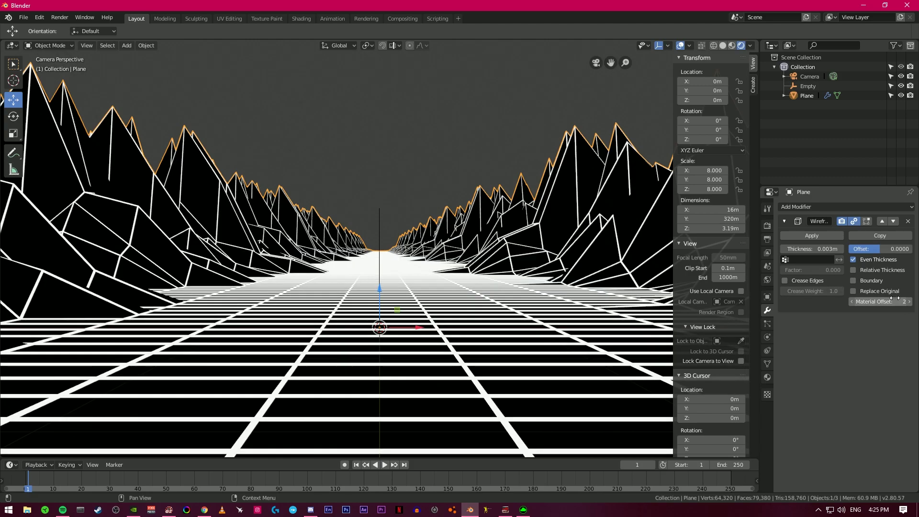
pyautogui.moveTo(468, 341); pyautogui.dragTo(403, 316, button='middle')
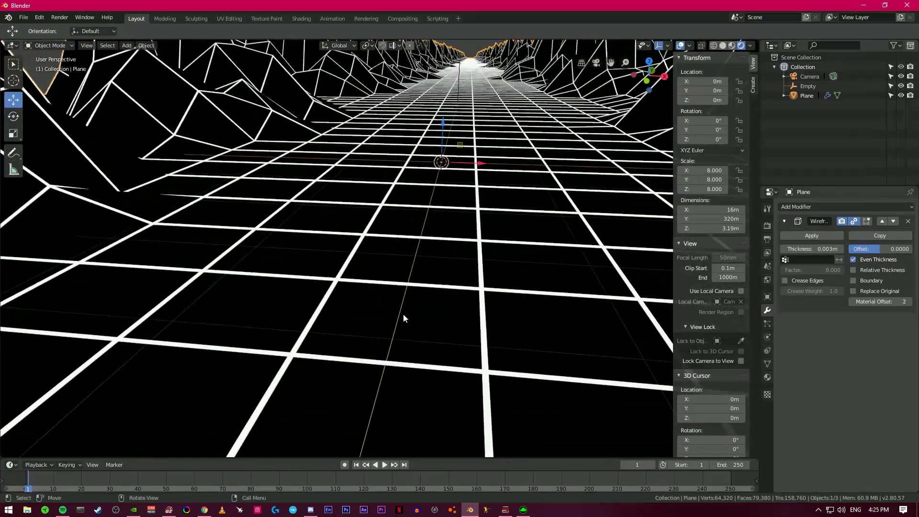
# Enable Screen Space Reflections, Volumetric, Bloom and Ambient Occlusion for the Eevee render, with Bloom intensity at 0.040
pyautogui.click(767, 239)
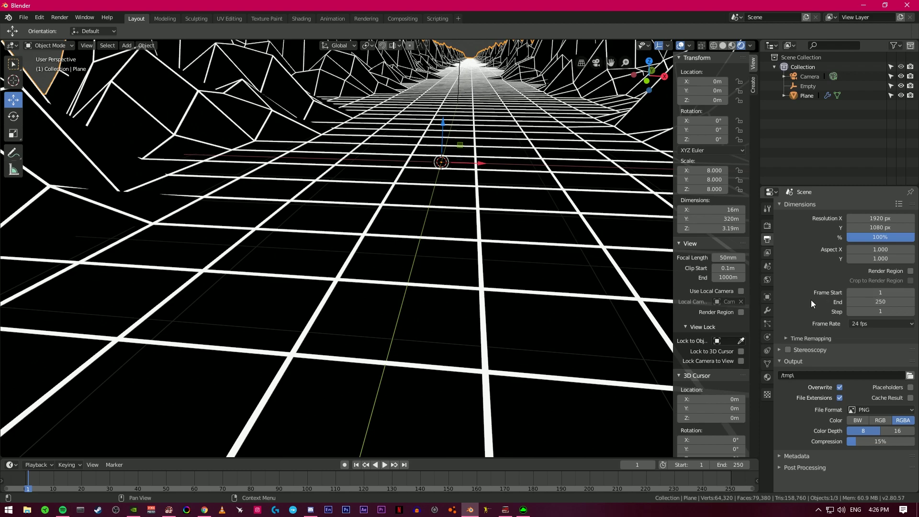
pyautogui.click(768, 225)
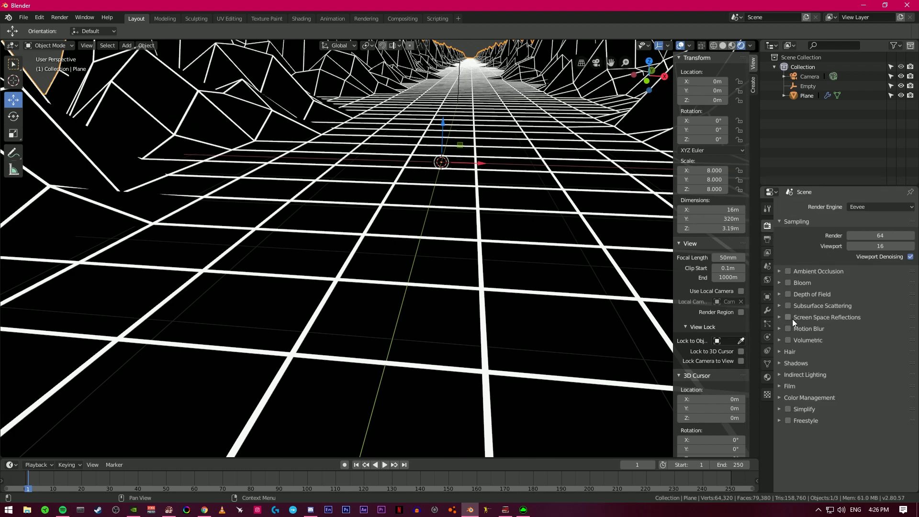
pyautogui.click(789, 316)
pyautogui.click(788, 340)
pyautogui.click(787, 282)
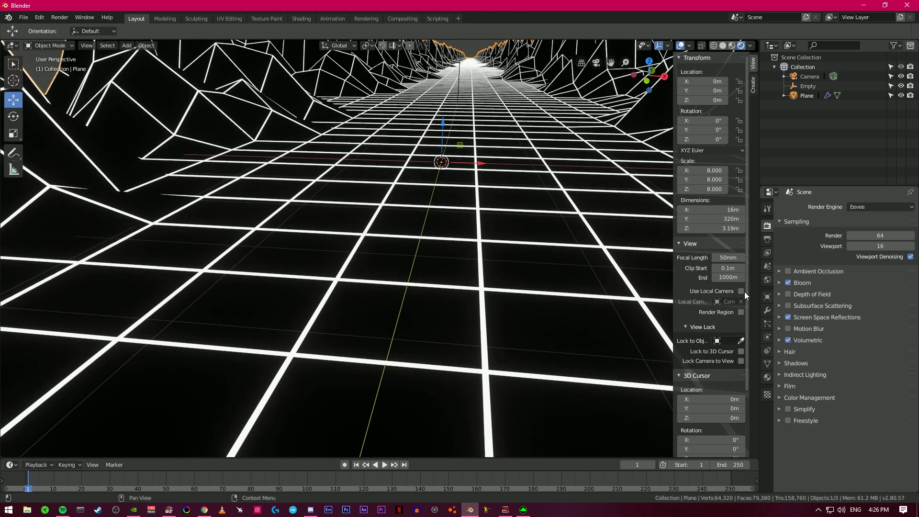
pyautogui.click(788, 270)
pyautogui.click(779, 283)
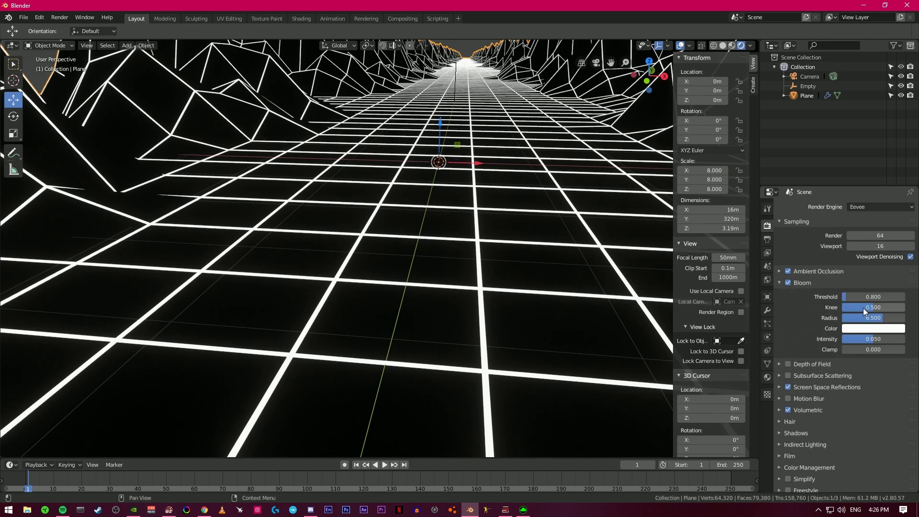
pyautogui.moveTo(856, 337)
pyautogui.mouseDown()
pyautogui.moveTo(887, 338)
pyautogui.moveTo(852, 338)
pyautogui.mouseUp()
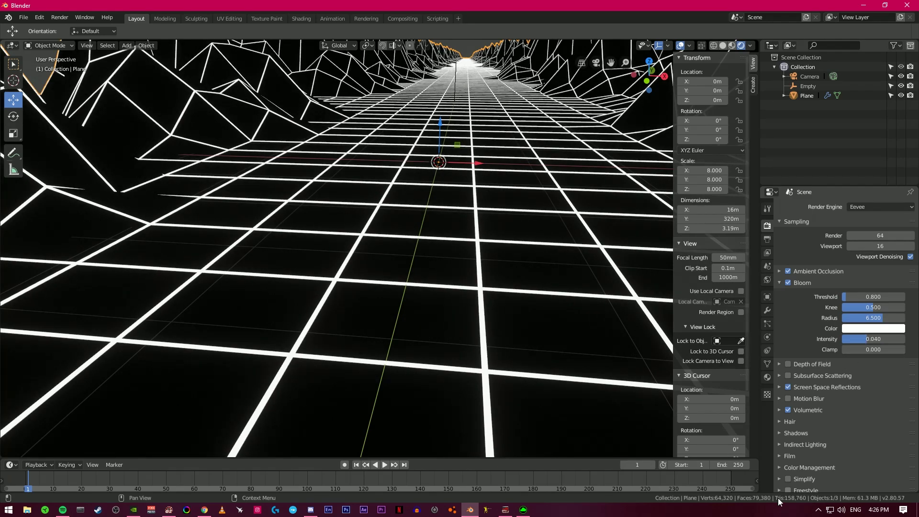
# Set the color management view transform to Filmic Log Encoding Base
pyautogui.click(785, 468)
pyautogui.scroll(-4, 794, 455)
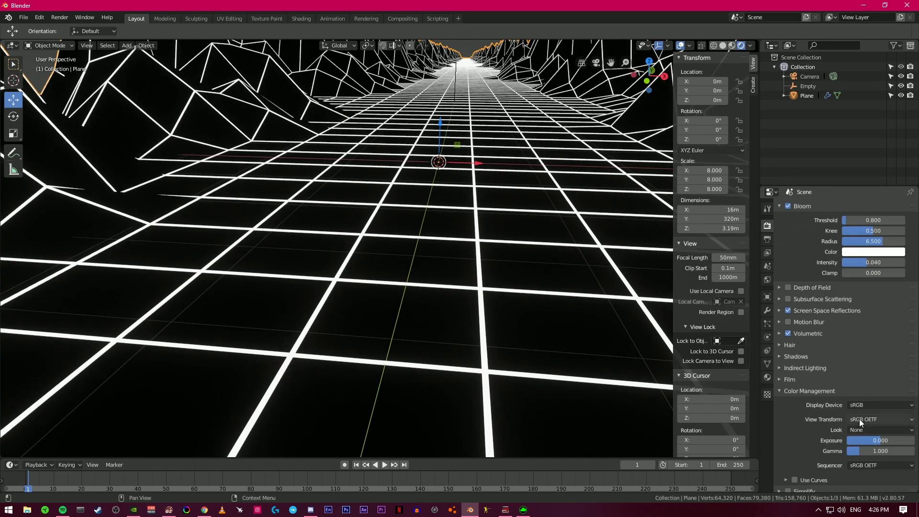
pyautogui.click(859, 418)
pyautogui.click(861, 467)
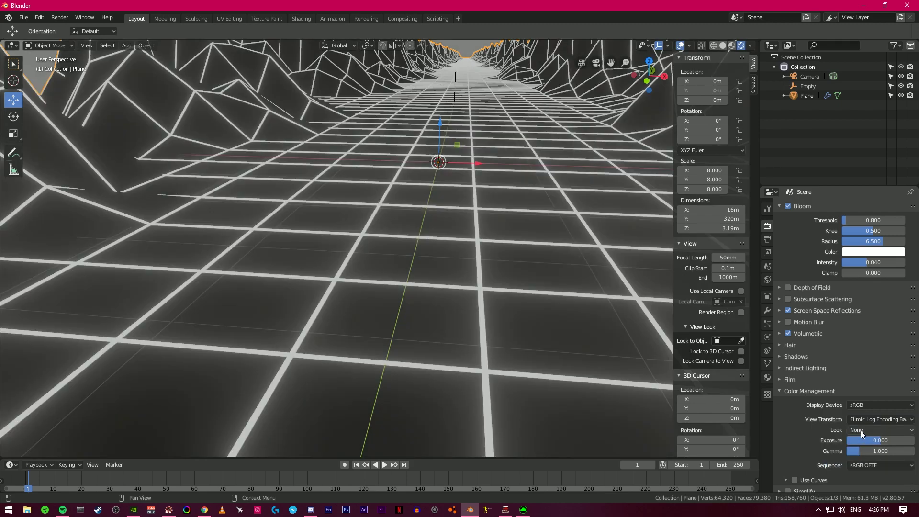
pyautogui.scroll(-5, 523, 415)
# Try the High Contrast look and settle on Base Contrast for the color management
pyautogui.click(865, 429)
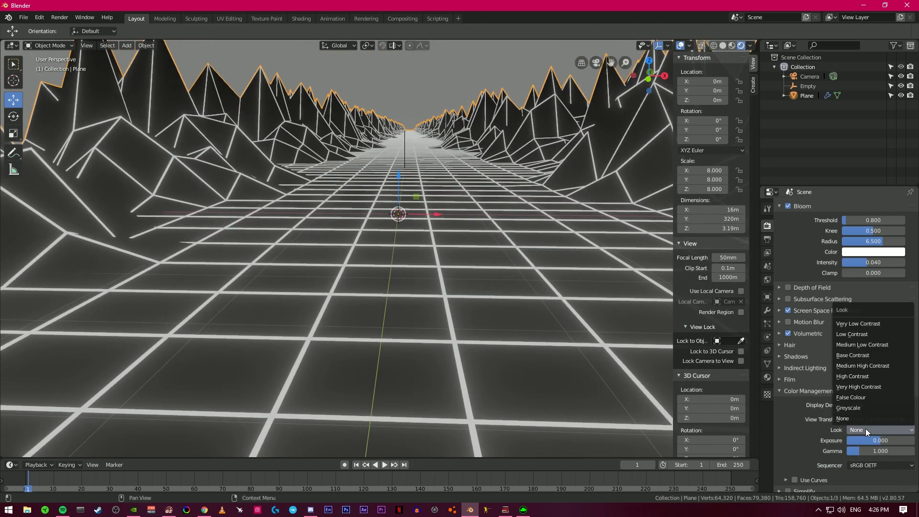
pyautogui.click(851, 377)
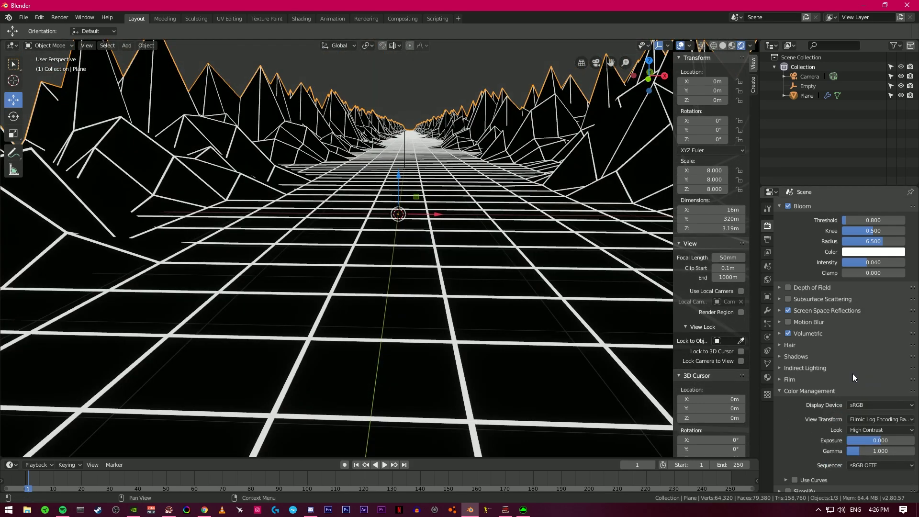
pyautogui.click(853, 430)
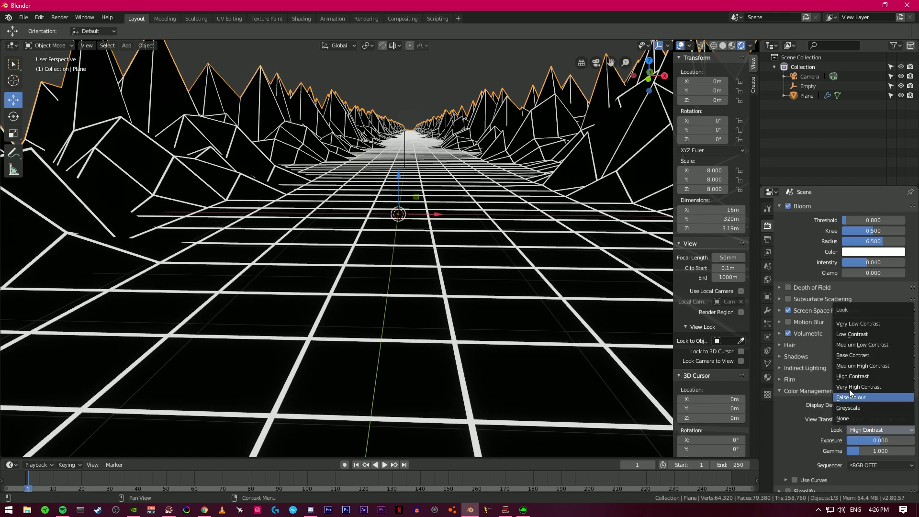
pyautogui.click(843, 360)
pyautogui.scroll(-3, 489, 248)
pyautogui.scroll(-1, 850, 399)
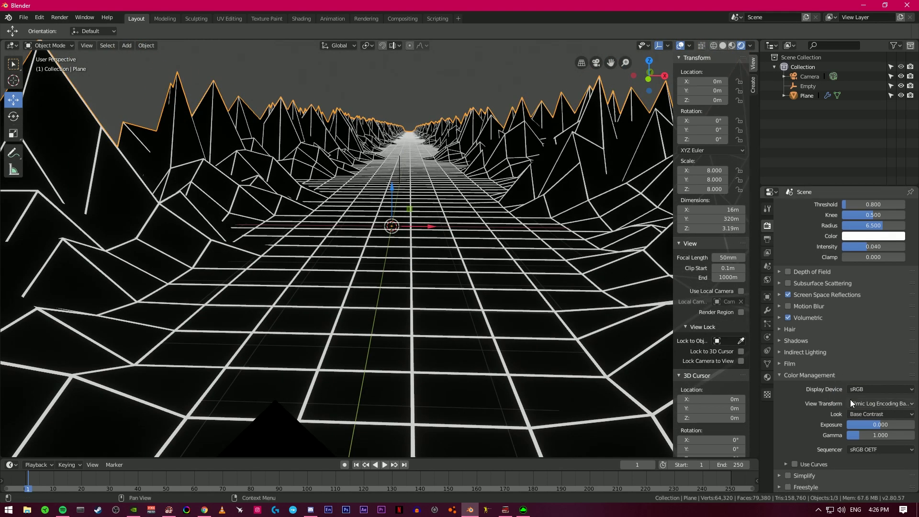
# Set the Wireframe modifier's thickness on the plane to 0.002 m
pyautogui.click(779, 374)
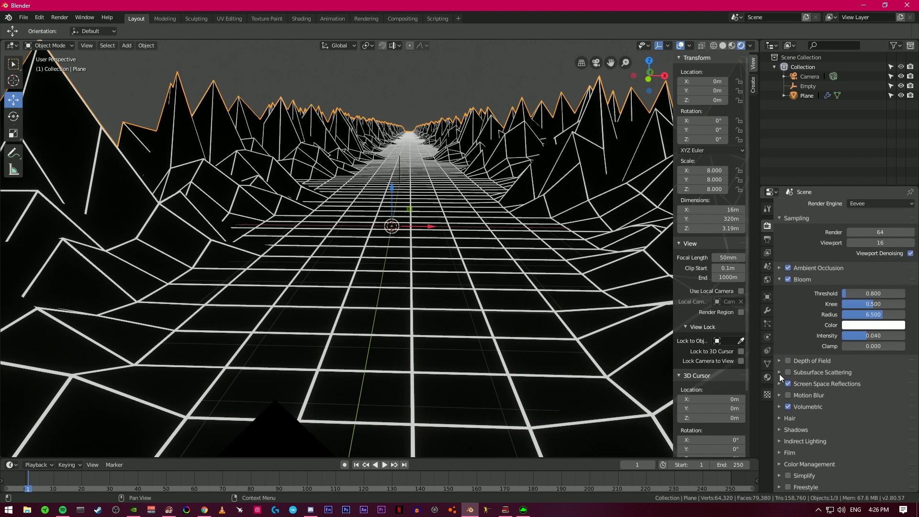
pyautogui.click(768, 309)
pyautogui.moveTo(832, 250)
pyautogui.mouseDown()
pyautogui.moveTo(860, 251)
pyautogui.moveTo(823, 251)
pyautogui.mouseUp()
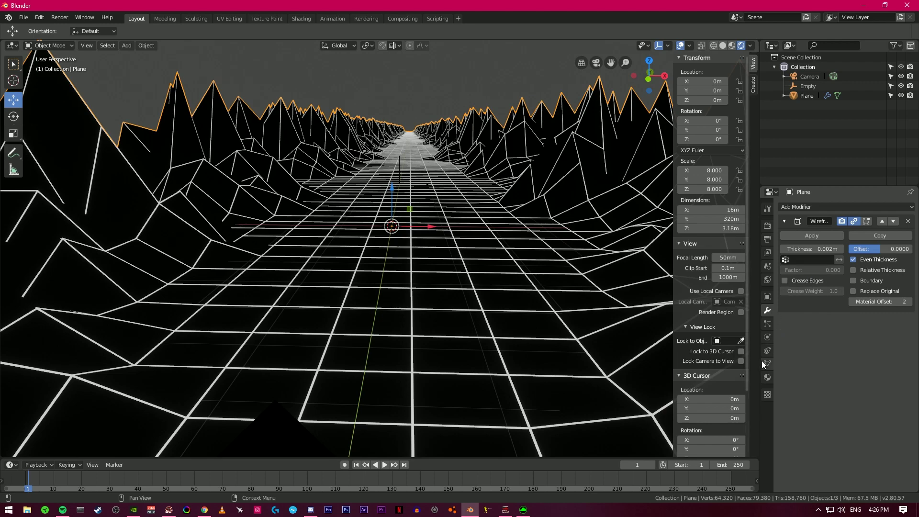
# Change the wireframe material's emission color to hot pink, with hue 0.898 and saturation 1.000
pyautogui.click(767, 376)
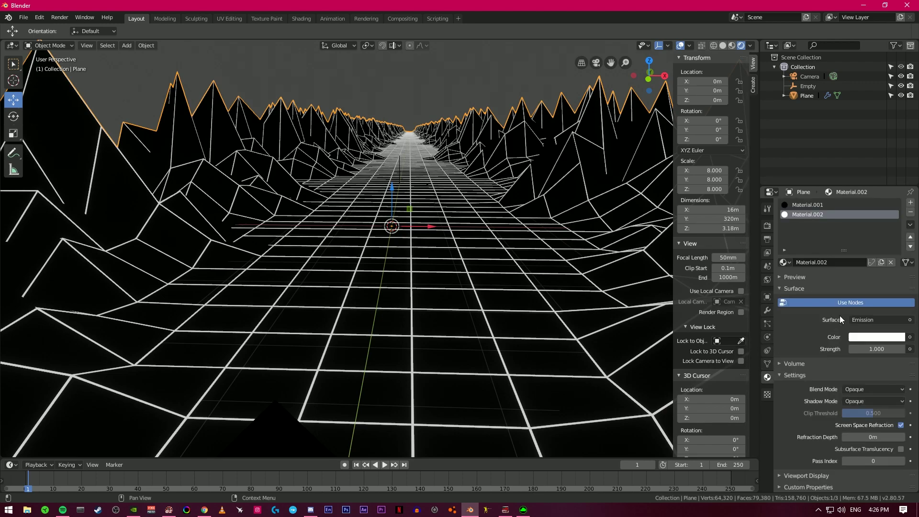
pyautogui.click(857, 339)
pyautogui.moveTo(862, 257); pyautogui.dragTo(875, 264)
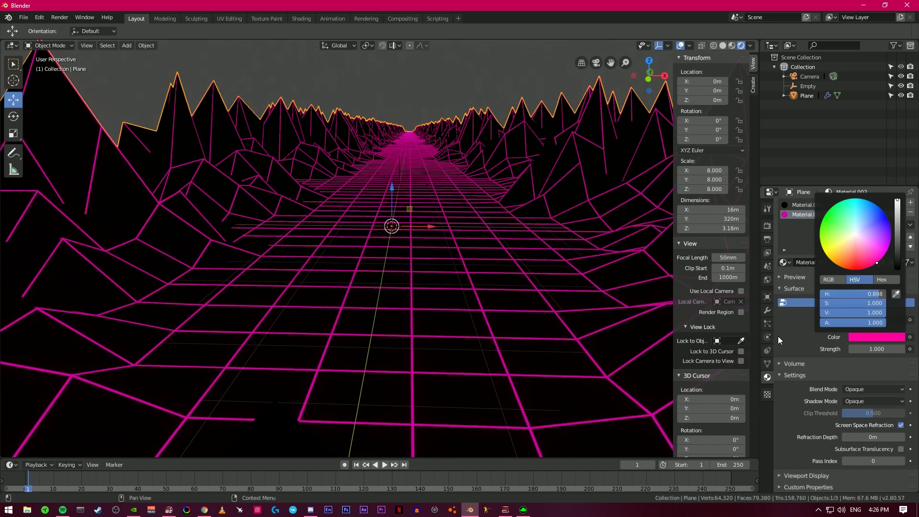
pyautogui.click(767, 350)
pyautogui.click(768, 377)
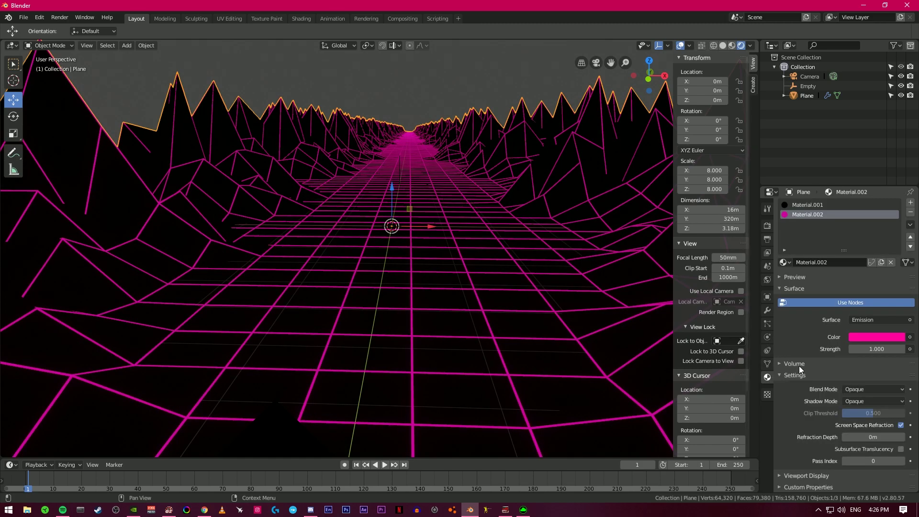
# Adjust the wireframe material's emission strength to 11.700 while judging the glow from the camera view
pyautogui.moveTo(879, 348); pyautogui.dragTo(918, 347)
pyautogui.press('KP_0')
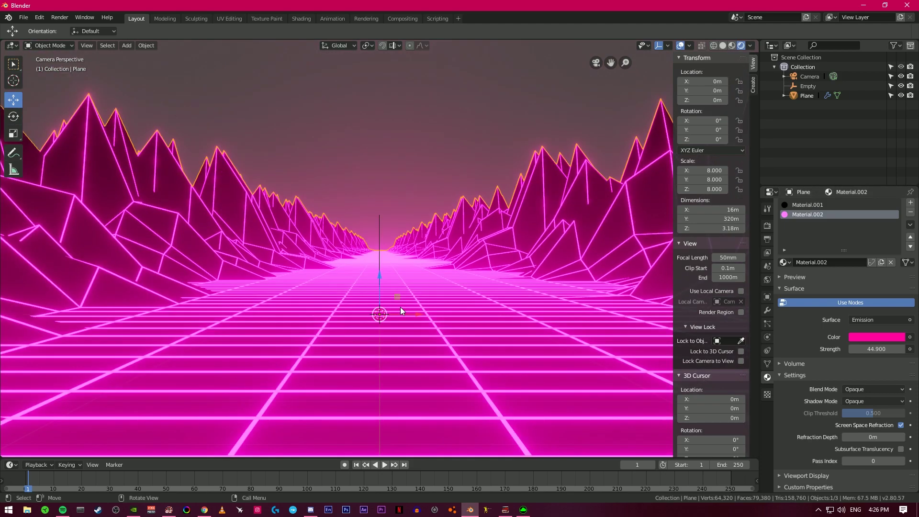
pyautogui.moveTo(877, 349); pyautogui.dragTo(842, 349)
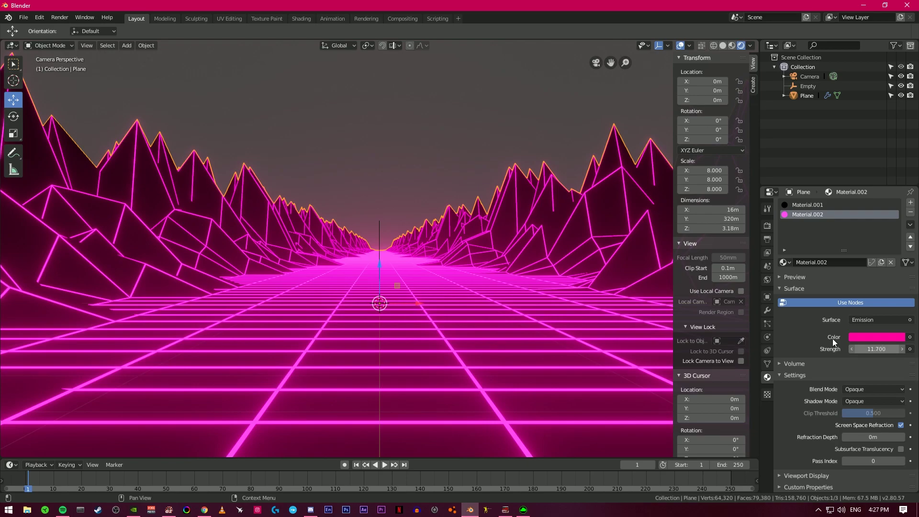
pyautogui.scroll(-1, 471, 287)
pyautogui.scroll(-4, 470, 287)
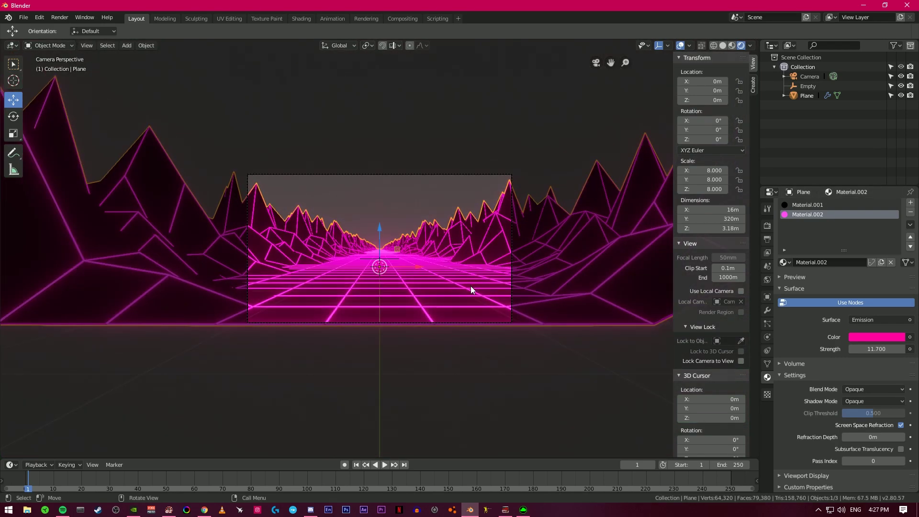
pyautogui.scroll(4, 471, 290)
# Leave the camera view, switch the viewport to solid shading and set the scene's end frame to 120
pyautogui.press('KP_0')
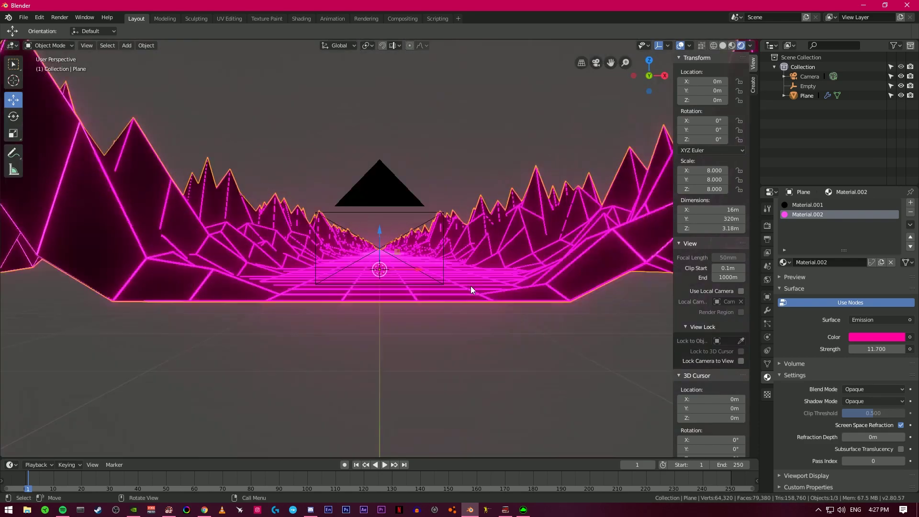
pyautogui.moveTo(470, 286)
pyautogui.mouseDown(button='middle')
pyautogui.moveTo(582, 323)
pyautogui.moveTo(443, 320)
pyautogui.moveTo(551, 306)
pyautogui.mouseUp(button='middle')
pyautogui.click(722, 45)
pyautogui.scroll(2, 514, 253)
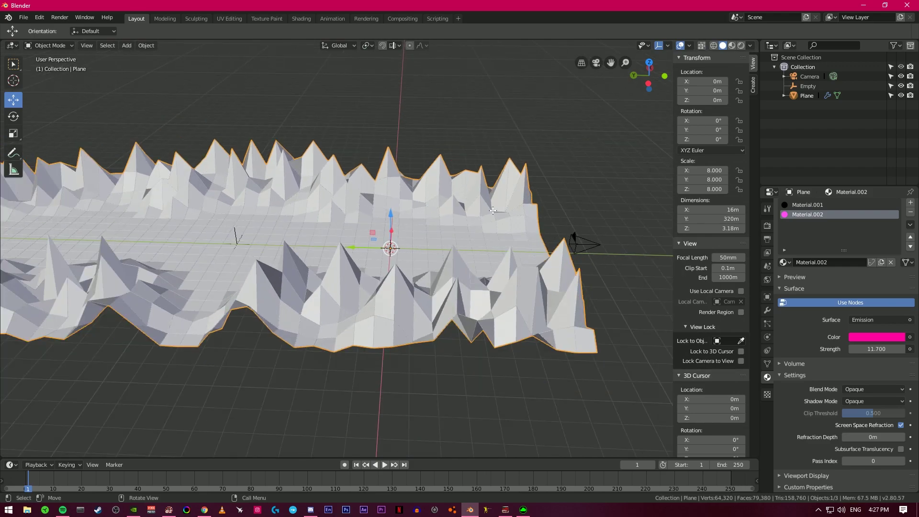
pyautogui.click(873, 301)
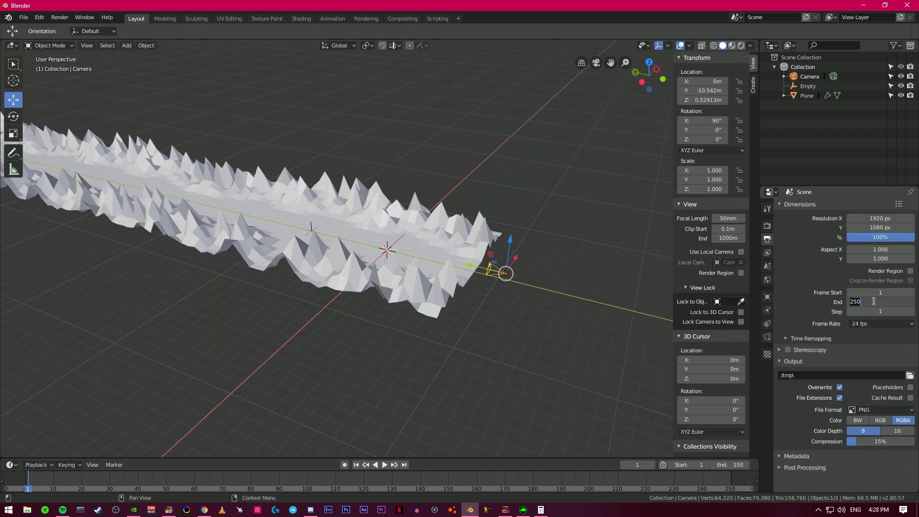
pyautogui.write('120')
pyautogui.press('Return')
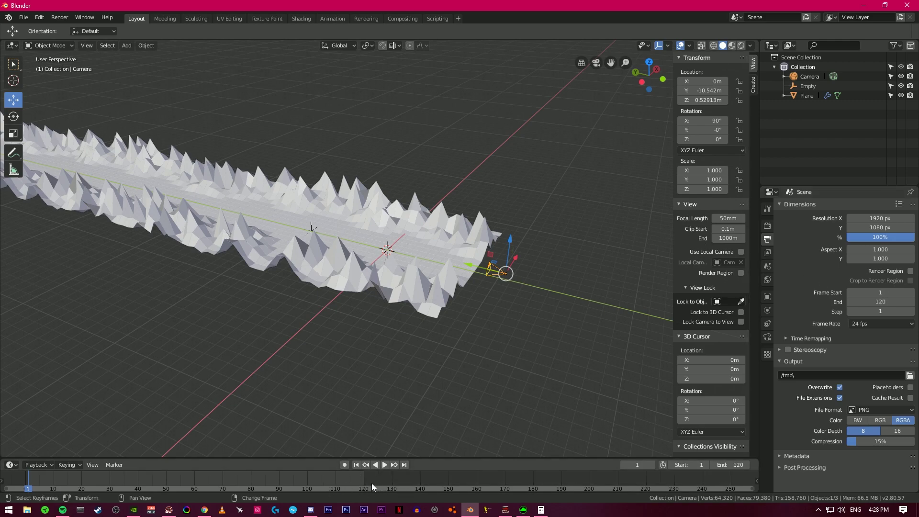
# Switch to the Animation workspace and select the camera in front of the terrain
pyautogui.moveTo(431, 364); pyautogui.dragTo(494, 291, button='middle')
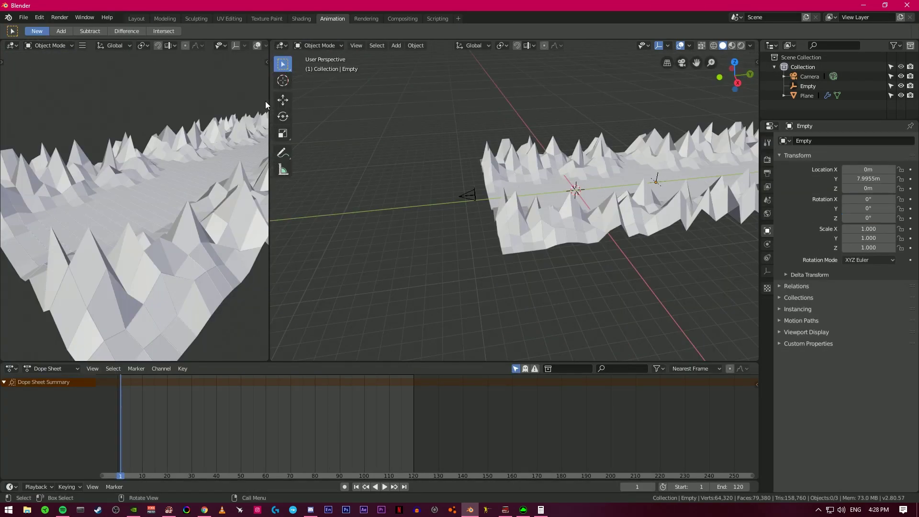
pyautogui.scroll(3, 464, 207)
pyautogui.click(440, 184)
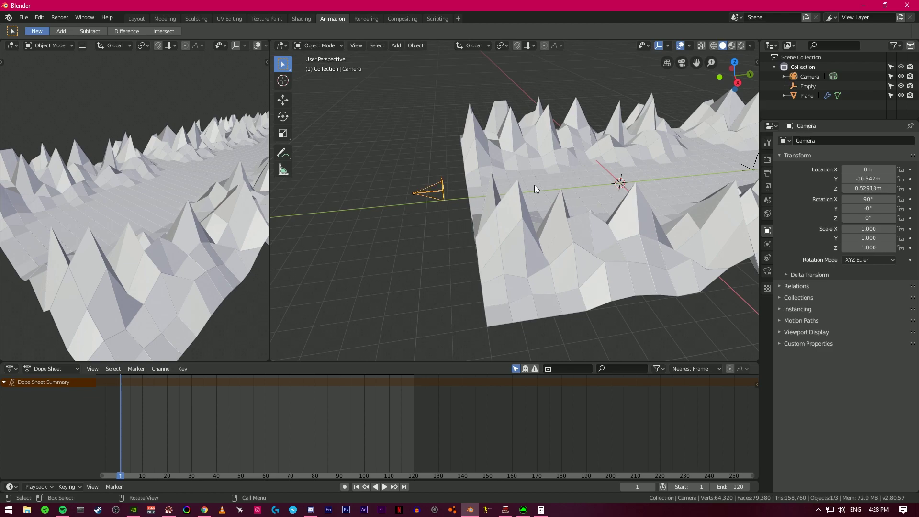
# Move the camera about 1 m along Y toward the terrain's front edge, to Y -9.5419 m
pyautogui.keyDown('shift'); pyautogui.moveTo(528, 185); pyautogui.dragTo(364, 215, button='middle'); pyautogui.keyUp('shift')
pyautogui.scroll(-1, 364, 215)
pyautogui.moveTo(483, 213); pyautogui.dragTo(525, 211, button='middle')
pyautogui.scroll(1, 525, 210)
pyautogui.keyDown('shift'); pyautogui.moveTo(434, 206); pyautogui.dragTo(571, 231, button='middle'); pyautogui.keyUp('shift')
pyautogui.scroll(3, 492, 215)
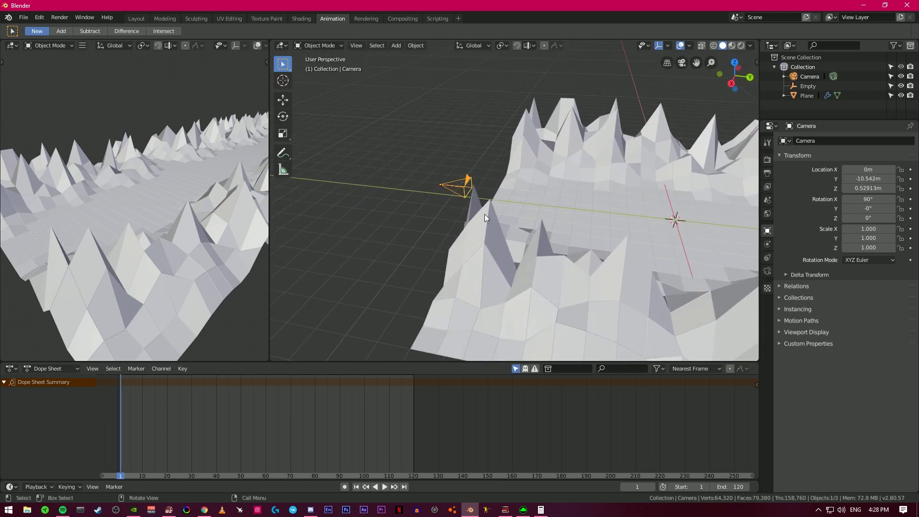
pyautogui.click(279, 100)
pyautogui.keyDown('shift'); pyautogui.moveTo(493, 215); pyautogui.dragTo(583, 277, button='middle'); pyautogui.keyUp('shift')
pyautogui.scroll(2, 536, 236)
pyautogui.keyDown('shift'); pyautogui.moveTo(626, 239); pyautogui.dragTo(622, 187, button='middle'); pyautogui.keyUp('shift')
pyautogui.moveTo(482, 182); pyautogui.dragTo(512, 182)
# Insert a Location keyframe for the camera at frame 1
pyautogui.moveTo(527, 197); pyautogui.dragTo(524, 159, button='middle')
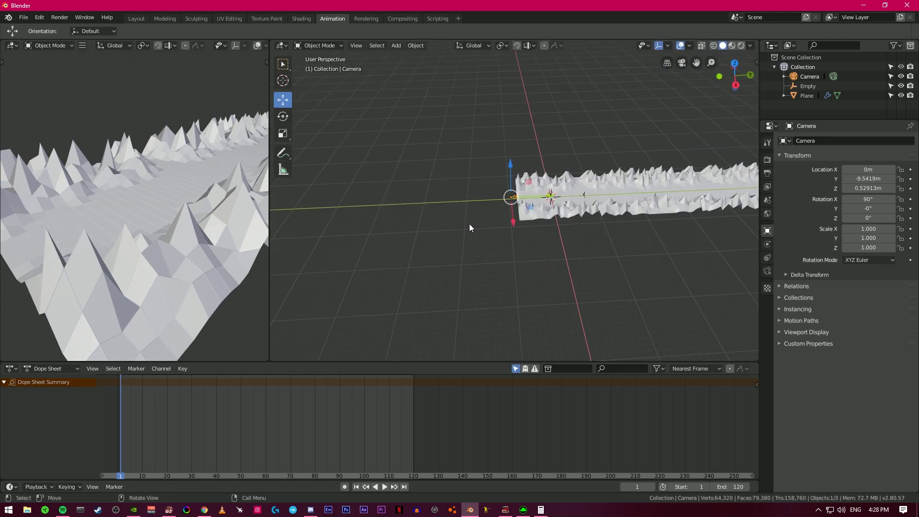
pyautogui.moveTo(427, 238); pyautogui.dragTo(378, 247, button='middle')
pyautogui.scroll(6, 378, 247)
pyautogui.click(397, 216)
pyautogui.moveTo(523, 183); pyautogui.dragTo(545, 174, button='middle')
pyautogui.scroll(5, 545, 174)
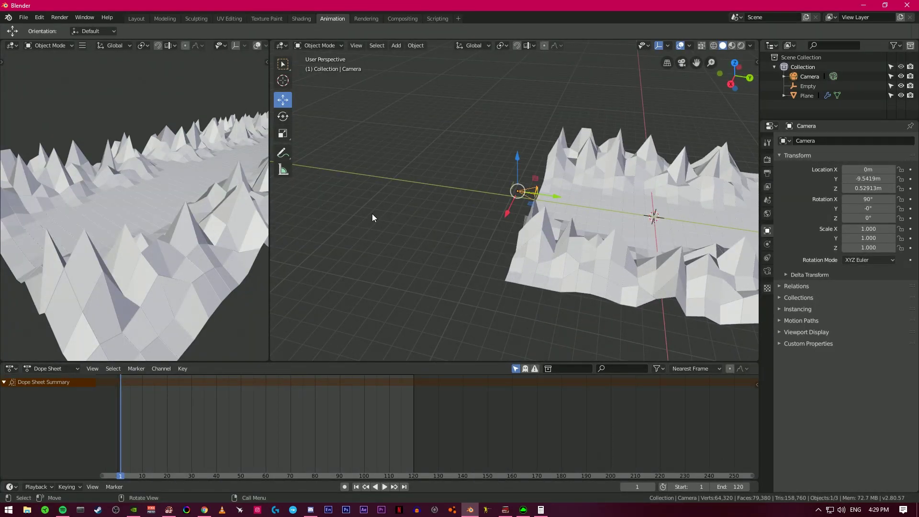
pyautogui.press('i')
pyautogui.press('i')
pyautogui.press('i')
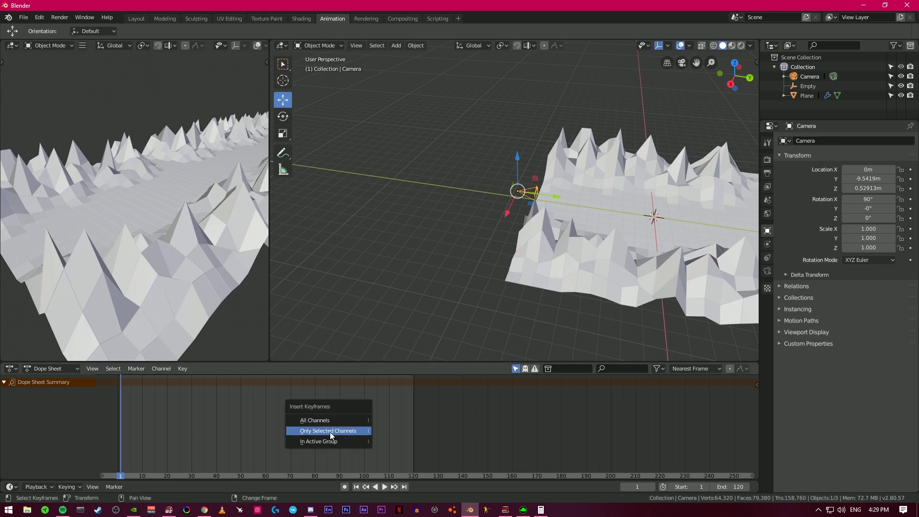
pyautogui.press('i')
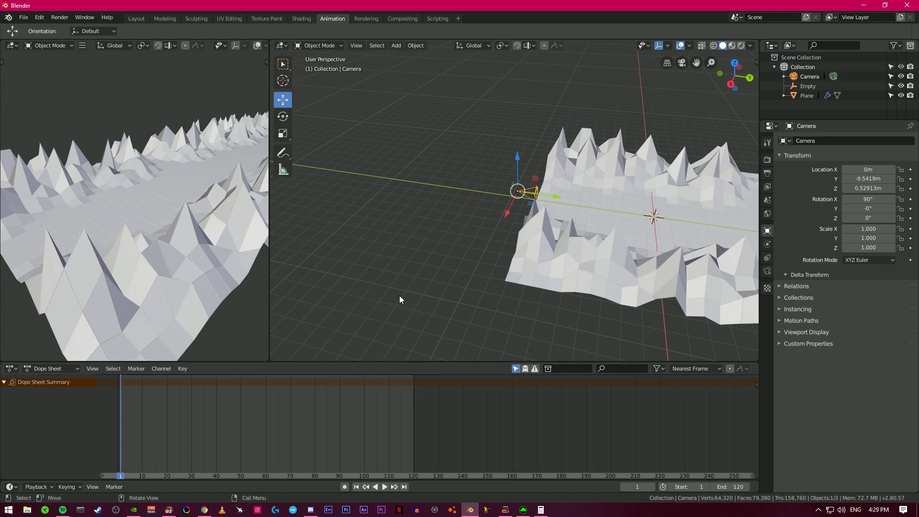
pyautogui.press('i')
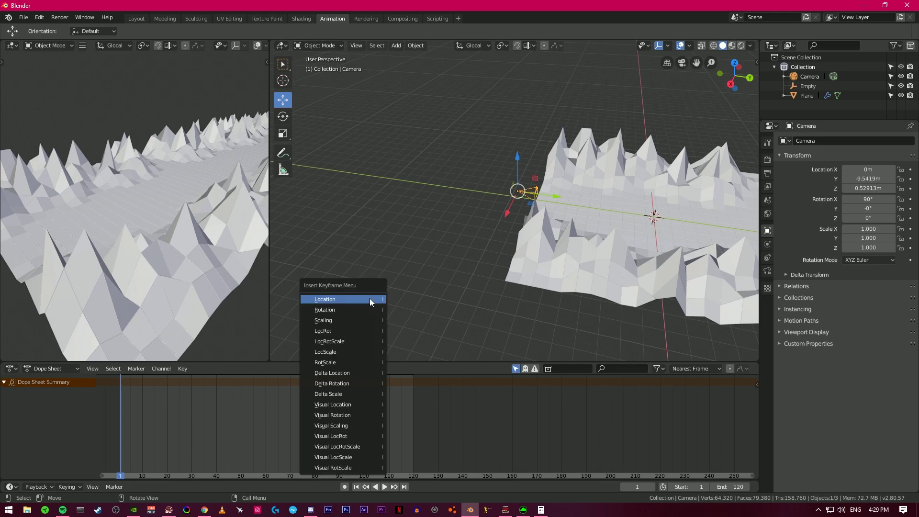
pyautogui.click(337, 300)
# Go to frame 120 and move the camera about 16 m along Y down the valley, up to the Empty
pyautogui.scroll(4, 432, 242)
pyautogui.scroll(-3, 431, 240)
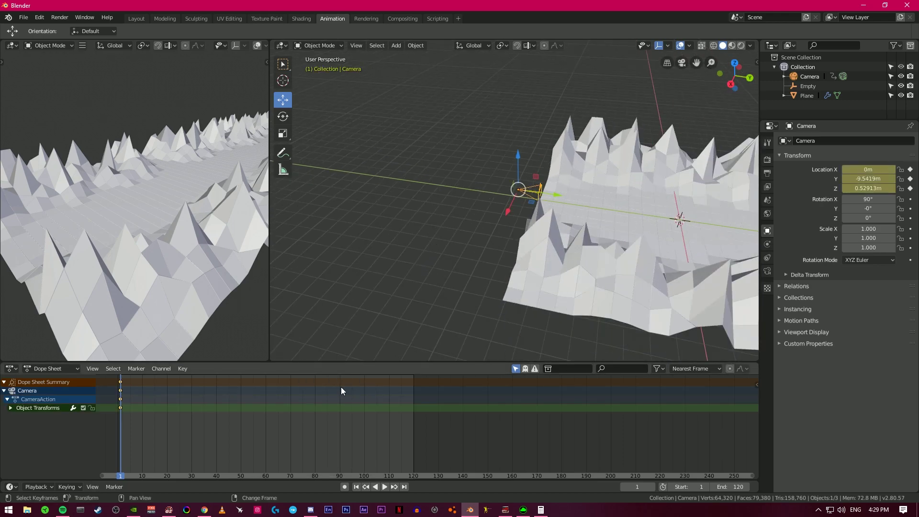
pyautogui.moveTo(391, 412); pyautogui.dragTo(413, 408, button='right')
pyautogui.scroll(-4, 496, 219)
pyautogui.keyDown('shift'); pyautogui.moveTo(547, 245); pyautogui.dragTo(406, 237, button='middle'); pyautogui.keyUp('shift')
pyautogui.scroll(4, 421, 225)
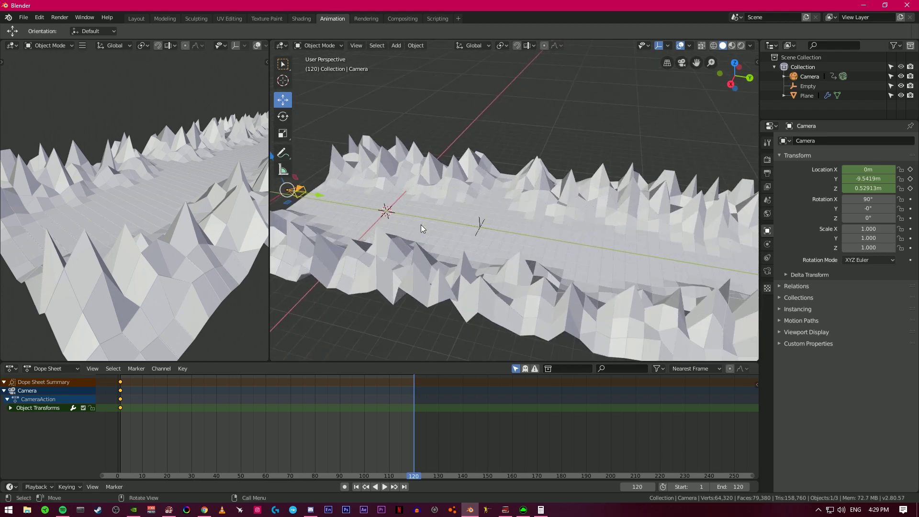
pyautogui.moveTo(317, 195); pyautogui.dragTo(486, 211)
pyautogui.scroll(5, 466, 244)
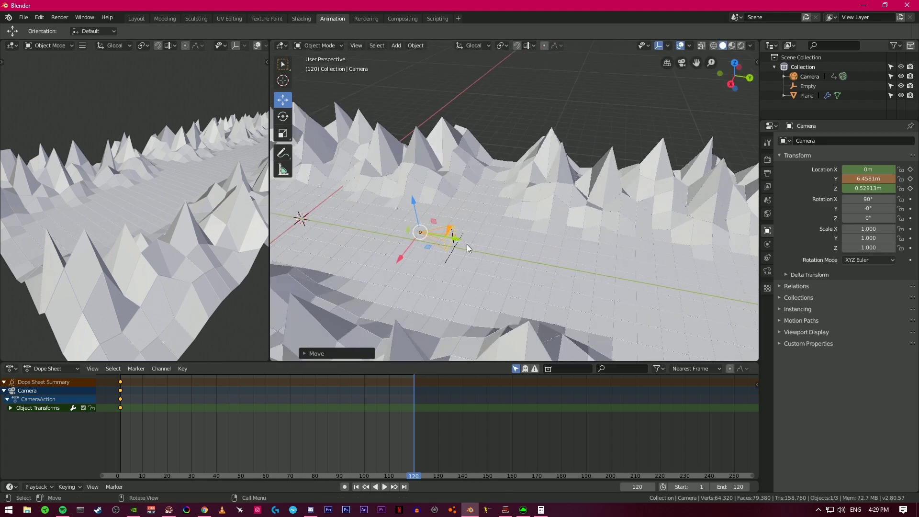
pyautogui.keyDown('shift'); pyautogui.moveTo(461, 258); pyautogui.dragTo(535, 197, button='middle'); pyautogui.keyUp('shift')
pyautogui.scroll(3, 617, 169)
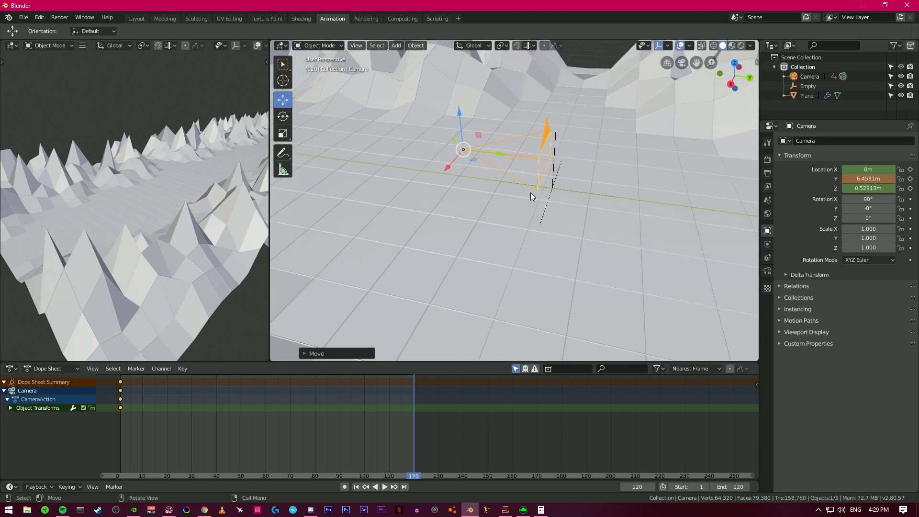
pyautogui.moveTo(489, 154); pyautogui.dragTo(500, 153)
# Insert a Location keyframe for the camera at frame 120
pyautogui.scroll(-8, 492, 167)
pyautogui.press('i')
pyautogui.click(446, 281)
# Play the camera animation from frame 1 through the camera view in solid shading
pyautogui.click(356, 486)
pyautogui.press('KP_0')
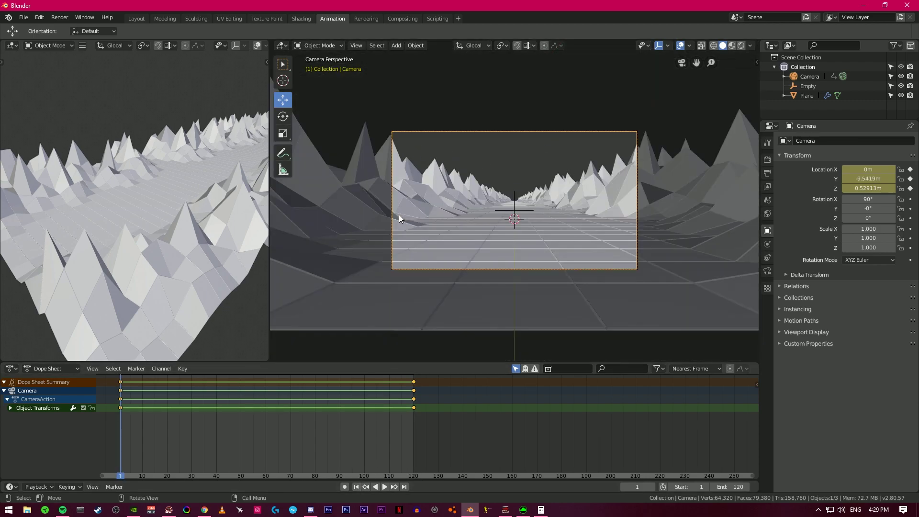
pyautogui.press('space')
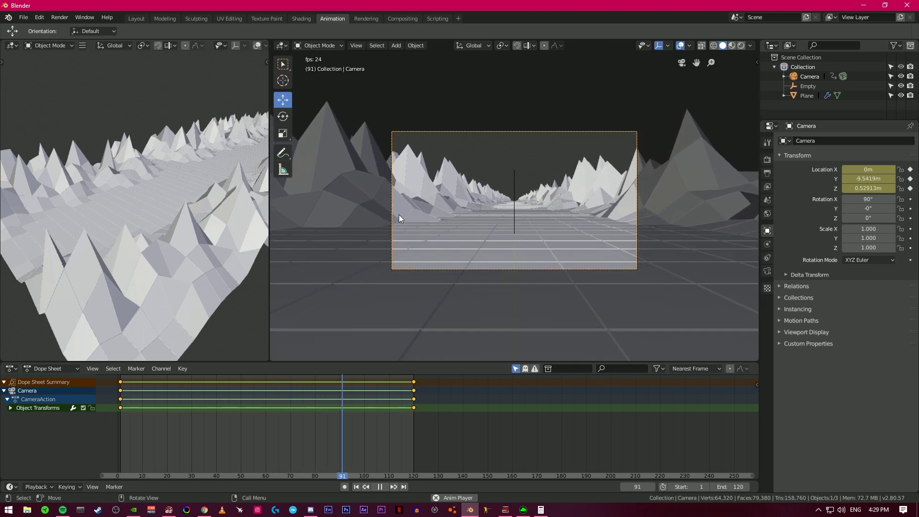
pyautogui.press('space')
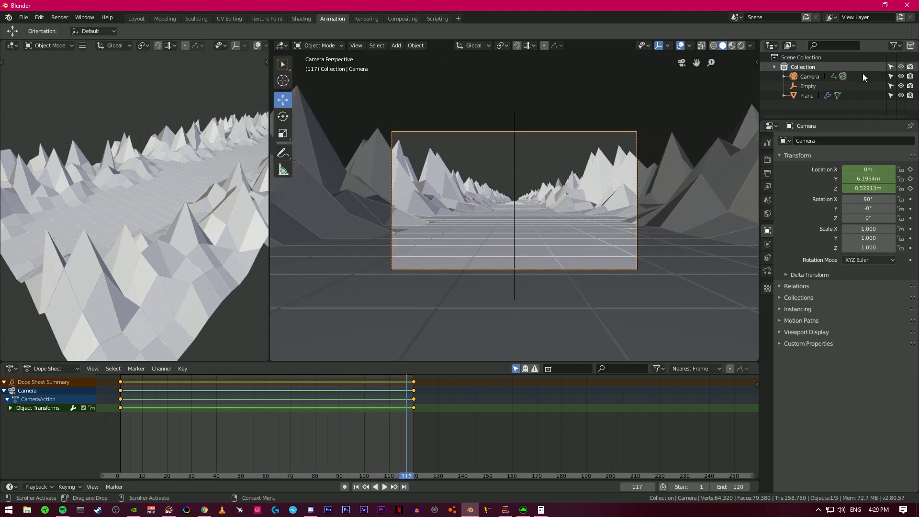
# Return to the Layout workspace and play the animation from the first frame through the camera in rendered shading
pyautogui.click(741, 46)
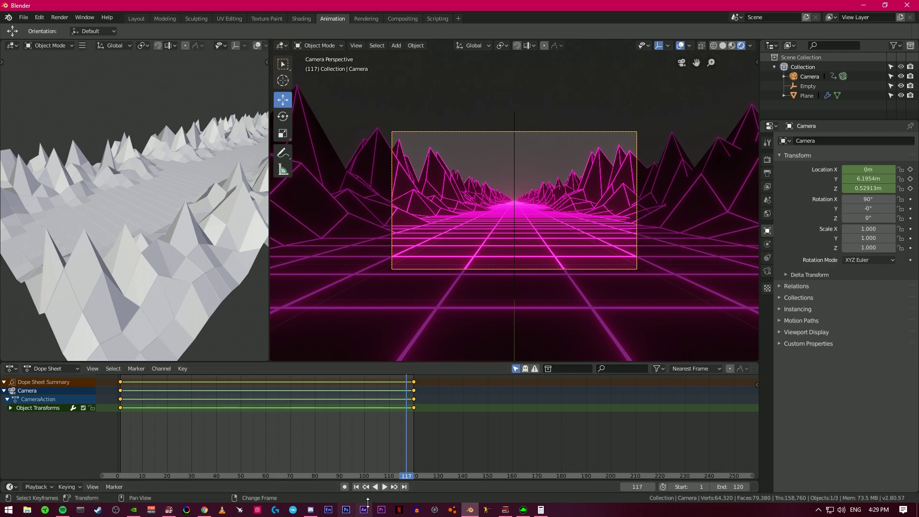
pyautogui.click(136, 18)
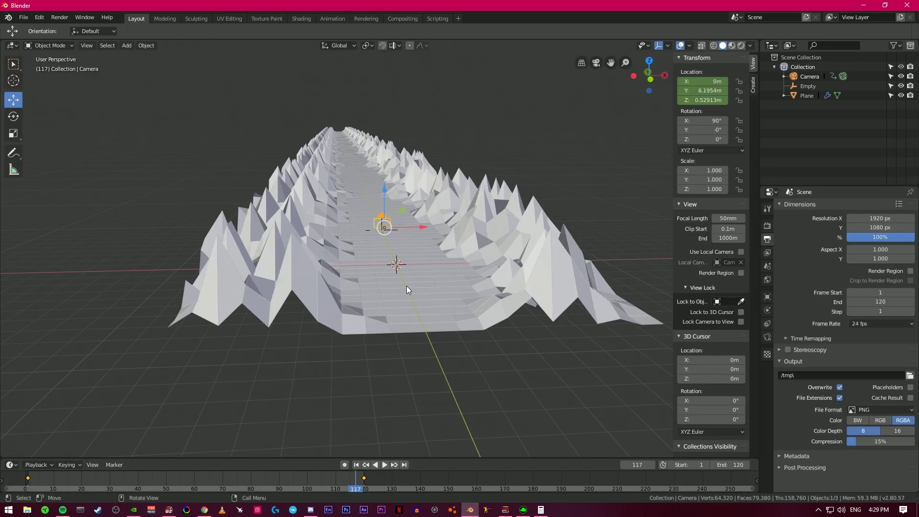
pyautogui.press('KP_0')
pyautogui.hotkey('alt', 'a')
pyautogui.click(741, 45)
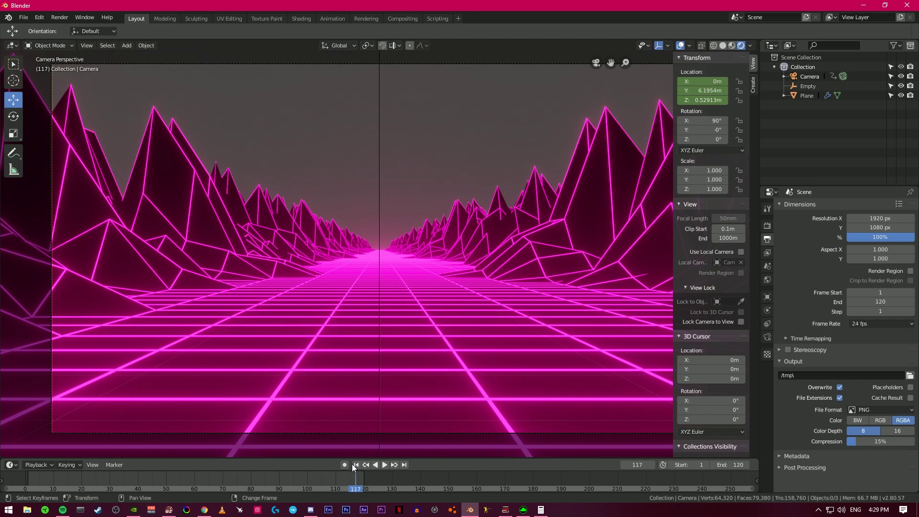
pyautogui.click(353, 464)
pyautogui.press('space')
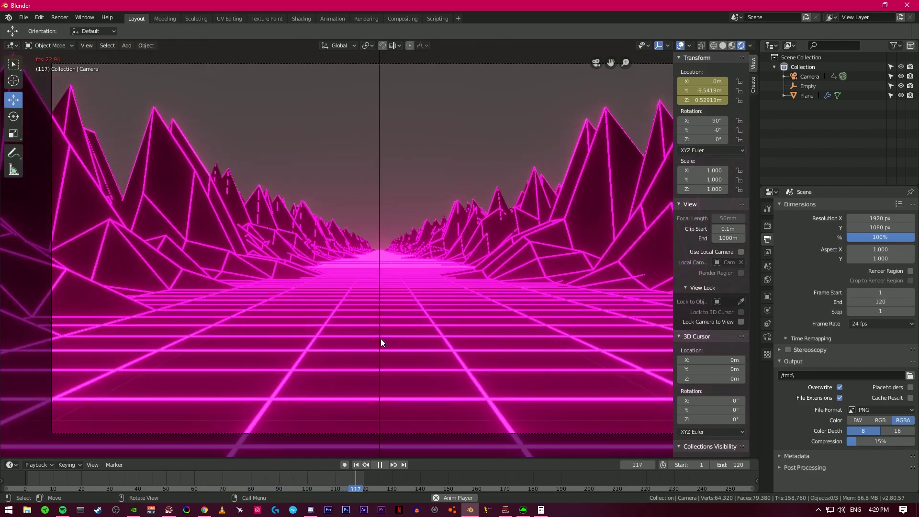
pyautogui.press('space')
# Return to frame 1 and examine the whole rendered valley from outside the camera view
pyautogui.scroll(-12, 318, 143)
pyautogui.moveTo(320, 140); pyautogui.dragTo(286, 184, button='middle')
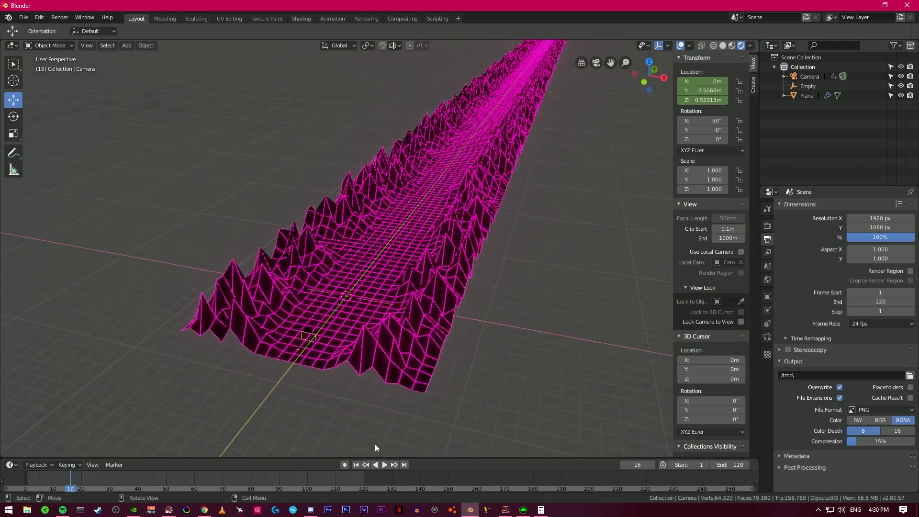
pyautogui.click(357, 465)
pyautogui.moveTo(212, 197); pyautogui.dragTo(280, 199, button='middle')
pyautogui.scroll(3, 280, 199)
pyautogui.moveTo(0, 0); pyautogui.dragTo(0, 0)
pyautogui.keyDown('shift'); pyautogui.moveTo(390, 237); pyautogui.dragTo(397, 186, button='middle'); pyautogui.keyUp('shift')
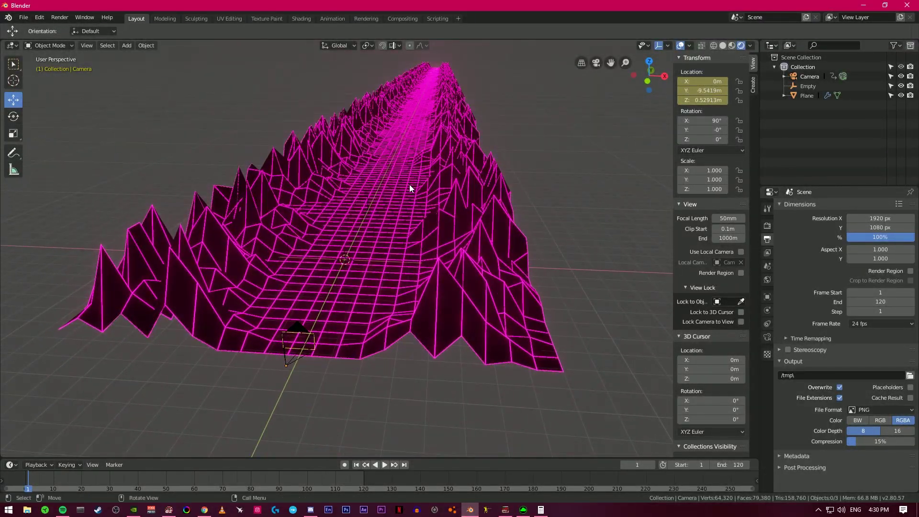
pyautogui.scroll(-5, 546, 165)
pyautogui.moveTo(546, 164)
pyautogui.mouseDown(button='middle')
pyautogui.moveTo(480, 222)
pyautogui.moveTo(354, 177)
pyautogui.moveTo(308, 173)
pyautogui.moveTo(535, 158)
pyautogui.mouseUp(button='middle')
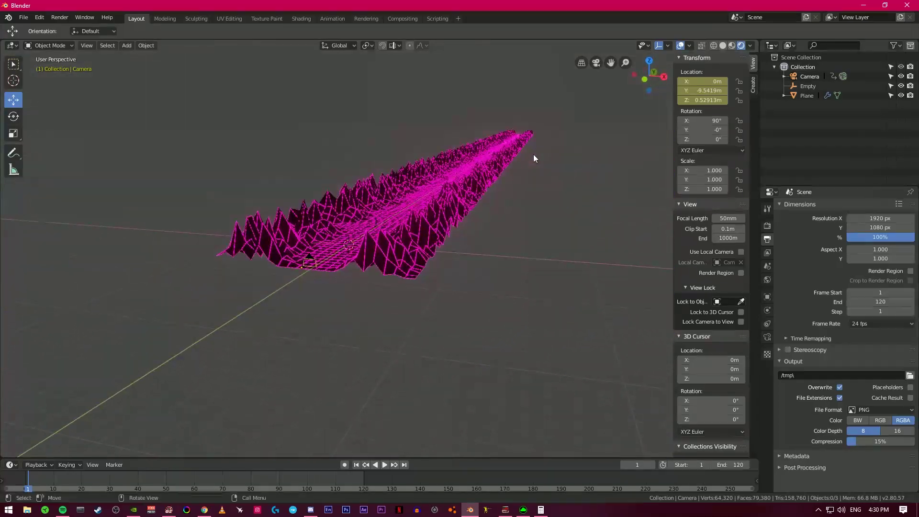
# Switch to the Shading workspace and display the World shader nodes for editing
pyautogui.click(305, 17)
pyautogui.scroll(5, 255, 85)
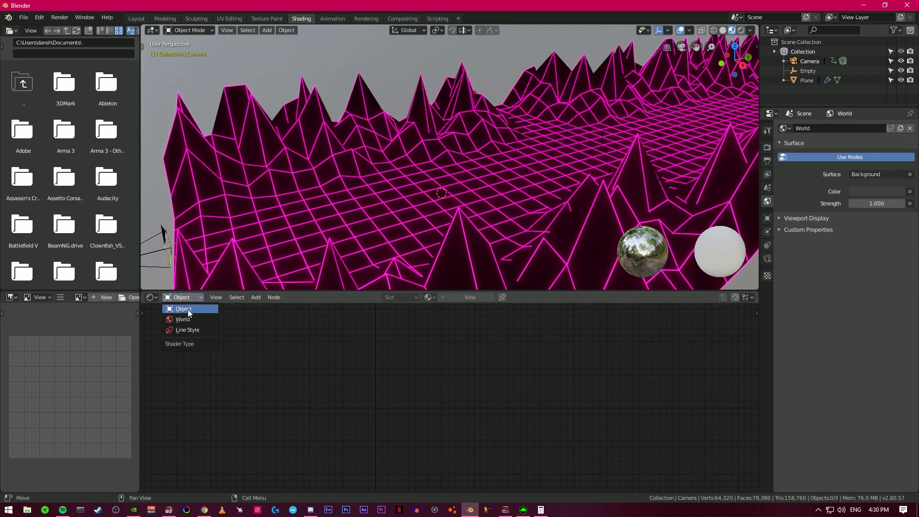
pyautogui.click(188, 318)
pyautogui.scroll(2, 473, 431)
pyautogui.moveTo(467, 395); pyautogui.dragTo(463, 473, button='middle')
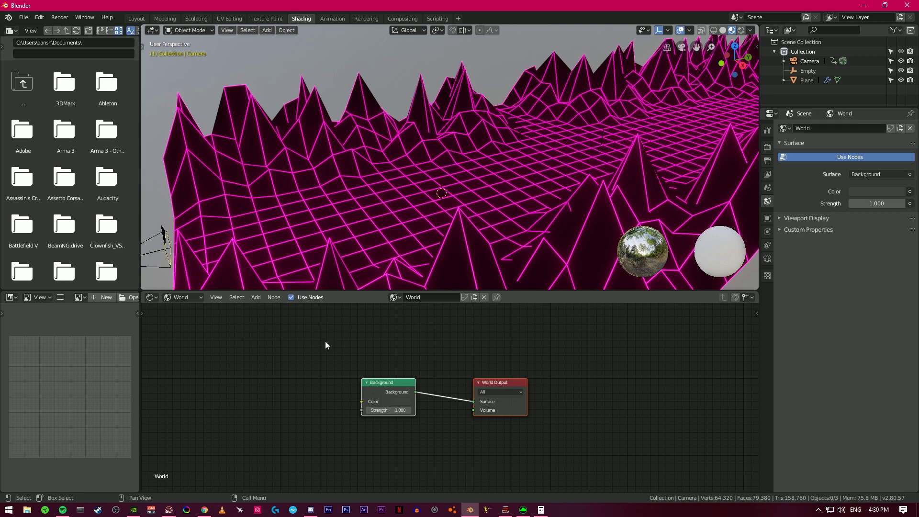
# Add an Image Texture node to the world shader and connect its Color output to the Background's Color
pyautogui.hotkey('shift', 'a')
pyautogui.moveTo(315, 415)
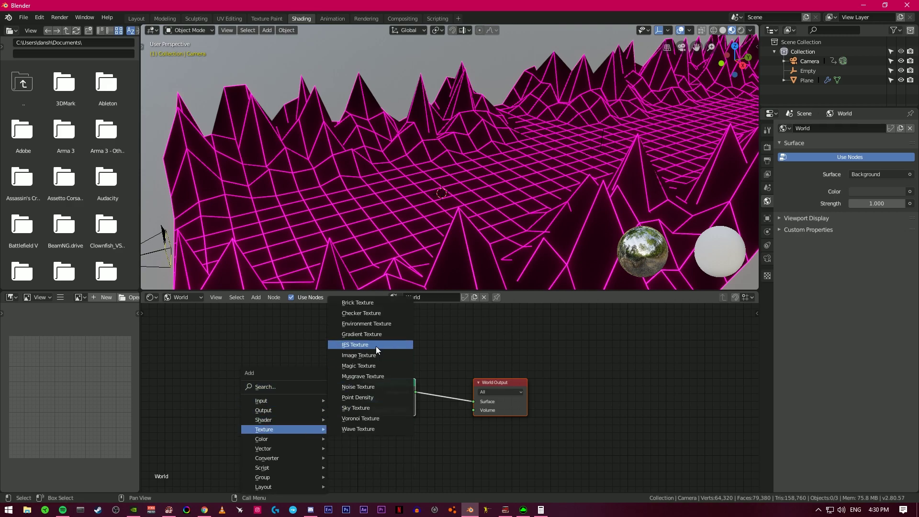
pyautogui.click(374, 355)
pyautogui.click(168, 371)
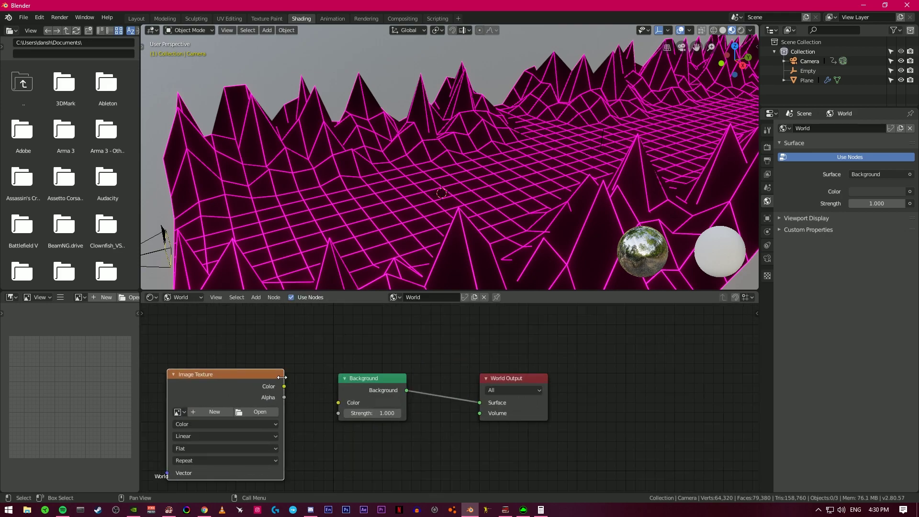
pyautogui.moveTo(284, 386); pyautogui.dragTo(334, 401)
# Load venice_sunset_4k.hdr from the Entities folder into the Image Texture node
pyautogui.click(260, 412)
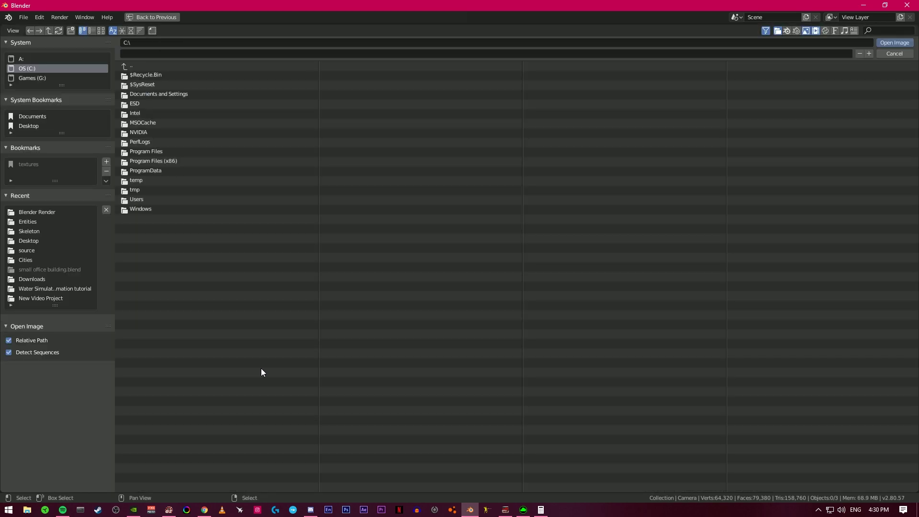
pyautogui.click(29, 222)
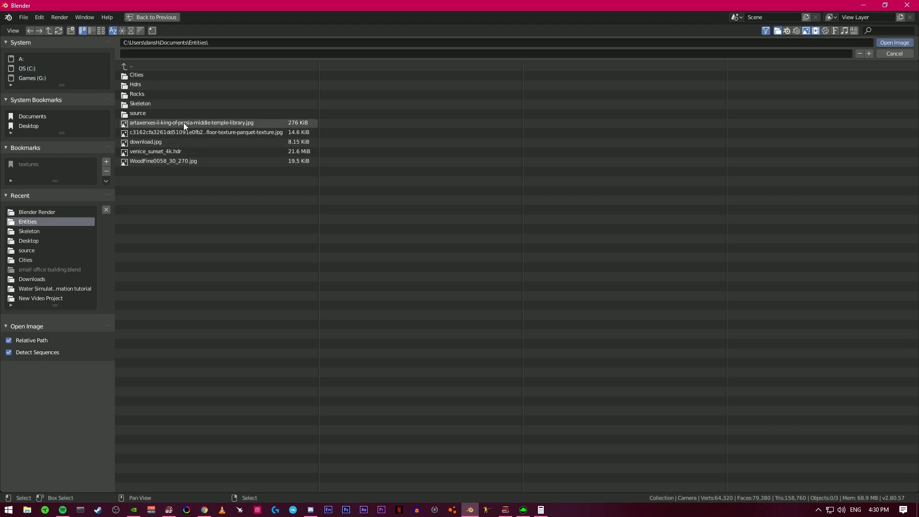
pyautogui.click(136, 85)
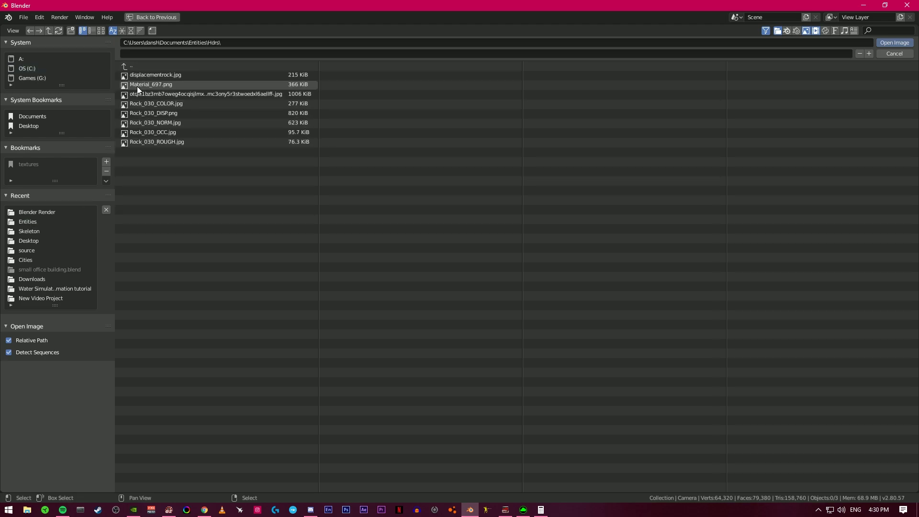
pyautogui.click(126, 63)
pyautogui.doubleClick(156, 150)
# Inspect the valley from outside against the HDR background in rendered shading
pyautogui.scroll(8, 375, 144)
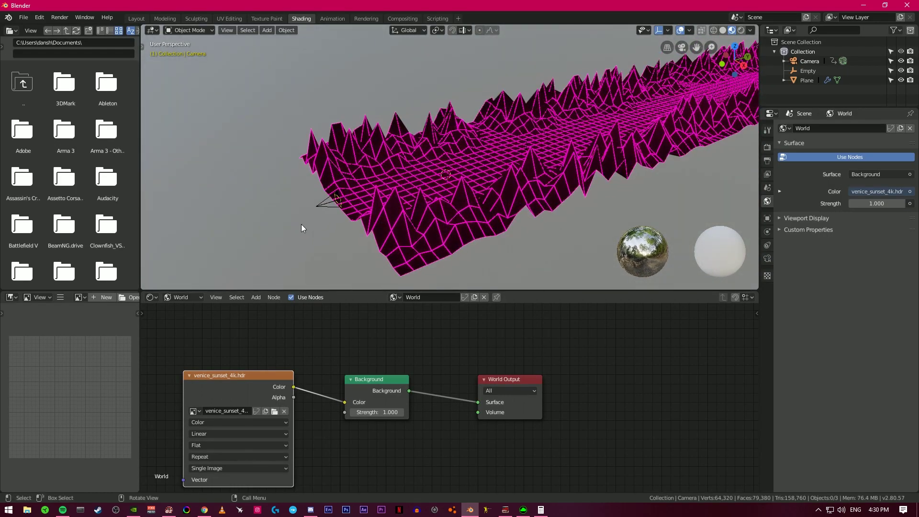
pyautogui.scroll(-10, 320, 196)
pyautogui.moveTo(350, 175); pyautogui.dragTo(458, 170, button='middle')
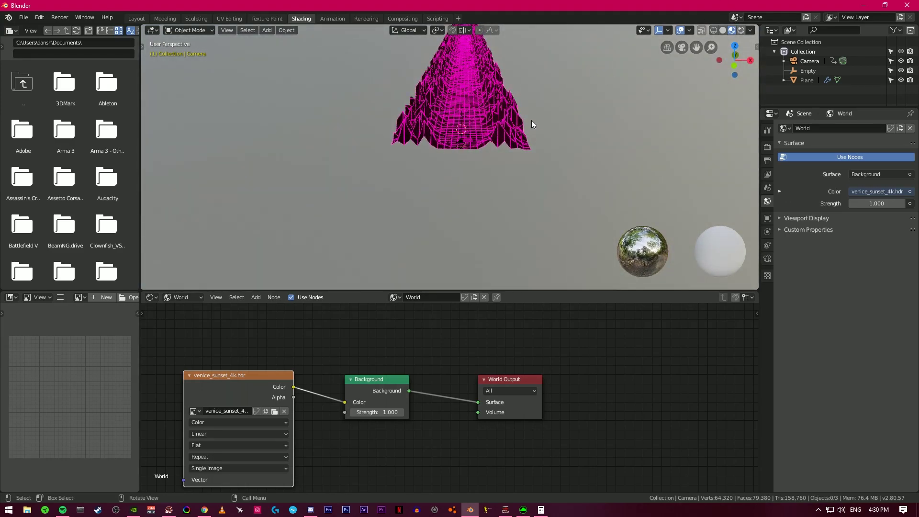
pyautogui.moveTo(544, 130)
pyautogui.mouseDown(button='middle')
pyautogui.moveTo(720, 85)
pyautogui.moveTo(585, 131)
pyautogui.moveTo(541, 127)
pyautogui.moveTo(503, 228)
pyautogui.moveTo(494, 174)
pyautogui.moveTo(463, 254)
pyautogui.mouseUp(button='middle')
pyautogui.scroll(4, 541, 127)
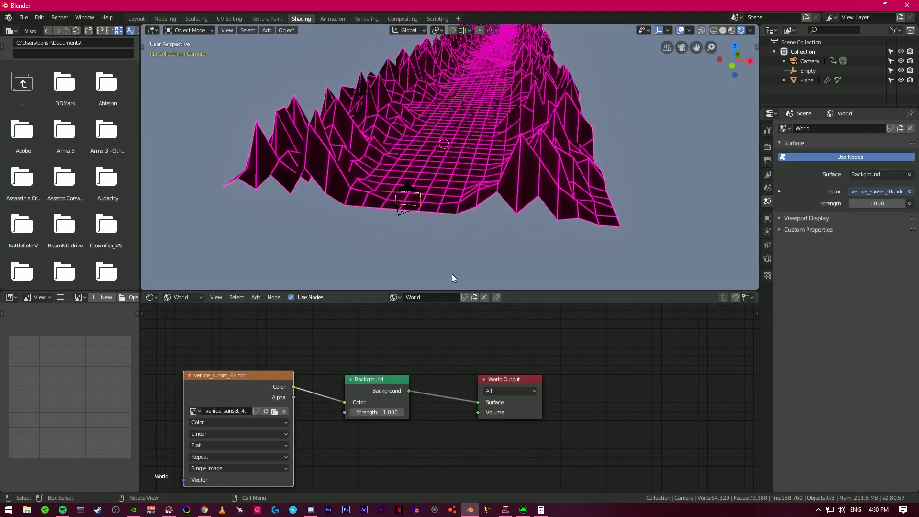
# Add a Texture Coordinate node in front of the venice_sunset_4k.hdr image node
pyautogui.click(388, 400)
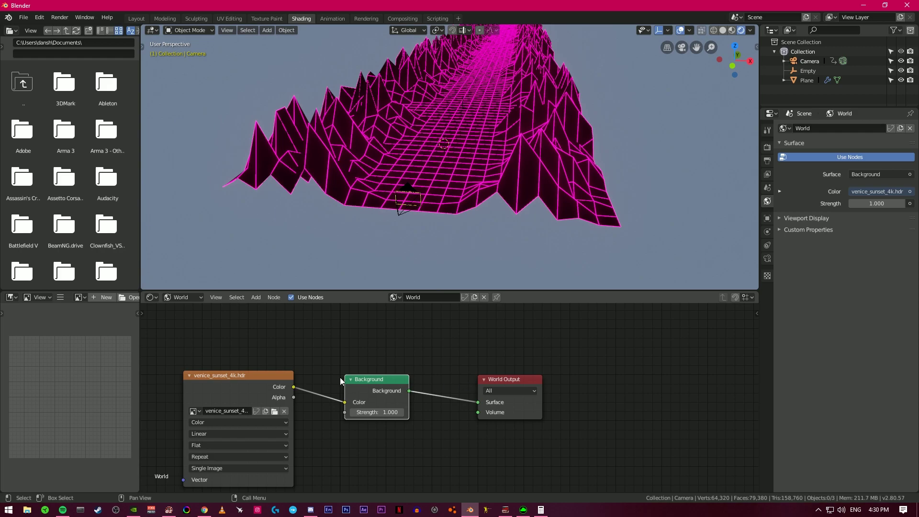
pyautogui.press('Home')
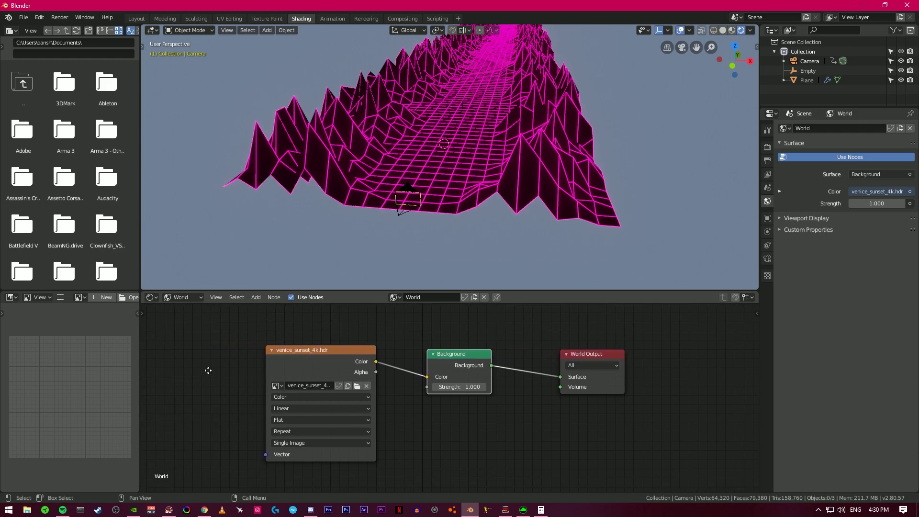
pyautogui.moveTo(206, 370); pyautogui.dragTo(257, 368, button='middle')
pyautogui.hotkey('shift', 'a')
pyautogui.moveTo(258, 368)
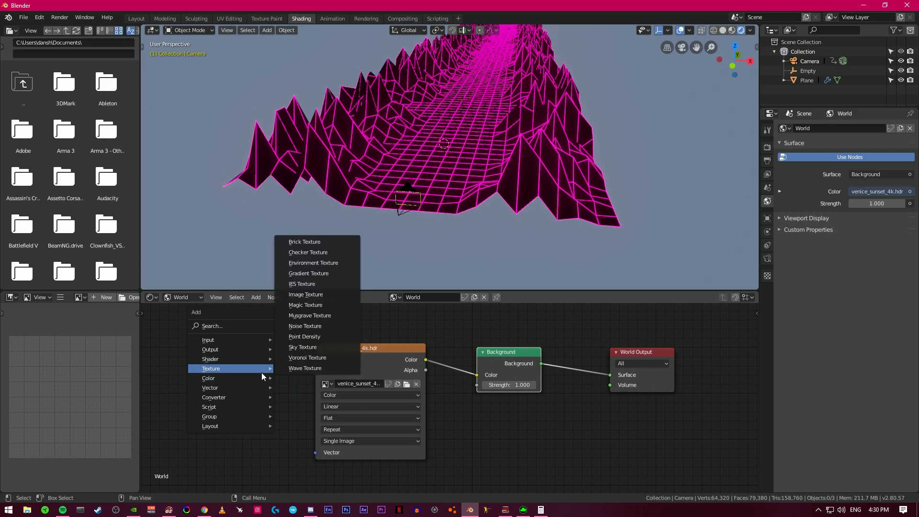
pyautogui.moveTo(211, 340)
pyautogui.click(309, 309)
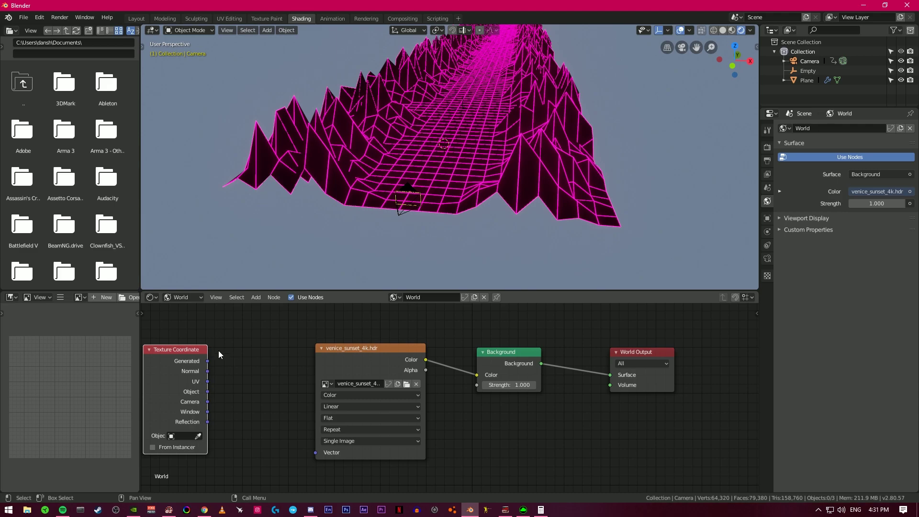
pyautogui.scroll(-4, 222, 351)
pyautogui.moveTo(240, 362); pyautogui.dragTo(208, 355)
# Add a Mapping node between the Texture Coordinate node and the HDR image node, spacing the nodes apart
pyautogui.hotkey('shift', 'a')
pyautogui.moveTo(220, 356)
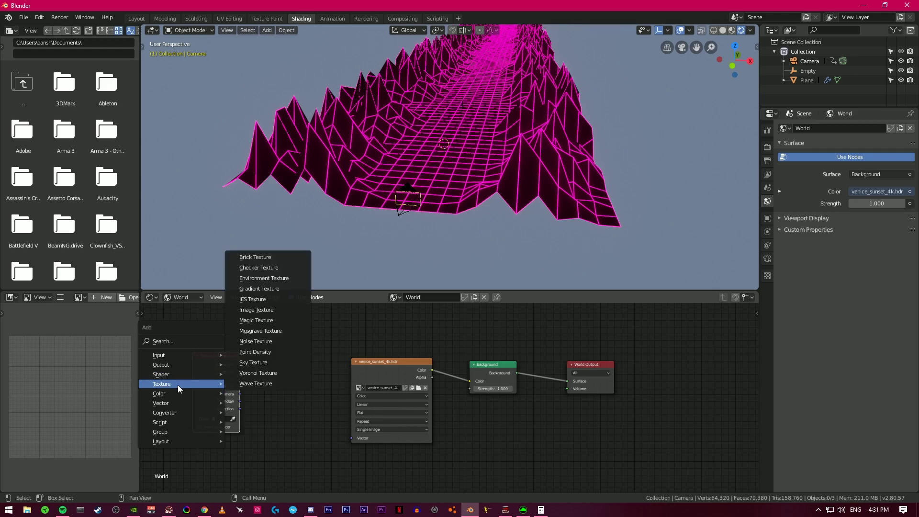
pyautogui.moveTo(185, 391)
pyautogui.click(177, 342)
pyautogui.write('mapp')
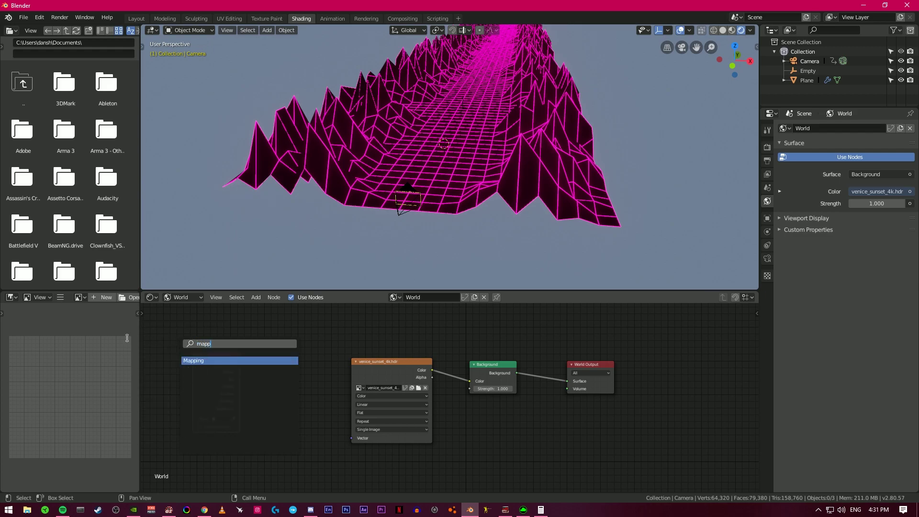
pyautogui.click(206, 363)
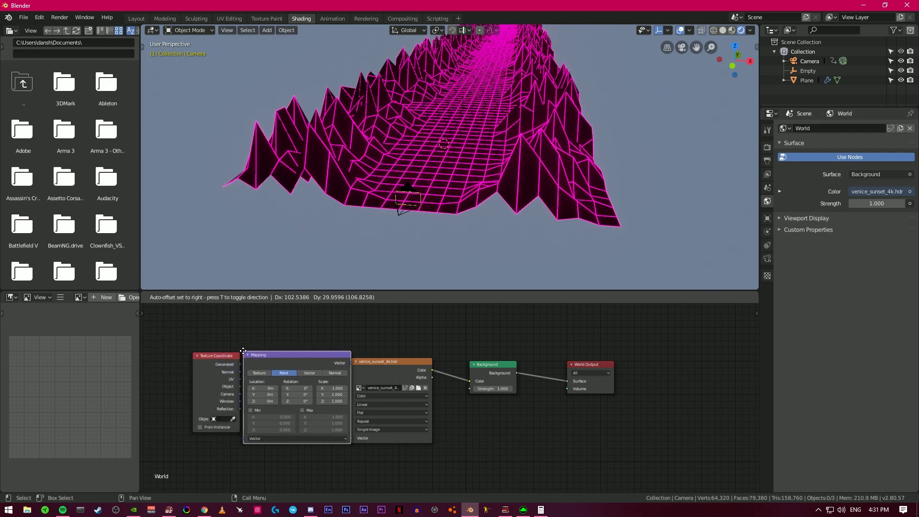
pyautogui.moveTo(214, 354); pyautogui.dragTo(179, 345)
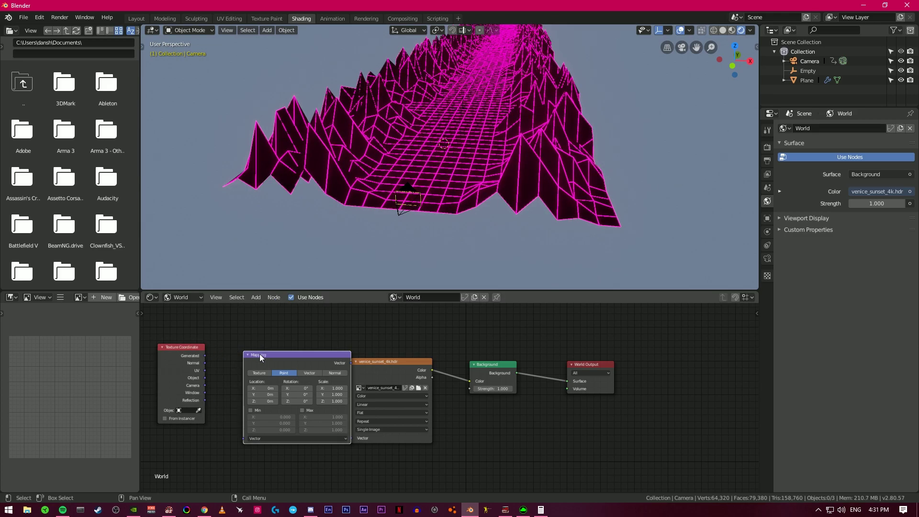
pyautogui.moveTo(256, 365); pyautogui.dragTo(235, 363)
# Connect Texture Coordinate's Generated output to the Mapping node's Vector, and the Mapping output to the HDR image's Vector
pyautogui.scroll(5, 235, 360)
pyautogui.moveTo(223, 355); pyautogui.dragTo(439, 371, button='middle')
pyautogui.moveTo(302, 352); pyautogui.dragTo(330, 415)
pyautogui.moveTo(326, 473); pyautogui.dragTo(326, 474)
pyautogui.moveTo(484, 362); pyautogui.dragTo(518, 474)
# Set the Mapping node's X rotation to 18.4° and check the sky through the camera view
pyautogui.moveTo(481, 226); pyautogui.dragTo(457, 211, button='middle')
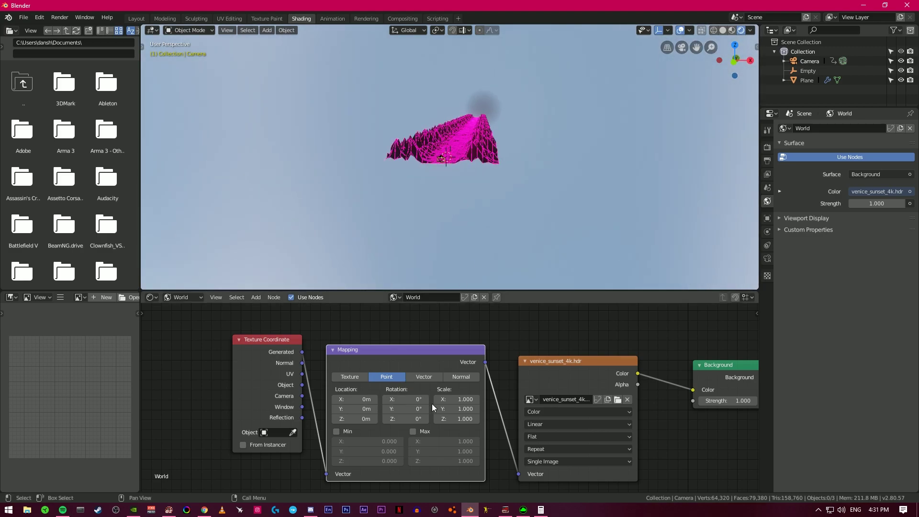
pyautogui.moveTo(405, 399)
pyautogui.mouseDown()
pyautogui.moveTo(437, 400)
pyautogui.moveTo(414, 399)
pyautogui.mouseUp()
pyautogui.press('KP_0')
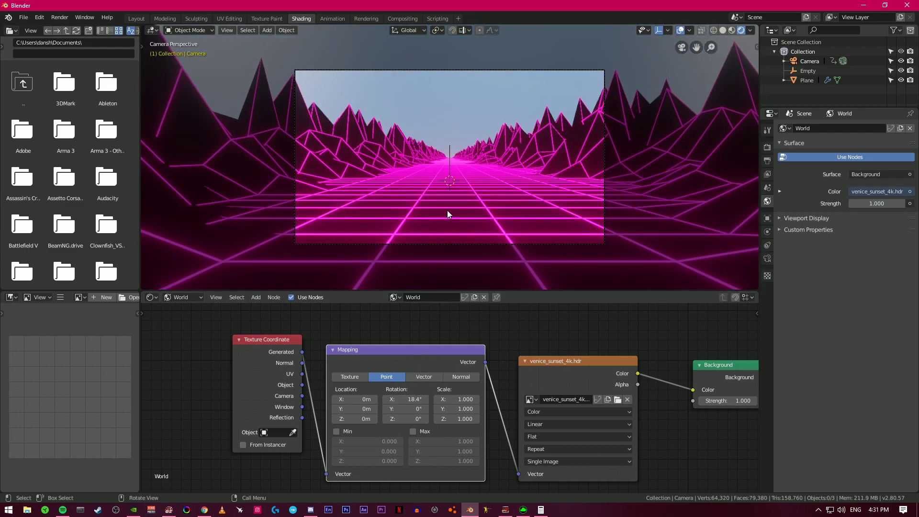
pyautogui.scroll(-2, 509, 365)
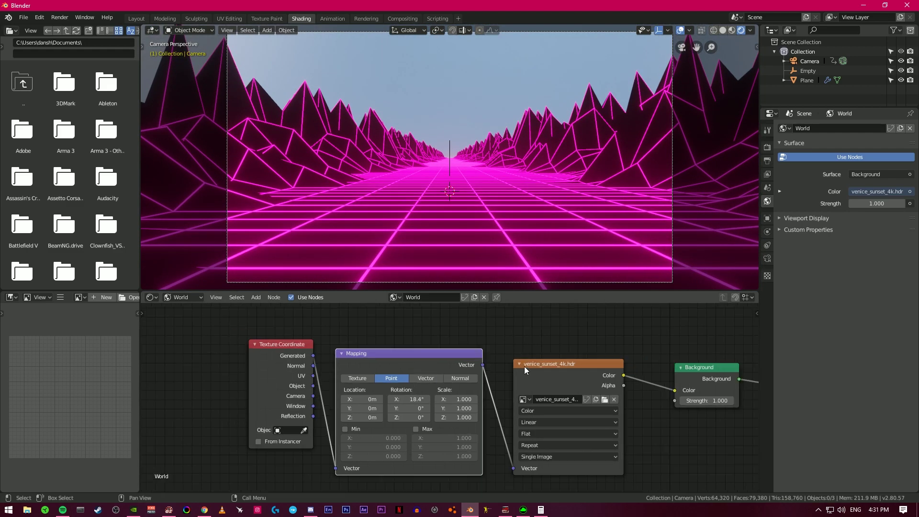
# Move the Background and World Output nodes to make room, and insert a Hue/Saturation node between the HDR image and Background
pyautogui.moveTo(625, 410); pyautogui.dragTo(389, 388, button='middle')
pyautogui.scroll(1, 406, 394)
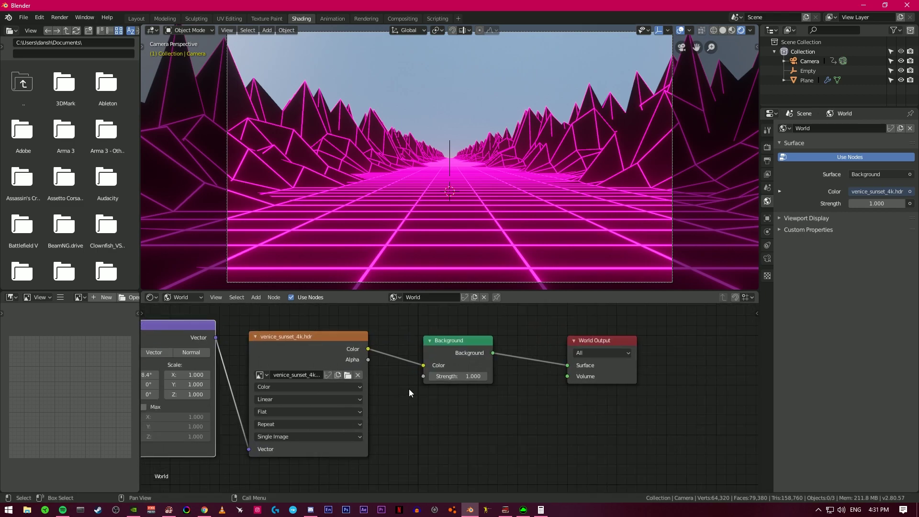
pyautogui.moveTo(447, 340); pyautogui.dragTo(512, 341)
pyautogui.moveTo(609, 339); pyautogui.dragTo(657, 338)
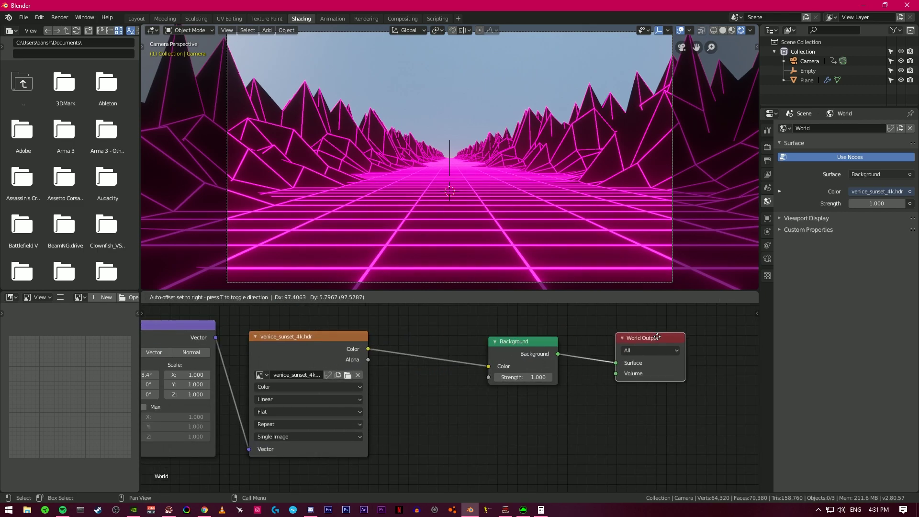
pyautogui.hotkey('shift', 'a')
pyautogui.moveTo(427, 428)
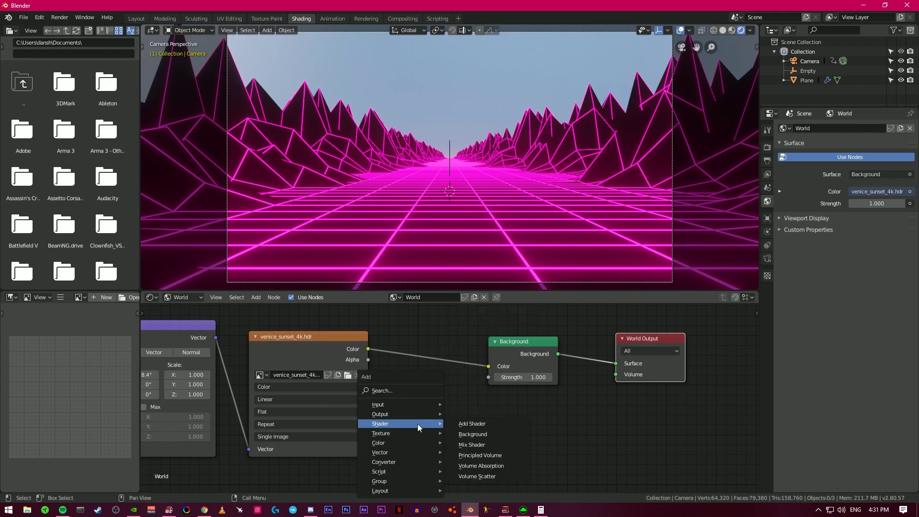
pyautogui.moveTo(415, 403)
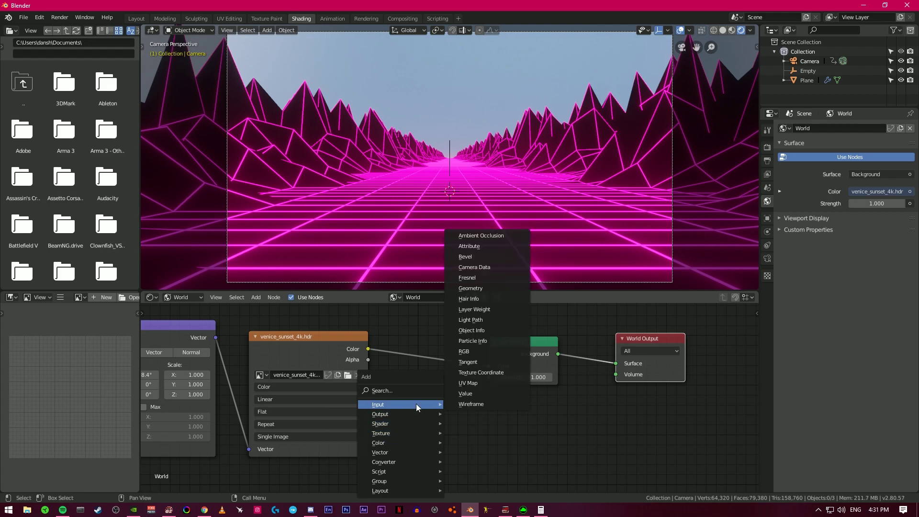
pyautogui.click(410, 390)
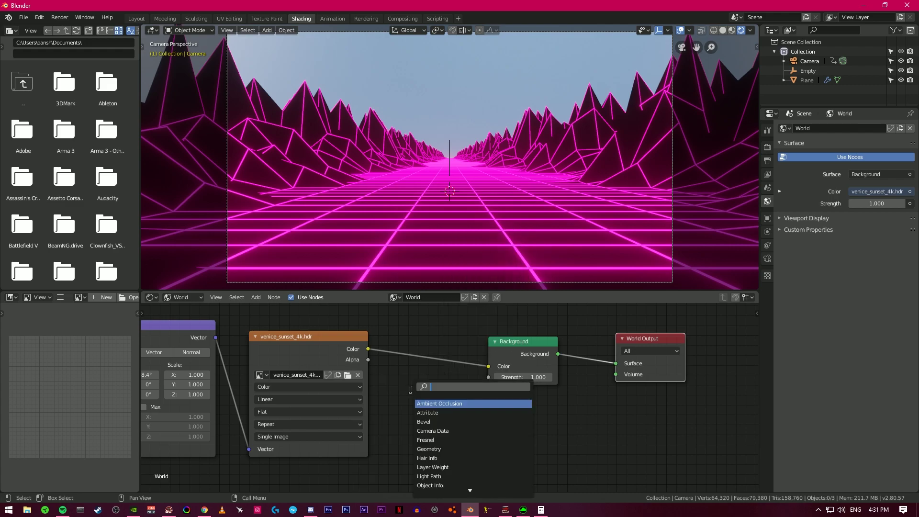
pyautogui.write('HU')
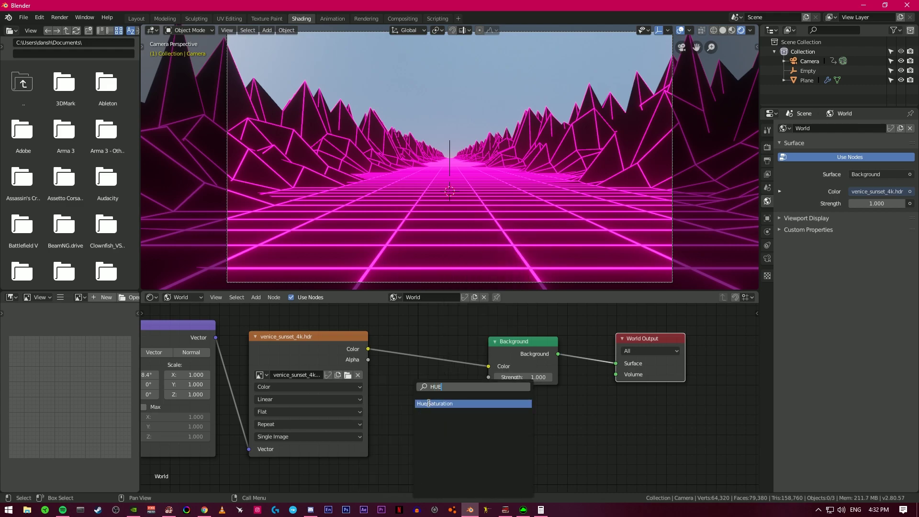
pyautogui.write('E')
pyautogui.click(428, 404)
pyautogui.click(431, 381)
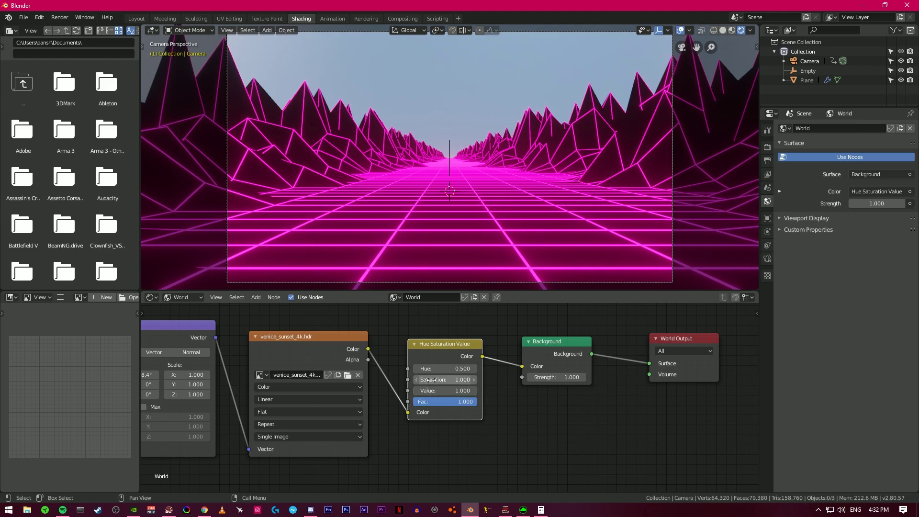
# Set the Hue Saturation Value node's Hue to 0.600 and Saturation to 1.700 for a purple sky
pyautogui.scroll(2, 435, 378)
pyautogui.moveTo(457, 367)
pyautogui.mouseDown()
pyautogui.moveTo(484, 367)
pyautogui.moveTo(429, 366)
pyautogui.moveTo(472, 376)
pyautogui.moveTo(417, 376)
pyautogui.moveTo(464, 376)
pyautogui.moveTo(471, 389)
pyautogui.moveTo(443, 389)
pyautogui.moveTo(423, 363)
pyautogui.moveTo(466, 363)
pyautogui.mouseUp()
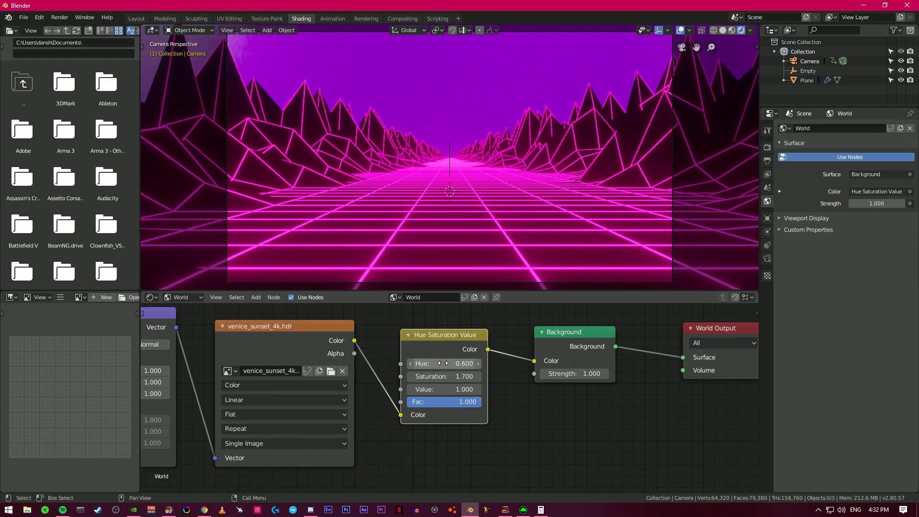
pyautogui.scroll(-3, 464, 230)
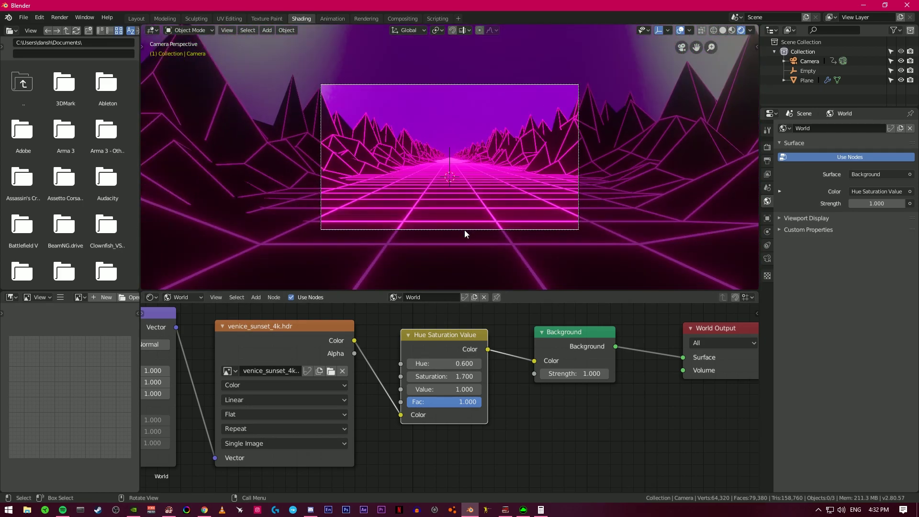
pyautogui.scroll(-2, 464, 229)
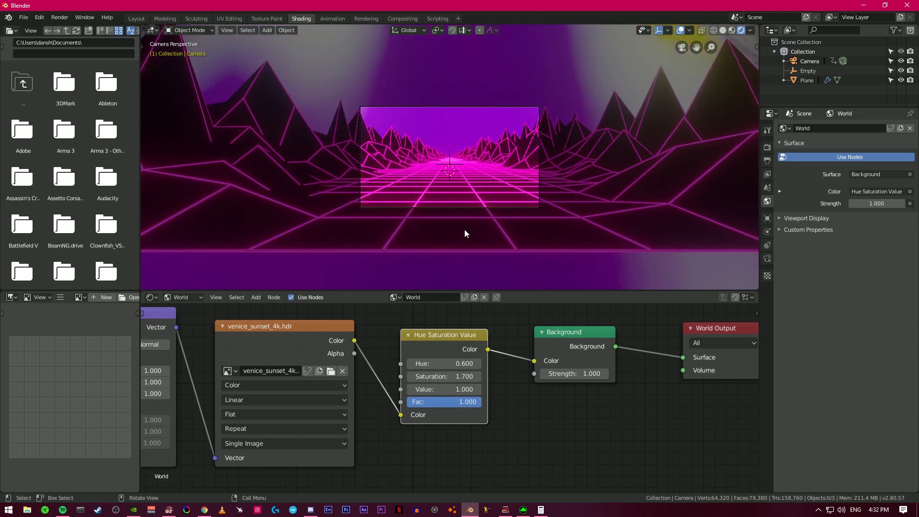
# Play the camera animation through the camera view with the recoloured sky
pyautogui.scroll(4, 464, 234)
pyautogui.press('space')
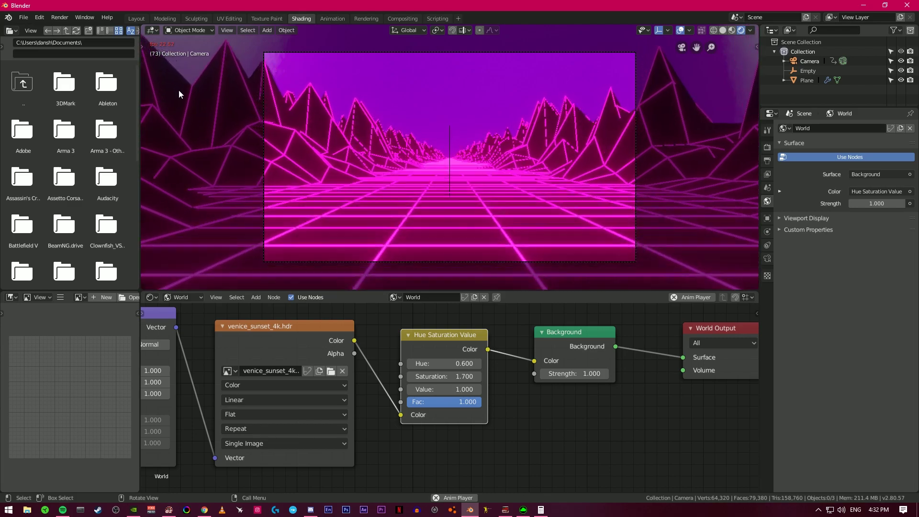
pyautogui.scroll(-4, 326, 375)
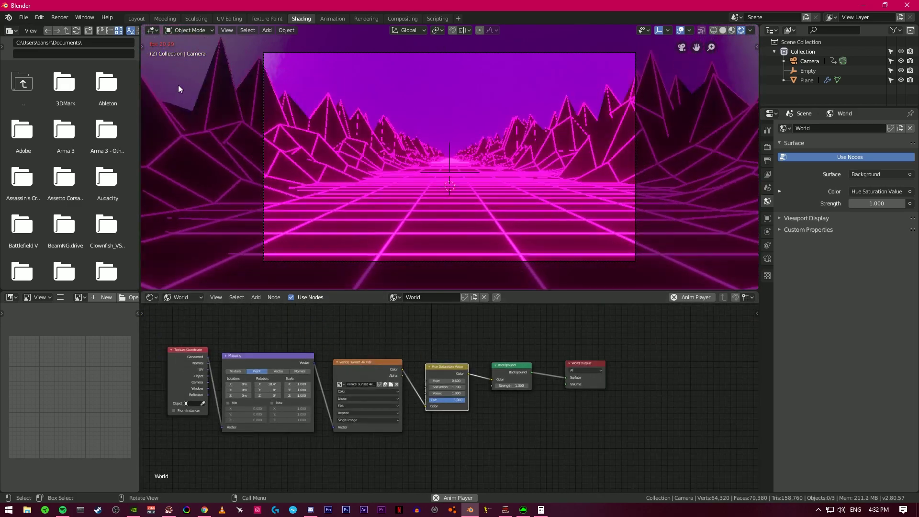
# Return to the Layout workspace, add a UV sphere at the start of the valley and scale it by 10
pyautogui.click(139, 19)
pyautogui.moveTo(352, 263); pyautogui.dragTo(672, 255, button='middle')
pyautogui.press('KP_0')
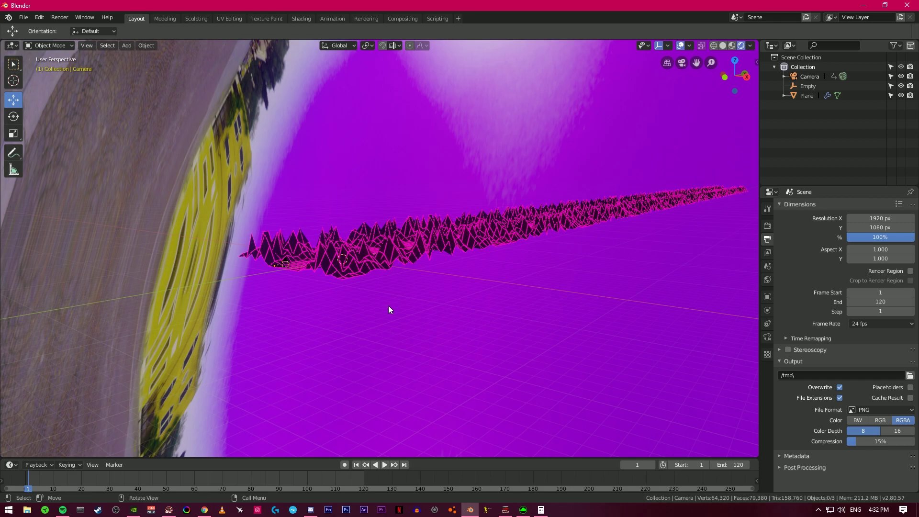
pyautogui.hotkey('shift', 'a')
pyautogui.moveTo(389, 306)
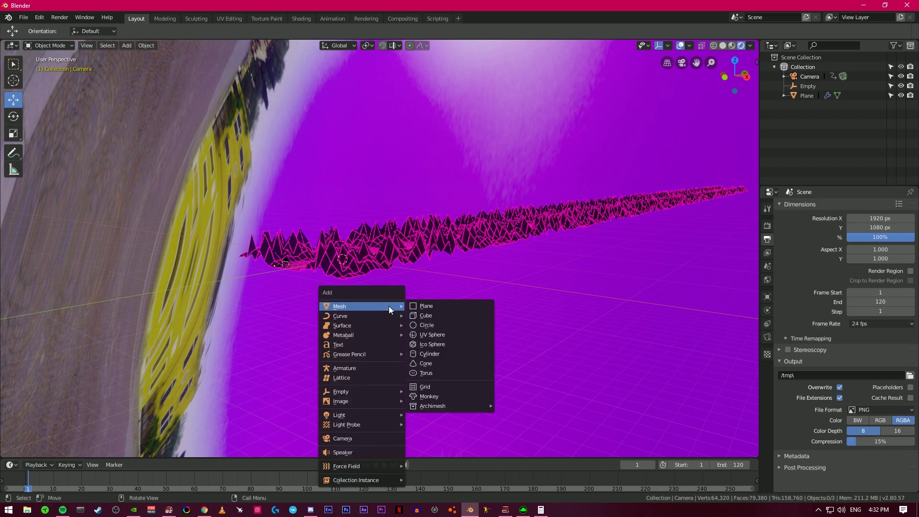
pyautogui.click(432, 334)
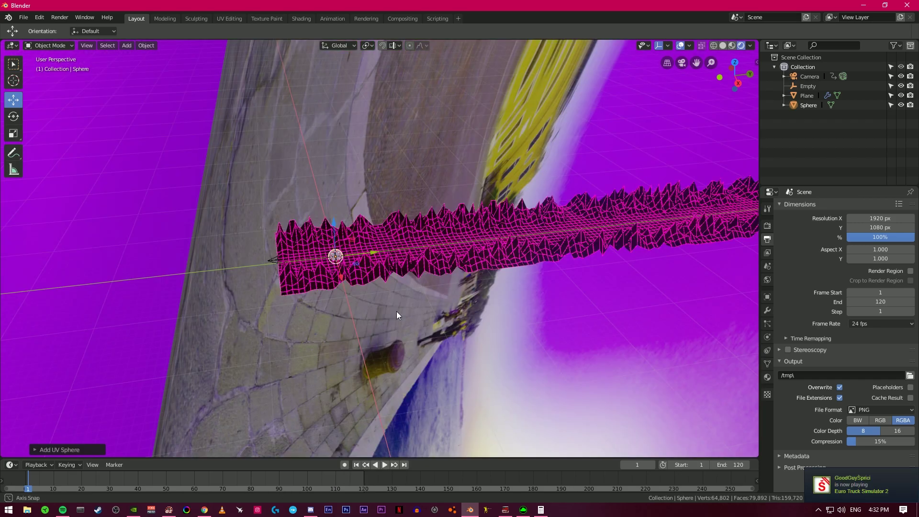
pyautogui.moveTo(396, 311); pyautogui.dragTo(388, 313, button='middle')
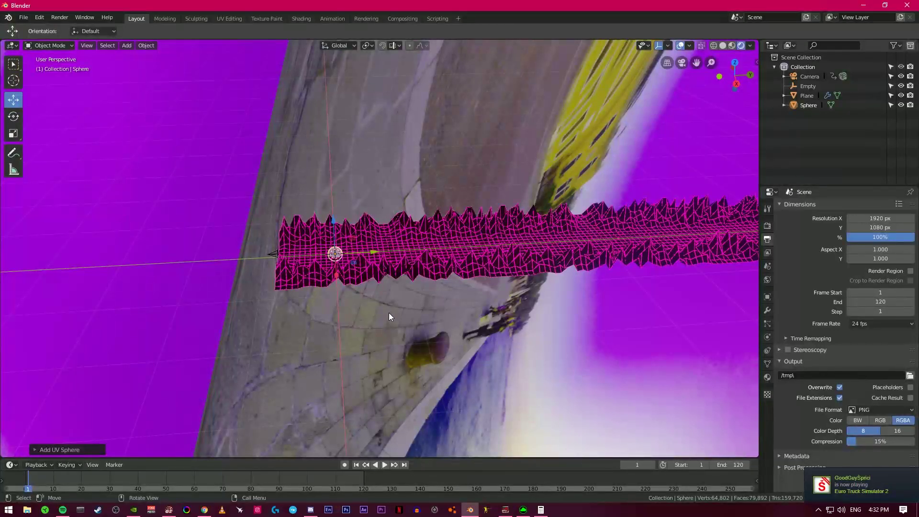
pyautogui.press('s')
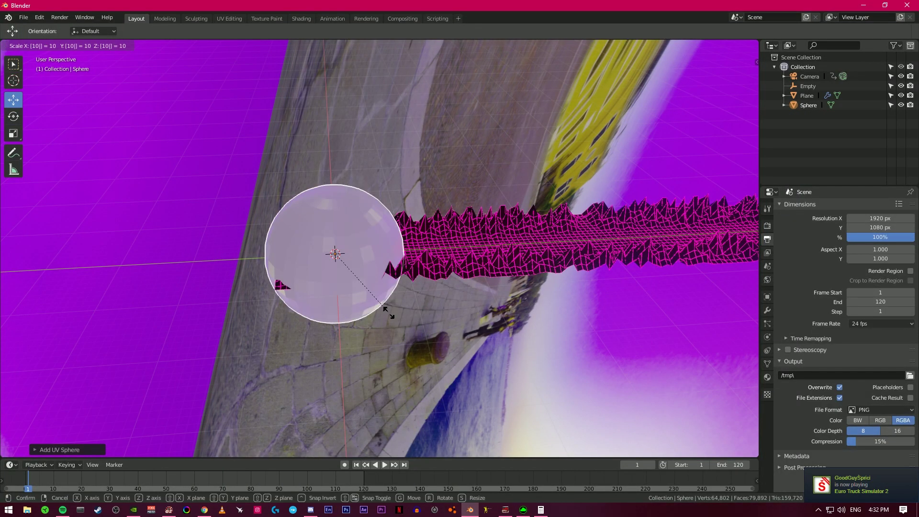
pyautogui.click(388, 312)
# Apply smooth shading to the enlarged sphere
pyautogui.moveTo(388, 312); pyautogui.dragTo(339, 254, button='middle')
pyautogui.rightClick(338, 253)
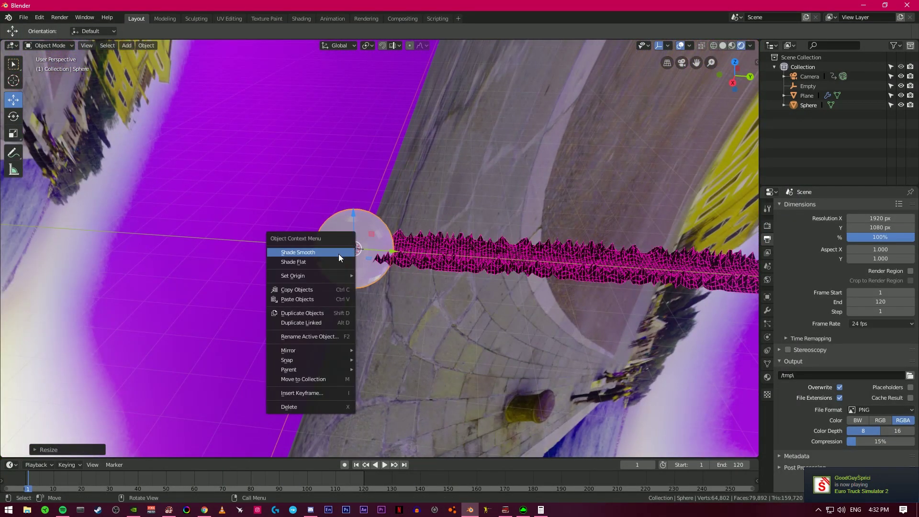
pyautogui.click(338, 254)
# Move the sphere along the mountain strip until it sits far down the valley as a distant sun
pyautogui.scroll(5, 358, 266)
pyautogui.press('g')
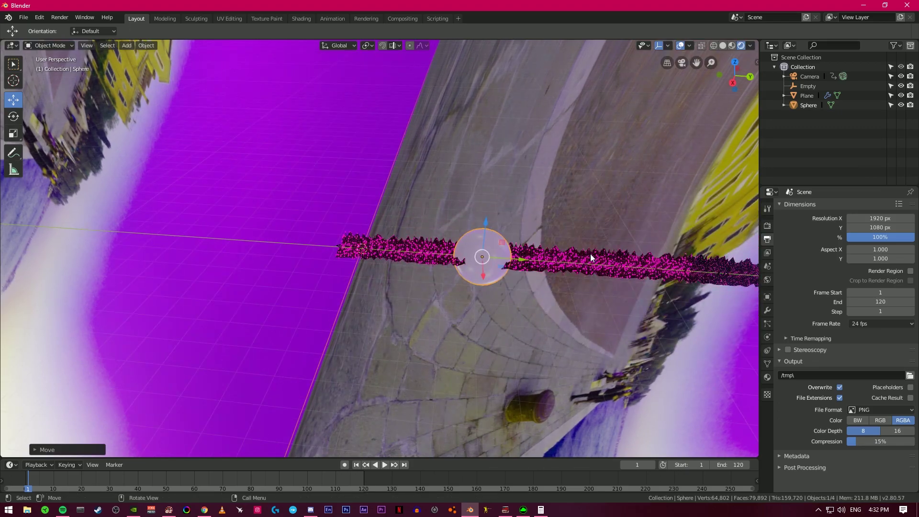
pyautogui.click(519, 258)
pyautogui.moveTo(519, 257); pyautogui.dragTo(442, 261, button='middle')
pyautogui.moveTo(483, 254); pyautogui.dragTo(715, 259)
pyautogui.keyDown('shift'); pyautogui.moveTo(587, 247); pyautogui.dragTo(445, 237, button='middle'); pyautogui.keyUp('shift')
pyautogui.press('KP_0')
pyautogui.moveTo(445, 236); pyautogui.dragTo(515, 222)
# Give the sphere a new material and change its surface shader to Emission
pyautogui.click(767, 310)
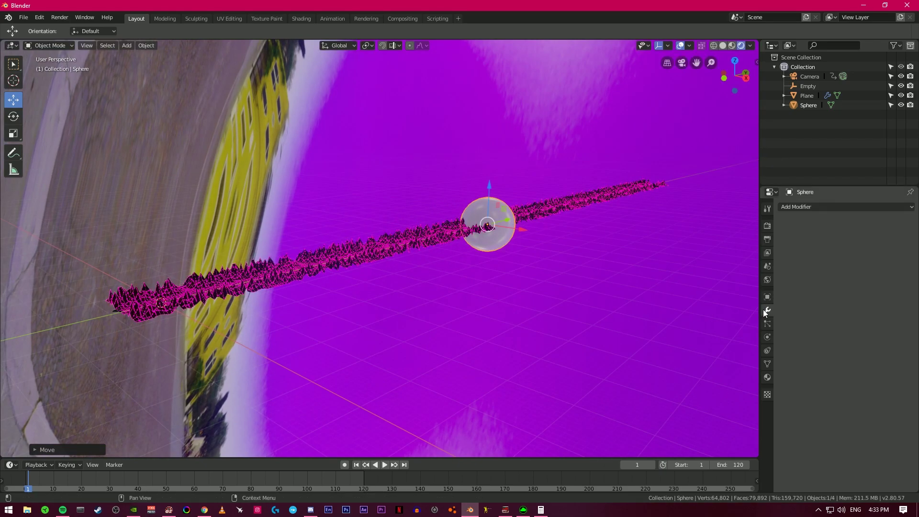
pyautogui.click(768, 377)
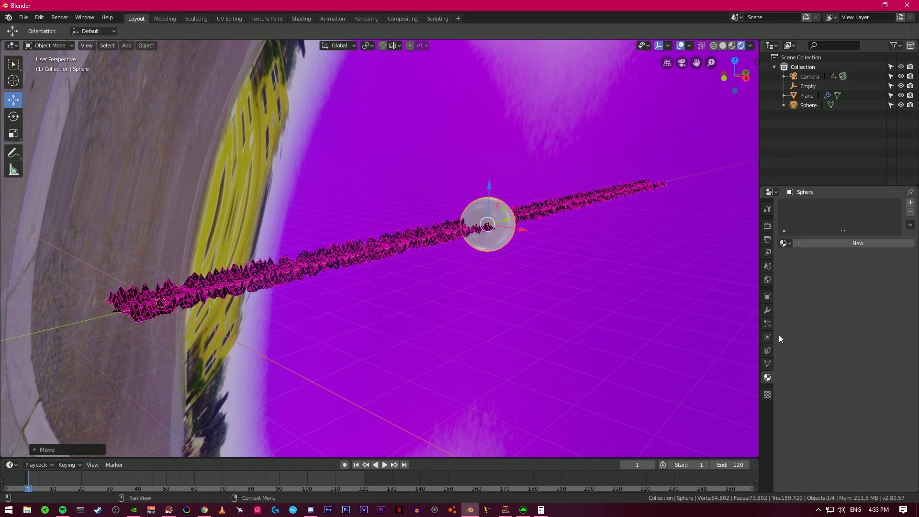
pyautogui.click(809, 249)
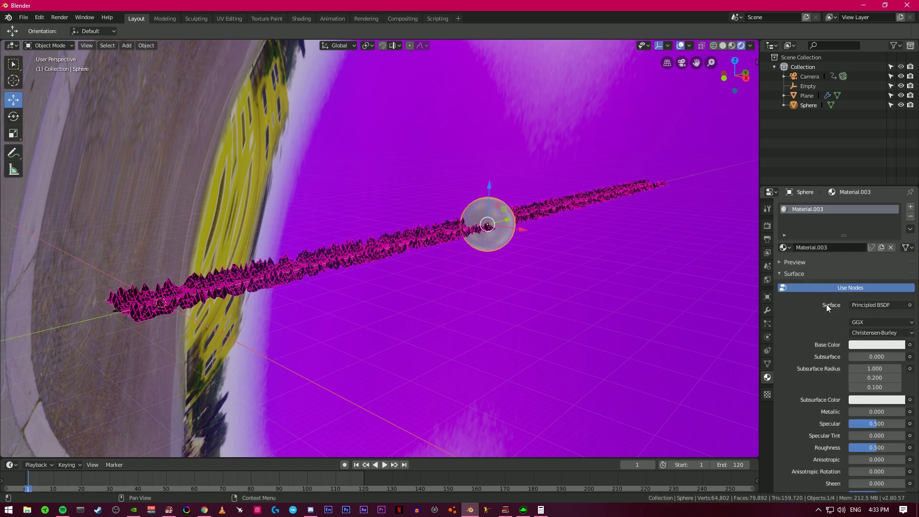
pyautogui.click(869, 304)
pyautogui.click(794, 115)
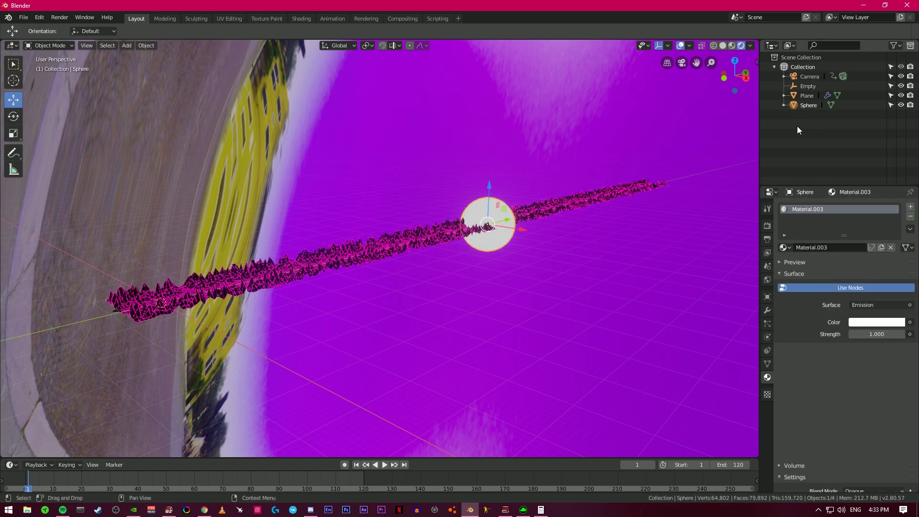
# Set the sphere's emission colour to a saturated yellow-orange, judging it through the camera view
pyautogui.click(864, 325)
pyautogui.moveTo(854, 229); pyautogui.dragTo(838, 251)
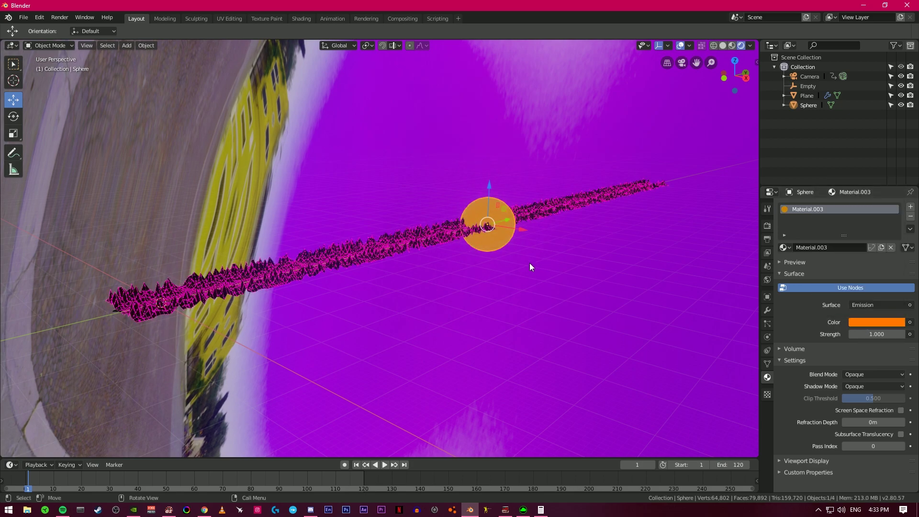
pyautogui.press('KP_0')
pyautogui.click(851, 322)
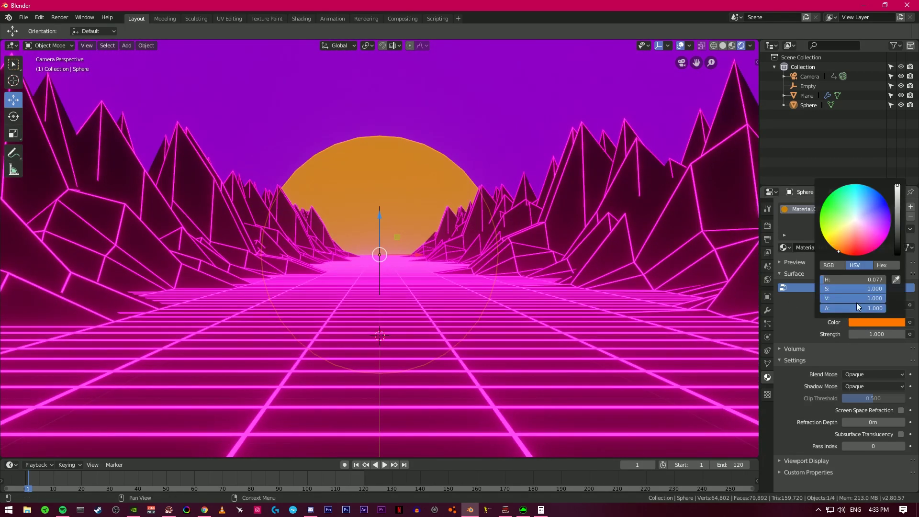
pyautogui.moveTo(842, 243); pyautogui.dragTo(830, 245)
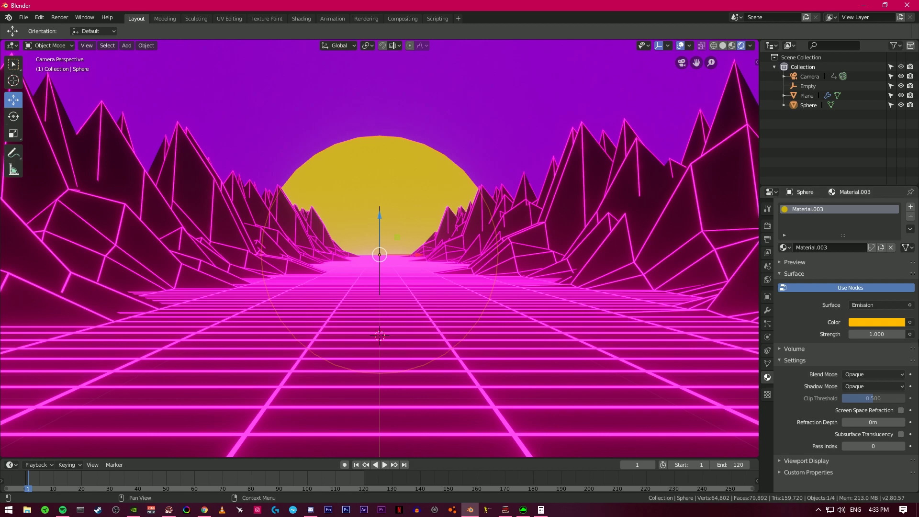
# Try emission strengths of 40 and 30, settle on 24.6, and enable Screen Space Refraction on the sphere's material
pyautogui.click(885, 335)
pyautogui.write('4')
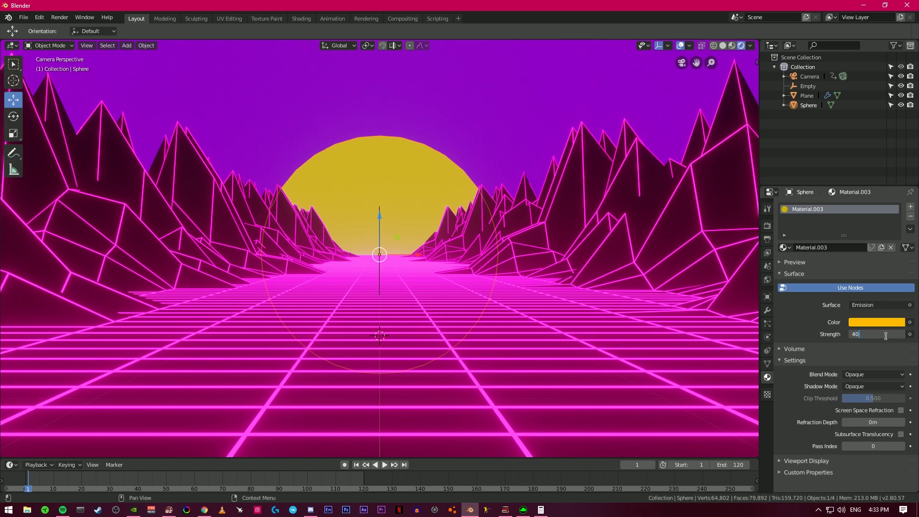
pyautogui.write('0')
pyautogui.press('Return')
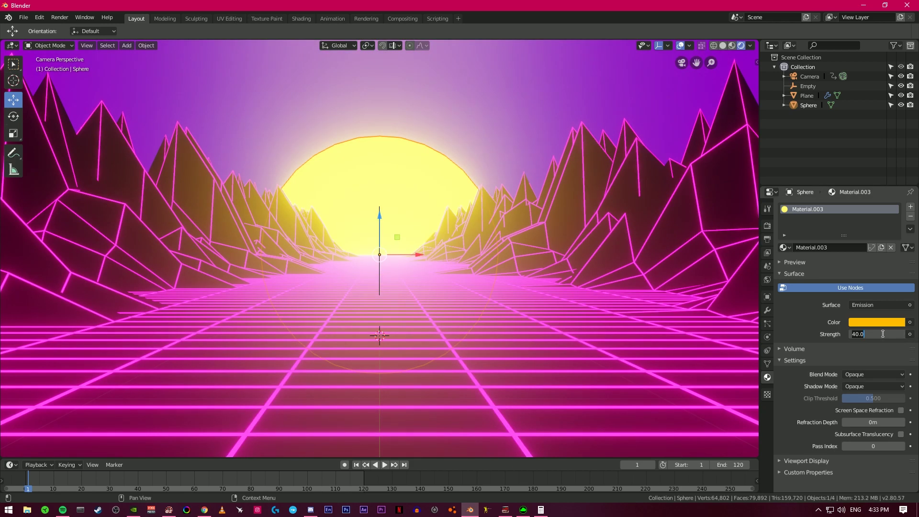
pyautogui.press('Return')
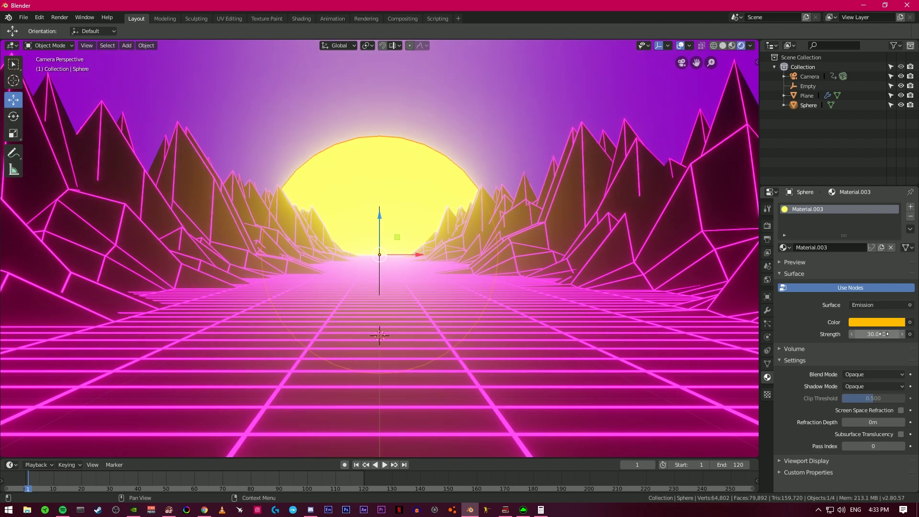
pyautogui.moveTo(881, 335); pyautogui.dragTo(856, 334)
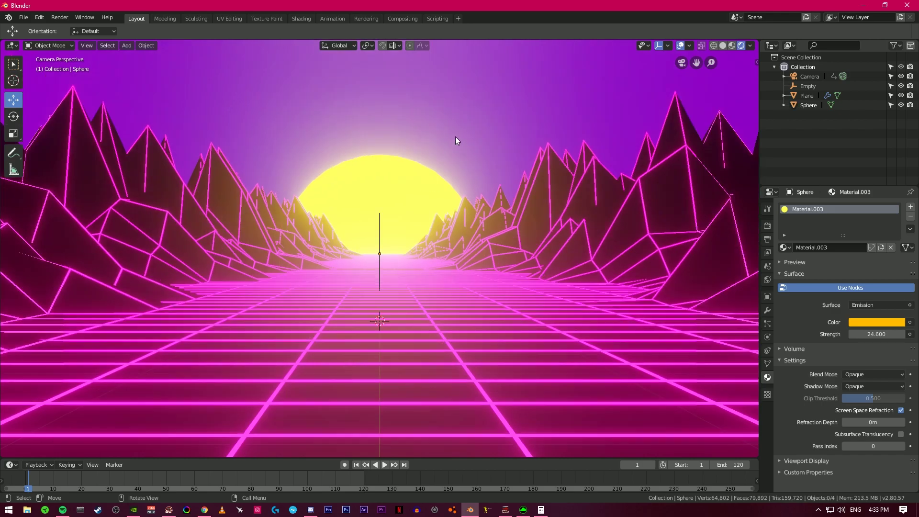
# Move the glowing sphere farther down the valley so the sun appears smaller between the mountains in the camera view
pyautogui.moveTo(455, 137); pyautogui.dragTo(496, 165, button='middle')
pyautogui.click(529, 180)
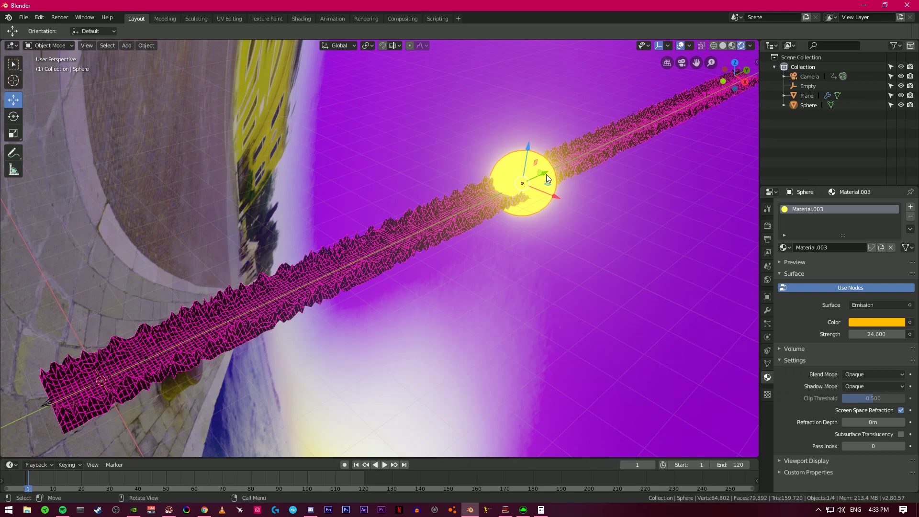
pyautogui.press('g')
pyautogui.click(618, 128)
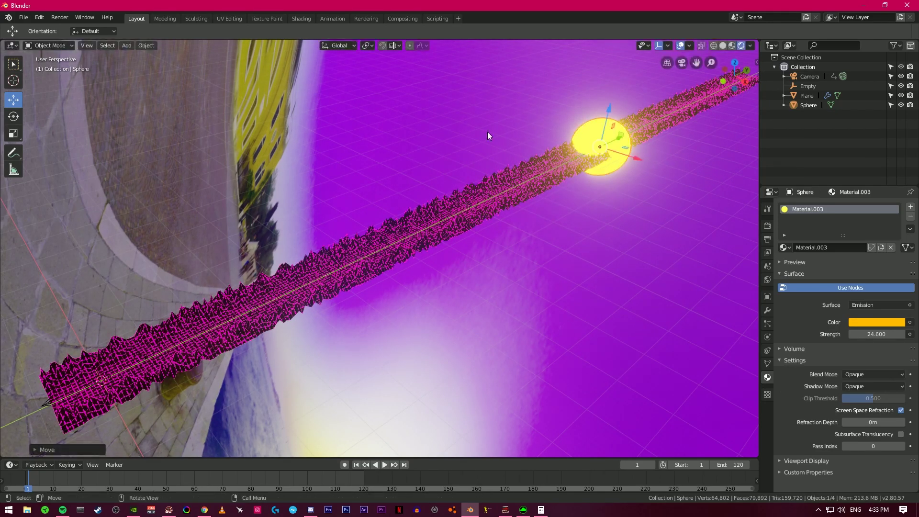
pyautogui.press('KP_0')
pyautogui.moveTo(366, 139); pyautogui.dragTo(533, 182, button='middle')
pyautogui.moveTo(564, 245); pyautogui.dragTo(391, 169, button='middle')
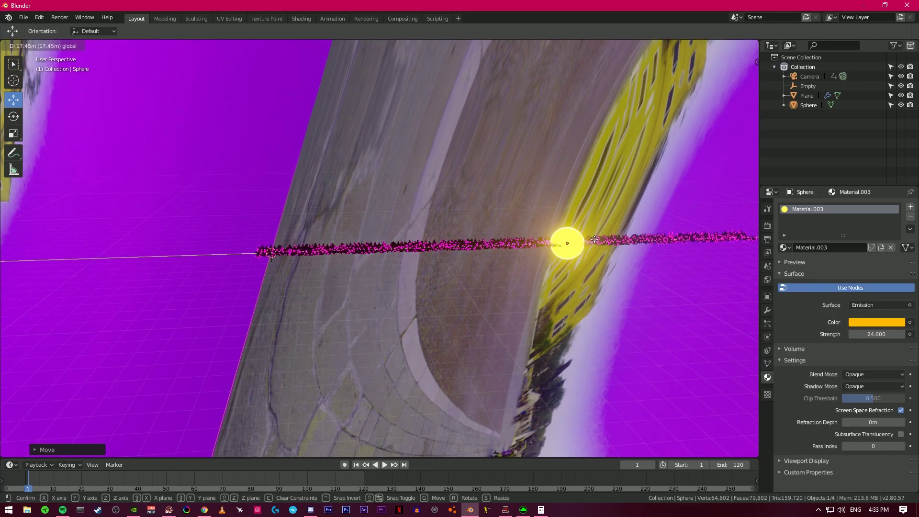
pyautogui.press('KP_0')
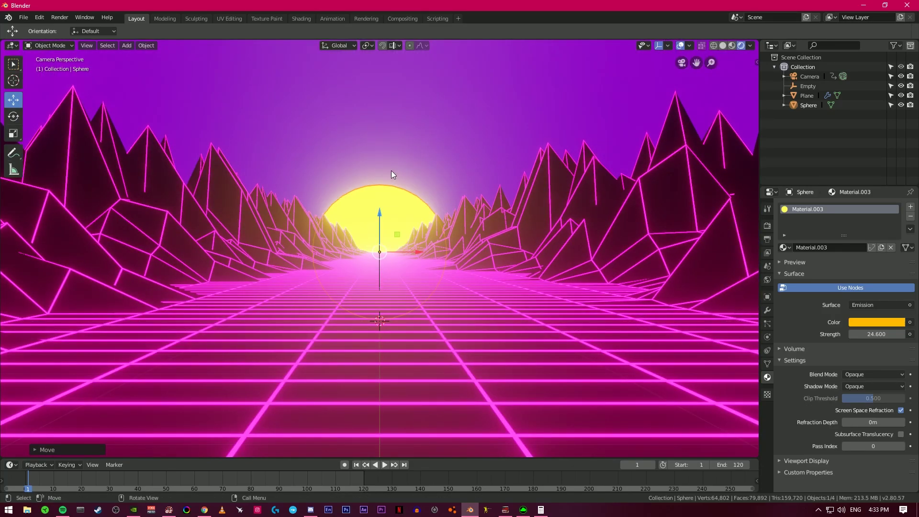
pyautogui.moveTo(458, 173); pyautogui.dragTo(403, 197, button='middle')
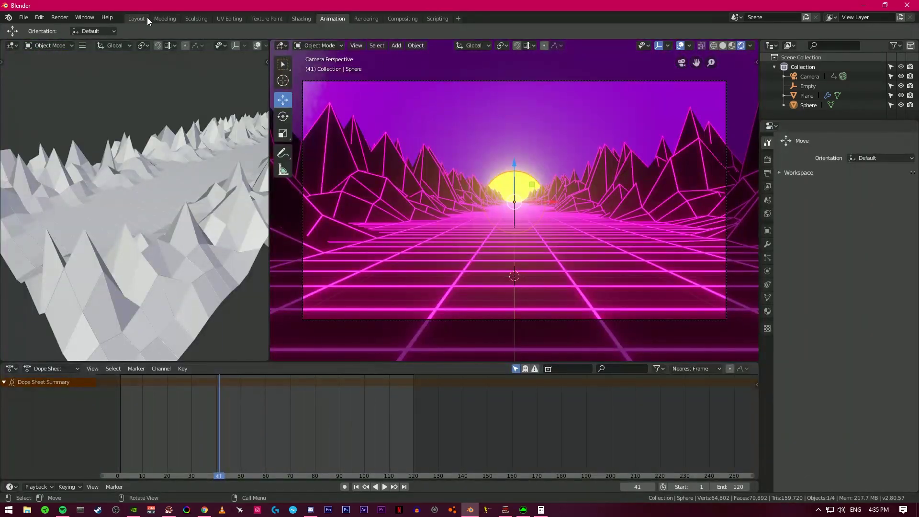
# In the Layout workspace's camera view, set the render output to the Blender Render desktop folder with the file name tut1
pyautogui.click(144, 18)
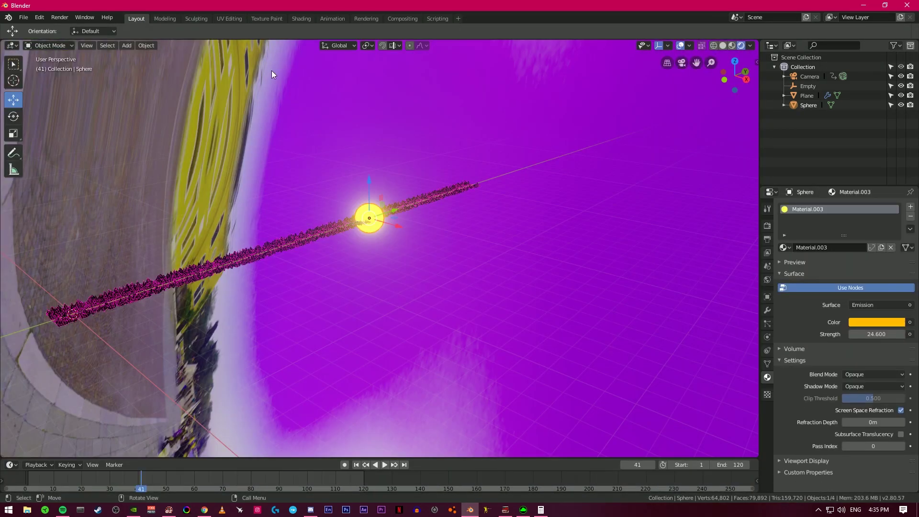
pyautogui.moveTo(561, 228); pyautogui.dragTo(583, 226, button='middle')
pyautogui.press('KP_0')
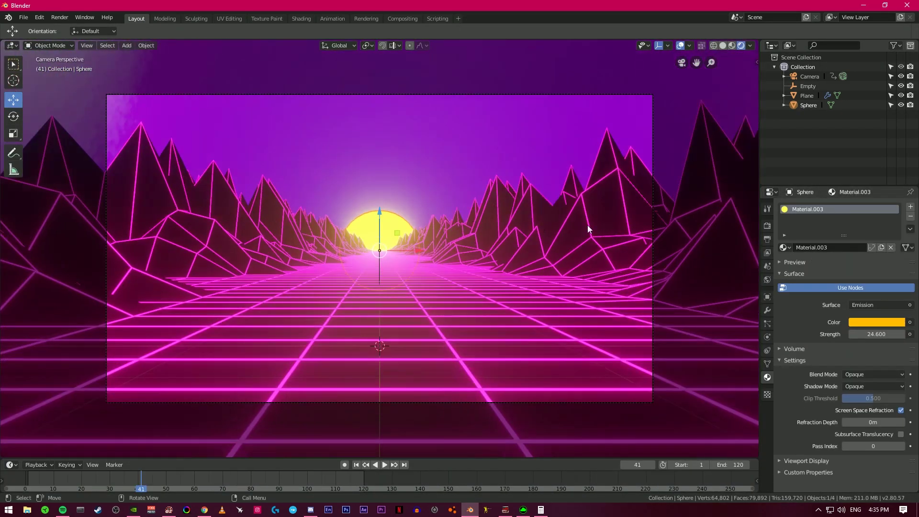
pyautogui.click(767, 239)
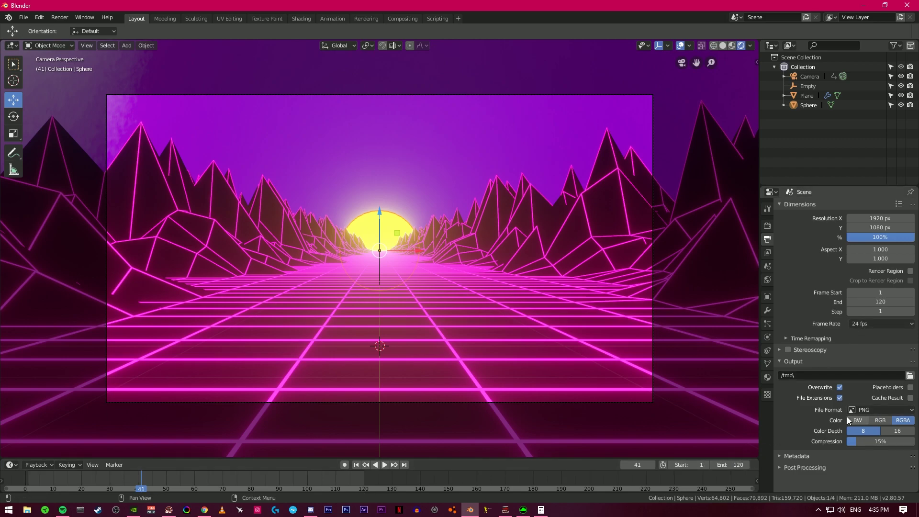
pyautogui.click(909, 375)
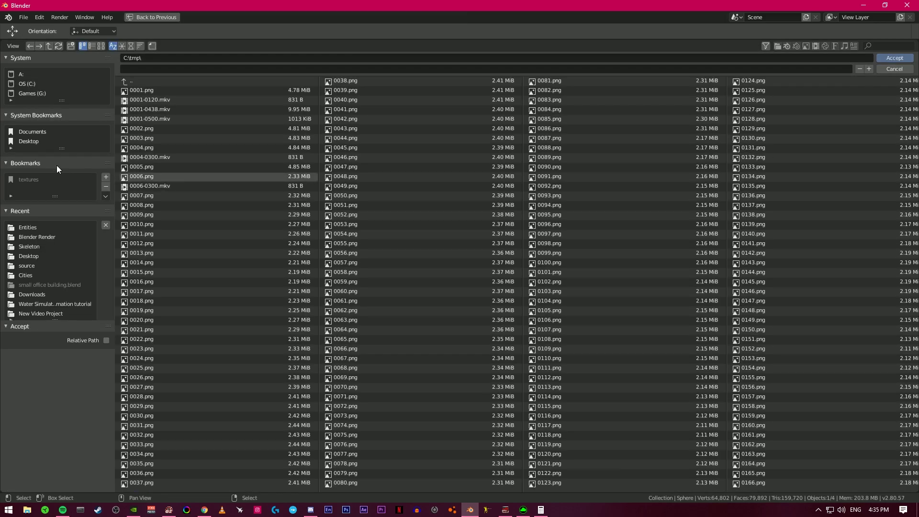
pyautogui.click(36, 236)
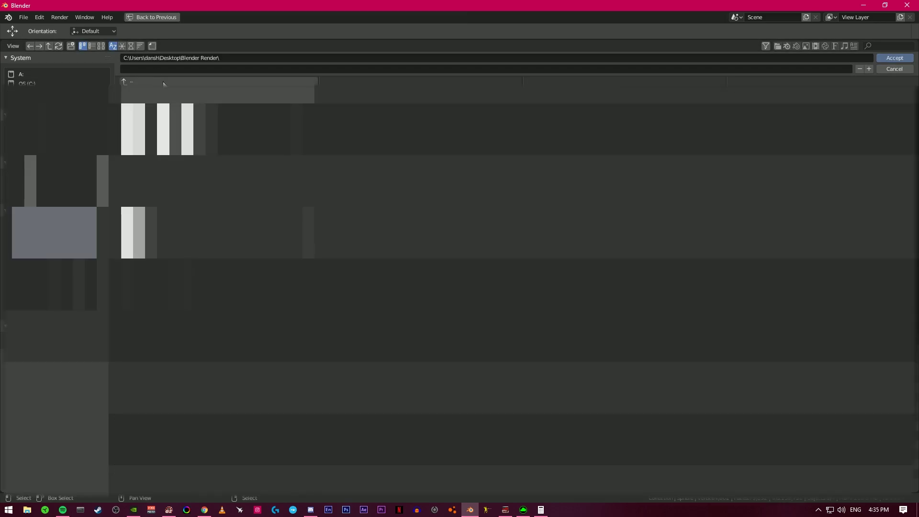
pyautogui.click(171, 69)
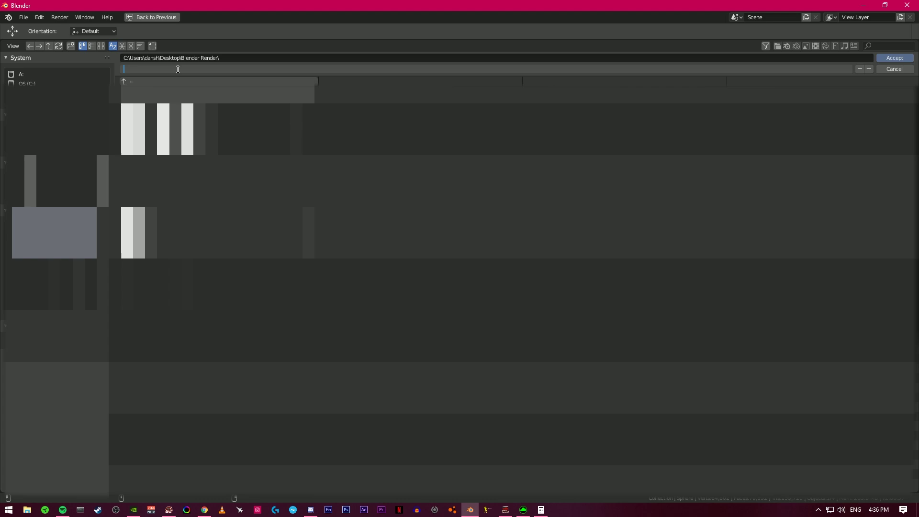
pyautogui.write('tut1')
pyautogui.press('Return')
pyautogui.click(894, 58)
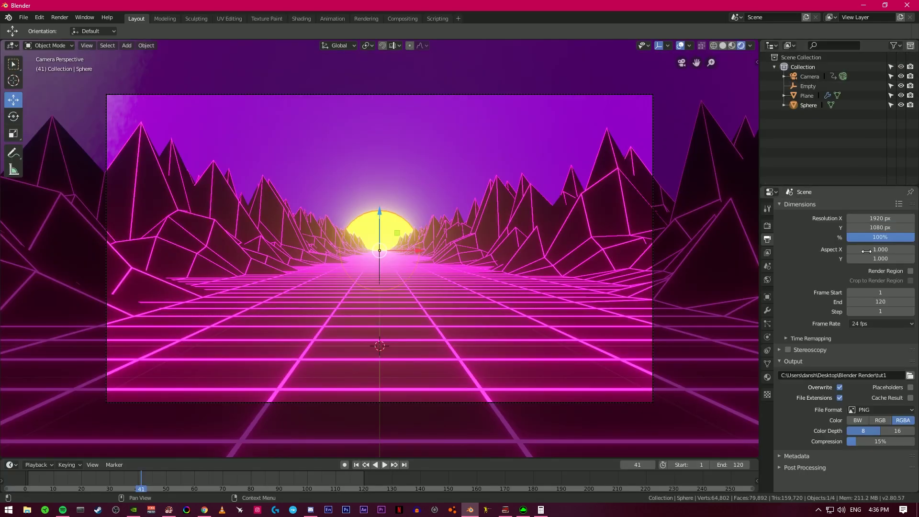
# Set the render output's file format to FFmpeg video with an MPEG-4 container
pyautogui.click(890, 411)
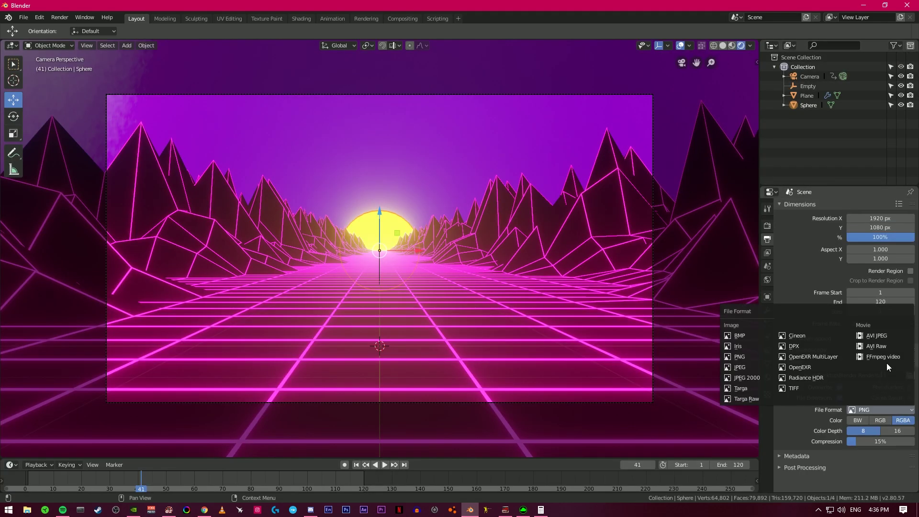
pyautogui.click(886, 357)
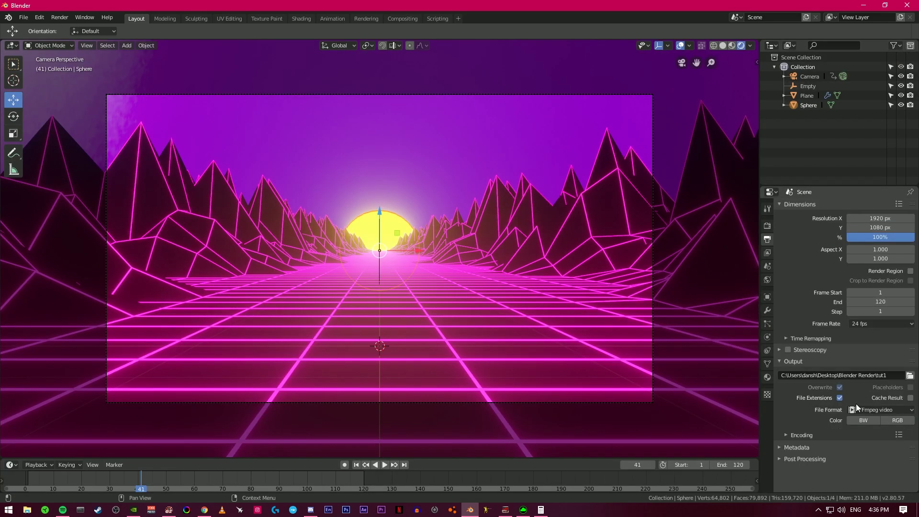
pyautogui.click(798, 434)
pyautogui.scroll(-4, 799, 436)
pyautogui.click(863, 371)
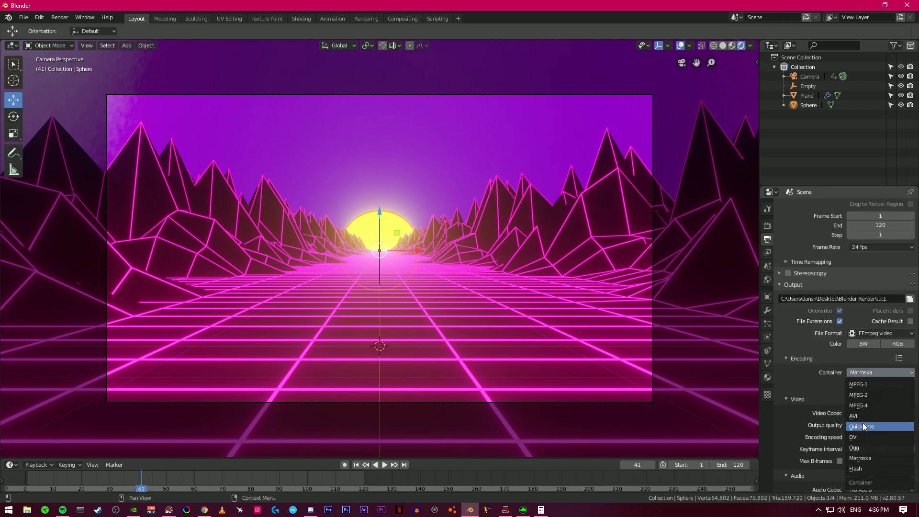
pyautogui.click(865, 405)
# Keep H.264 as the video codec and set the output quality to High quality
pyautogui.scroll(-1, 853, 407)
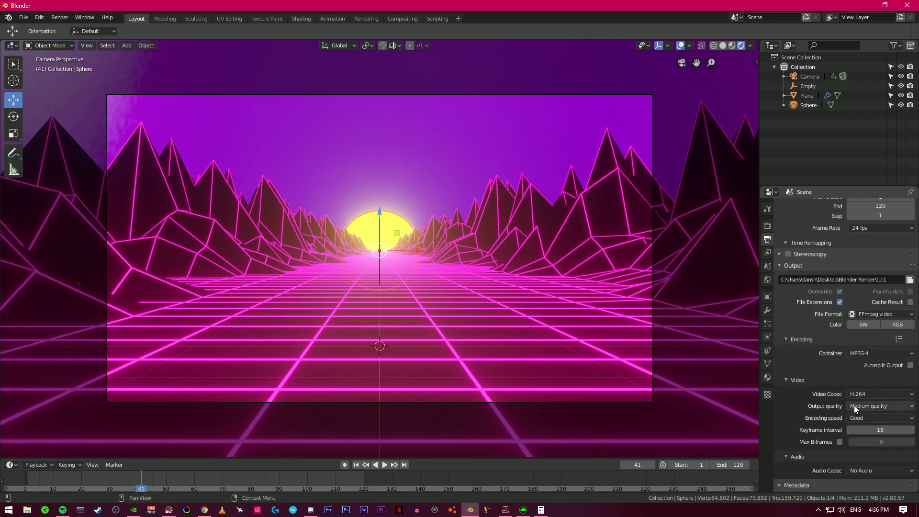
pyautogui.click(858, 393)
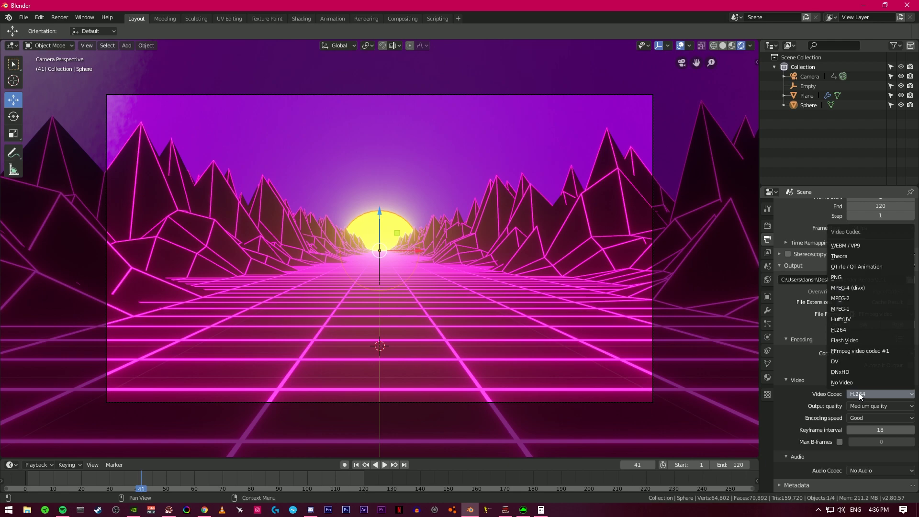
pyautogui.click(859, 395)
pyautogui.click(868, 406)
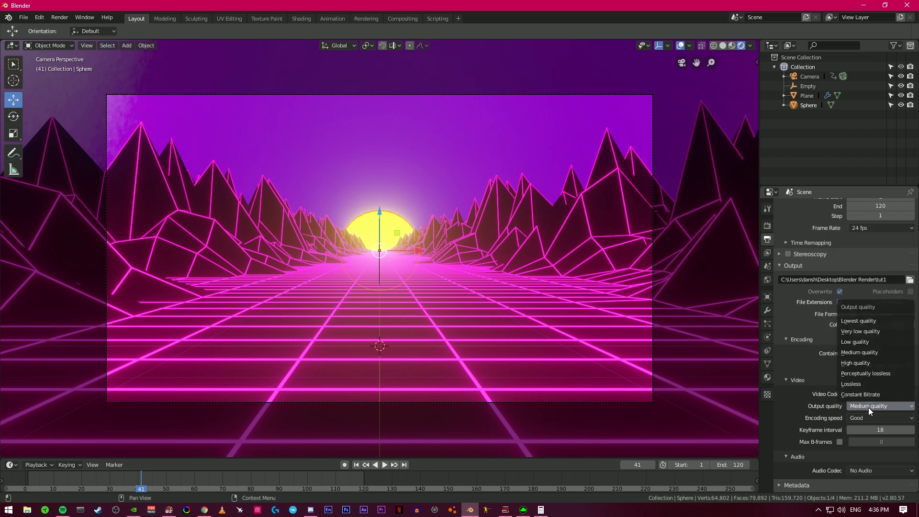
pyautogui.click(865, 363)
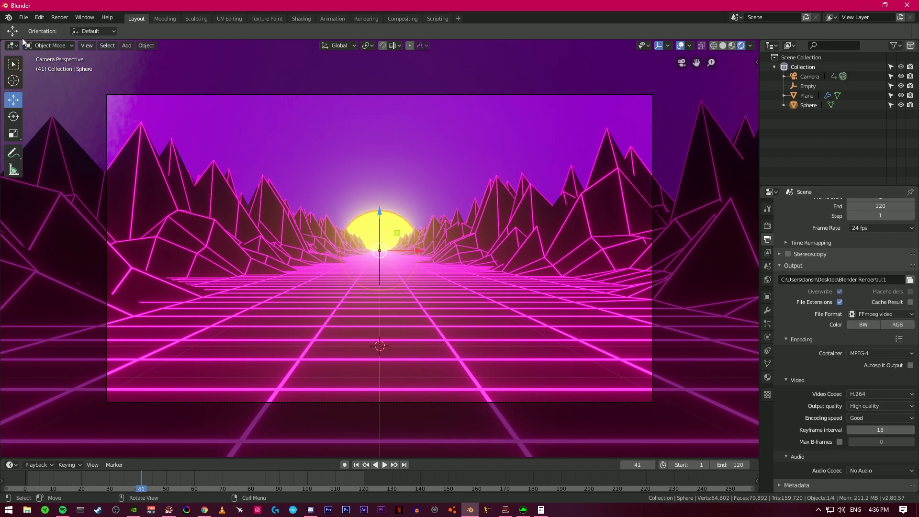
# Save the project as tut1.blend in the Water Simulation and animation tutorial folder
pyautogui.click(23, 17)
pyautogui.click(46, 91)
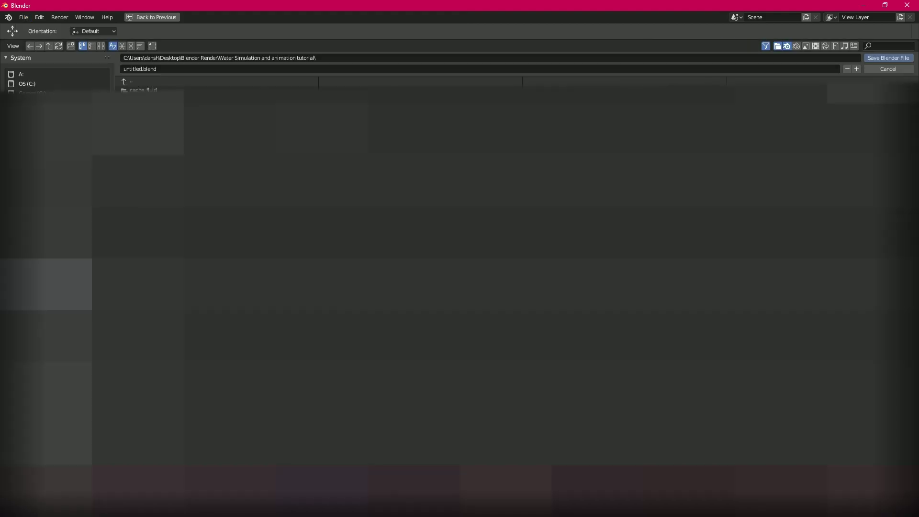
pyautogui.click(182, 70)
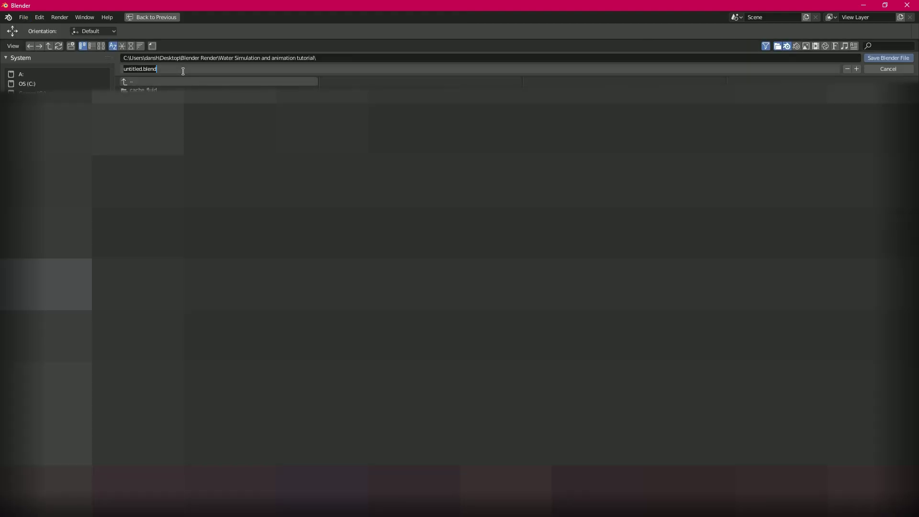
pyautogui.press('BackSpace')
pyautogui.write('tut1.blend')
pyautogui.press('Return')
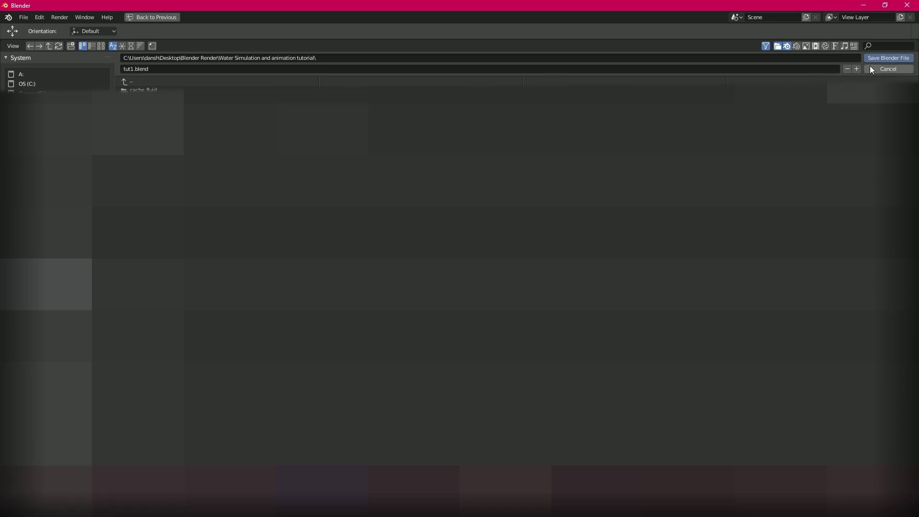
pyautogui.click(888, 58)
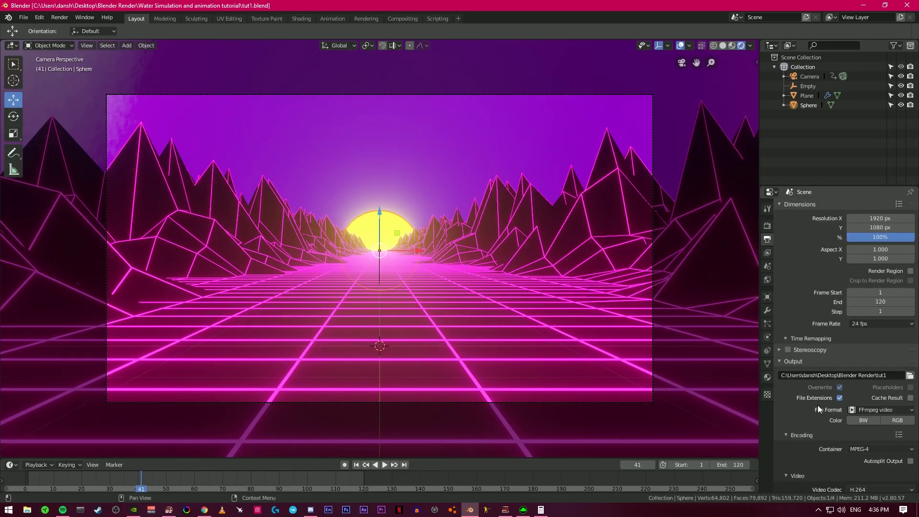
# Review the output encoding settings, return the timeline to frame 1, and render the animation
pyautogui.scroll(-5, 818, 407)
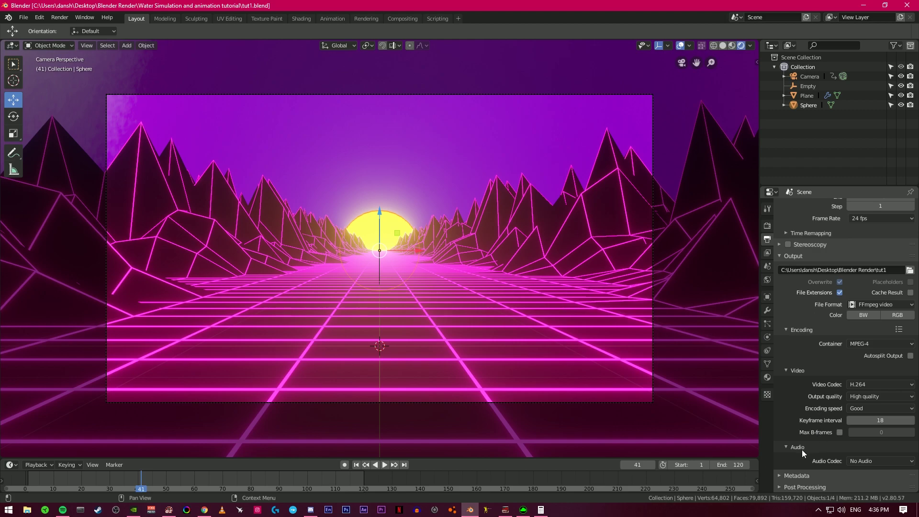
pyautogui.scroll(5, 830, 450)
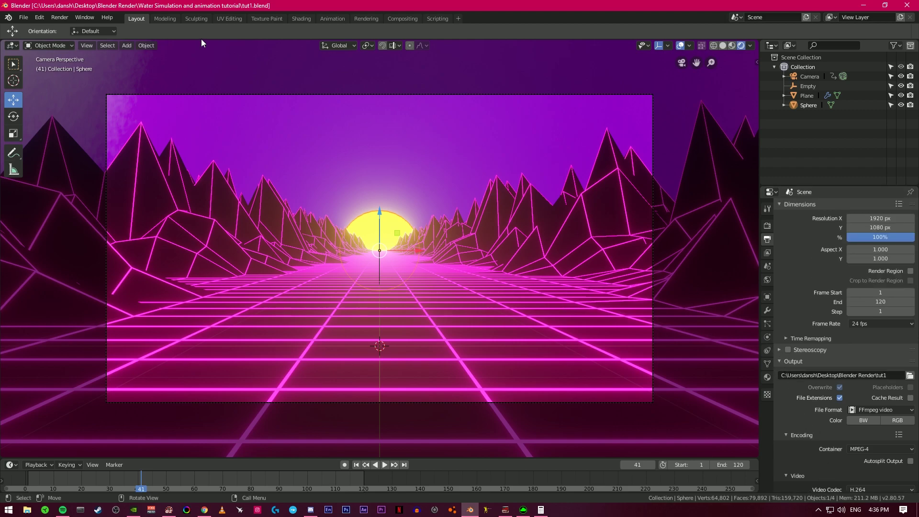
pyautogui.click(60, 18)
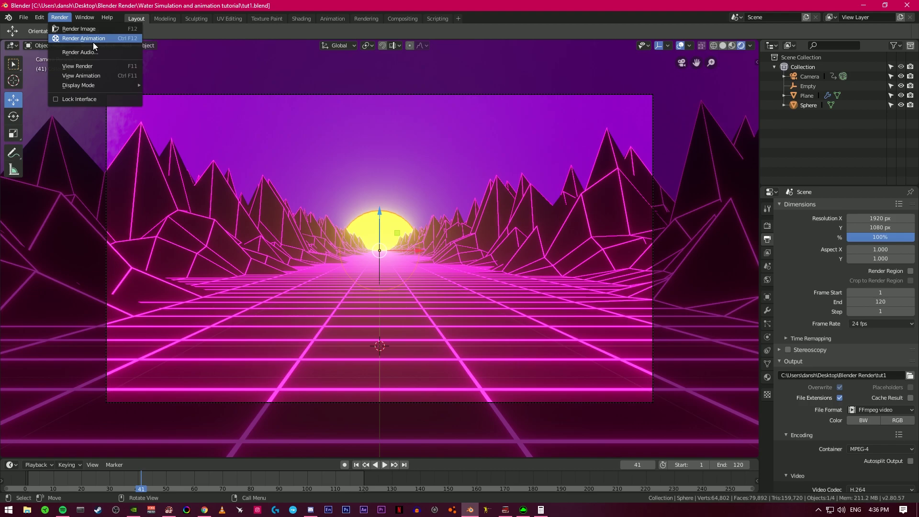
pyautogui.click(355, 464)
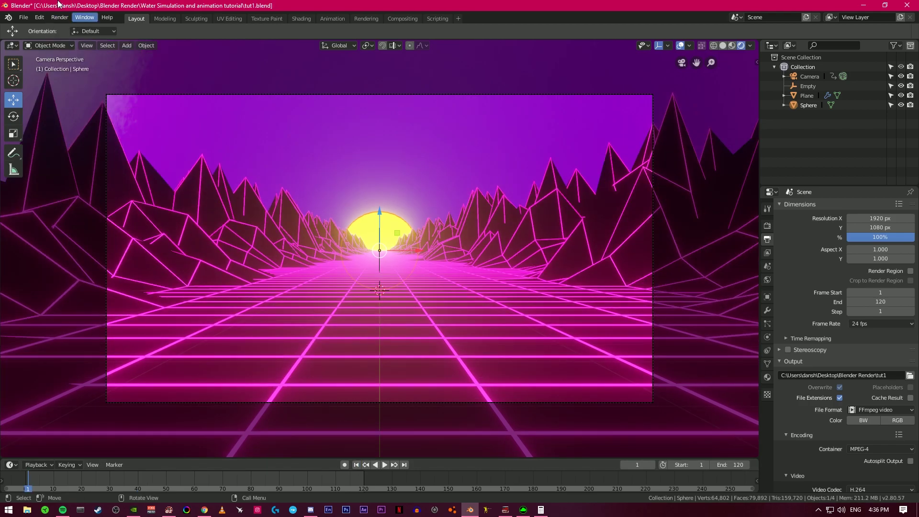
pyautogui.click(60, 17)
pyautogui.click(71, 36)
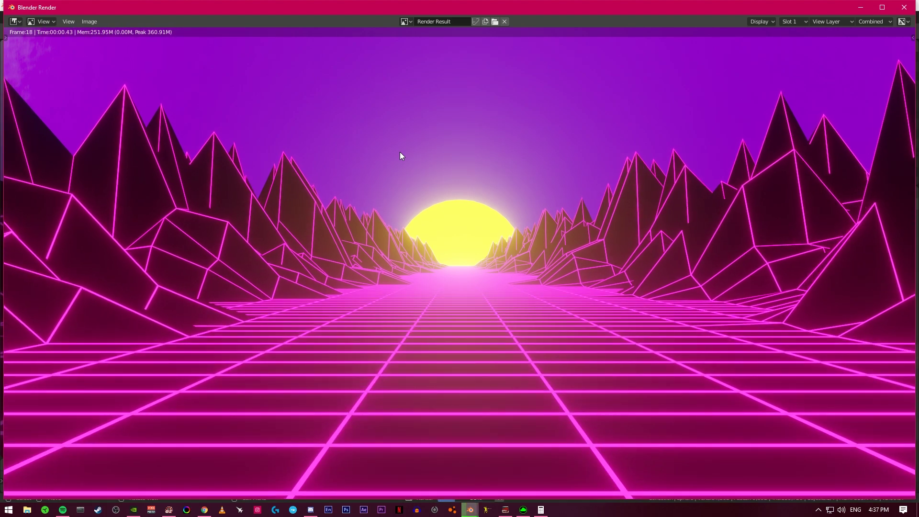
# While the animation renders, check the Eevee render settings in the main window and return to the render window
pyautogui.moveTo(471, 514)
pyautogui.click(431, 478)
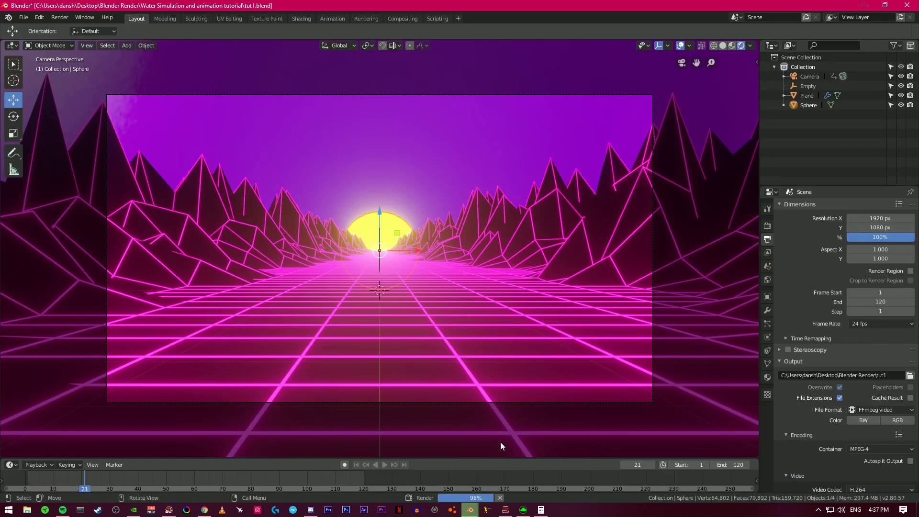
pyautogui.click(766, 225)
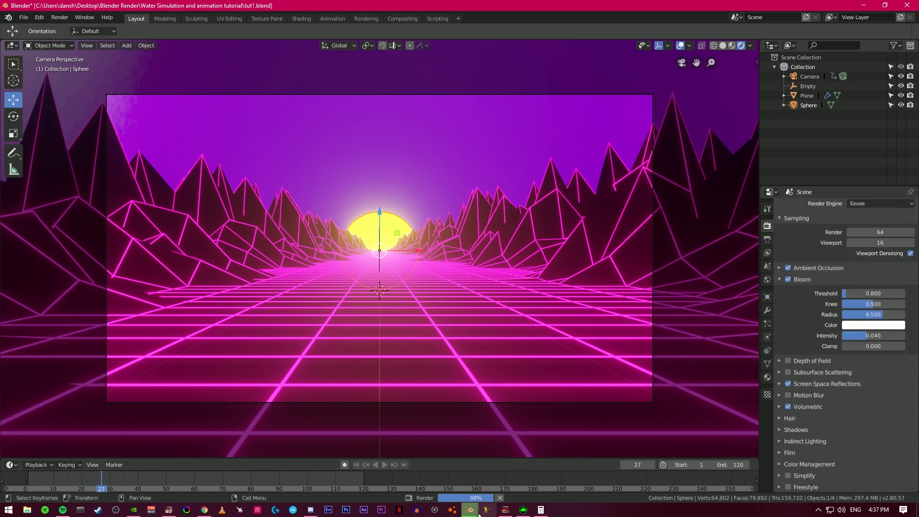
pyautogui.moveTo(470, 510)
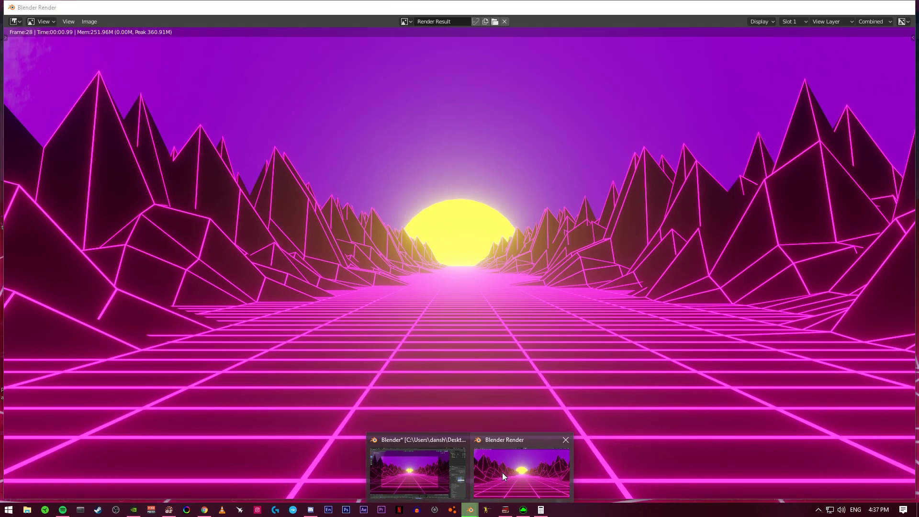
pyautogui.click(501, 473)
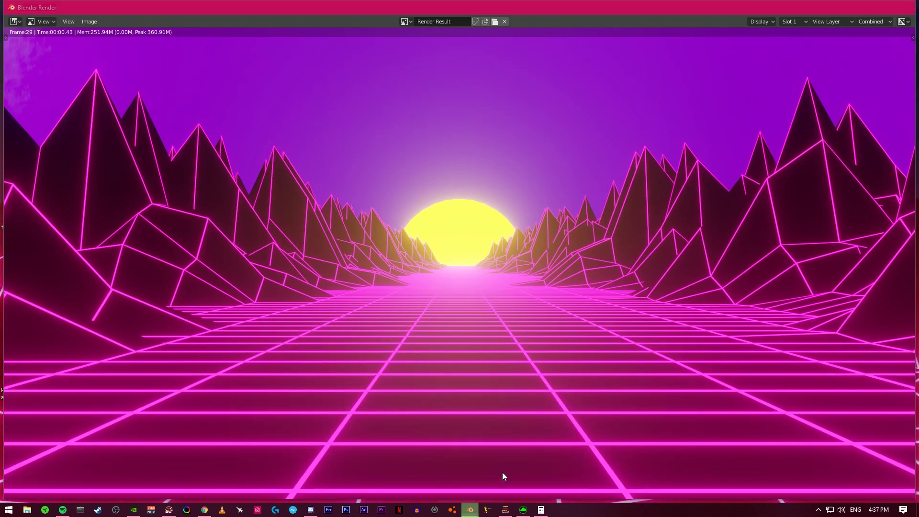